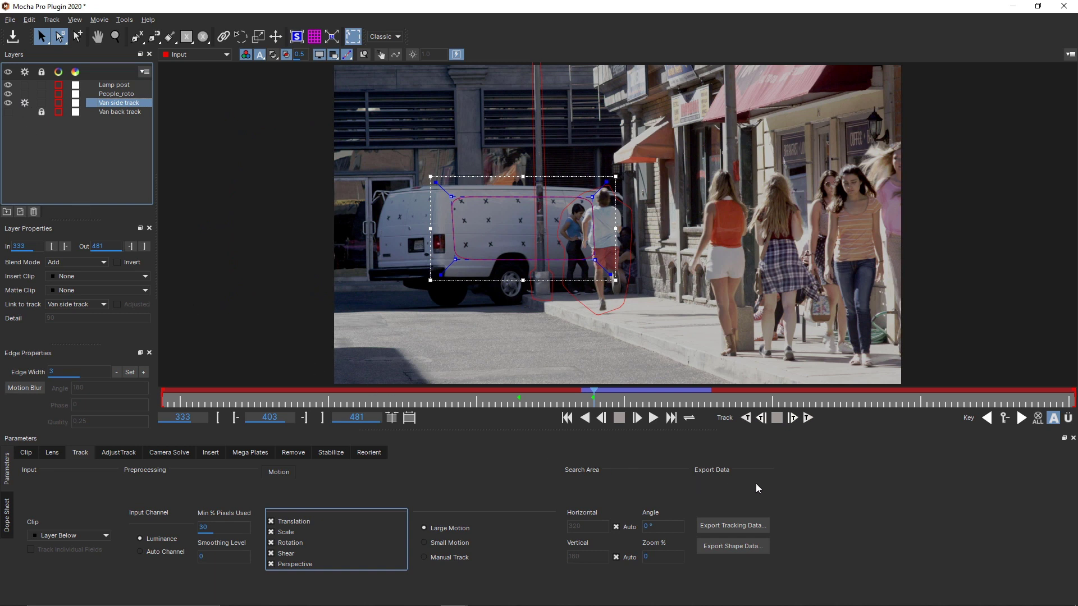
Step: Track the Van side track layer forward past frame 403
left_click(807, 418)
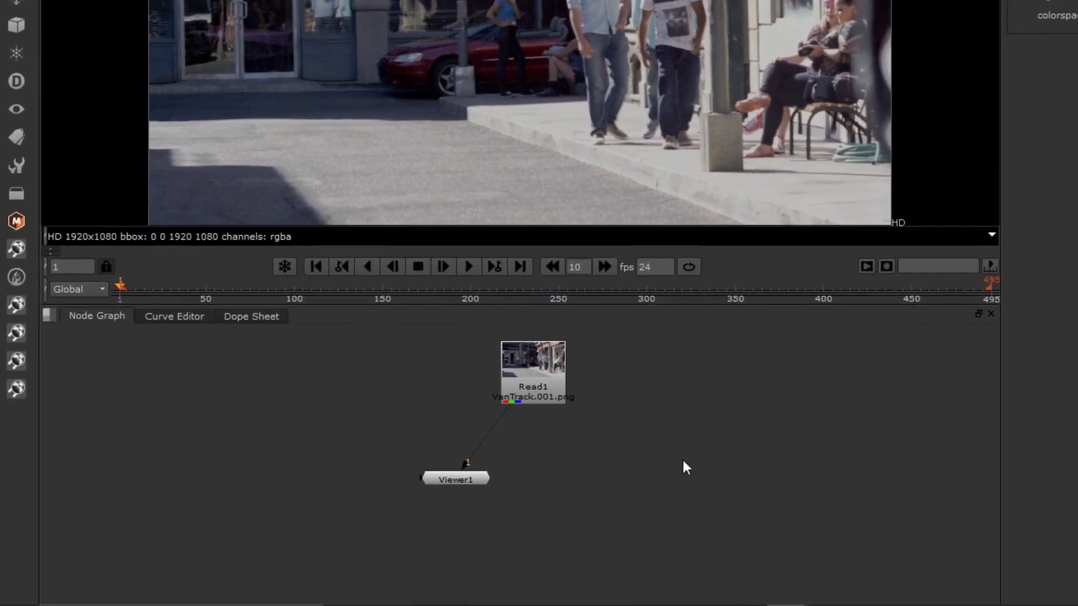
Step: Insert a Mocha Pro node under the VanTrack Read1 node and launch its Mocha UI
left_click(539, 370)
key("Tab")
type("moch")
key("Return")
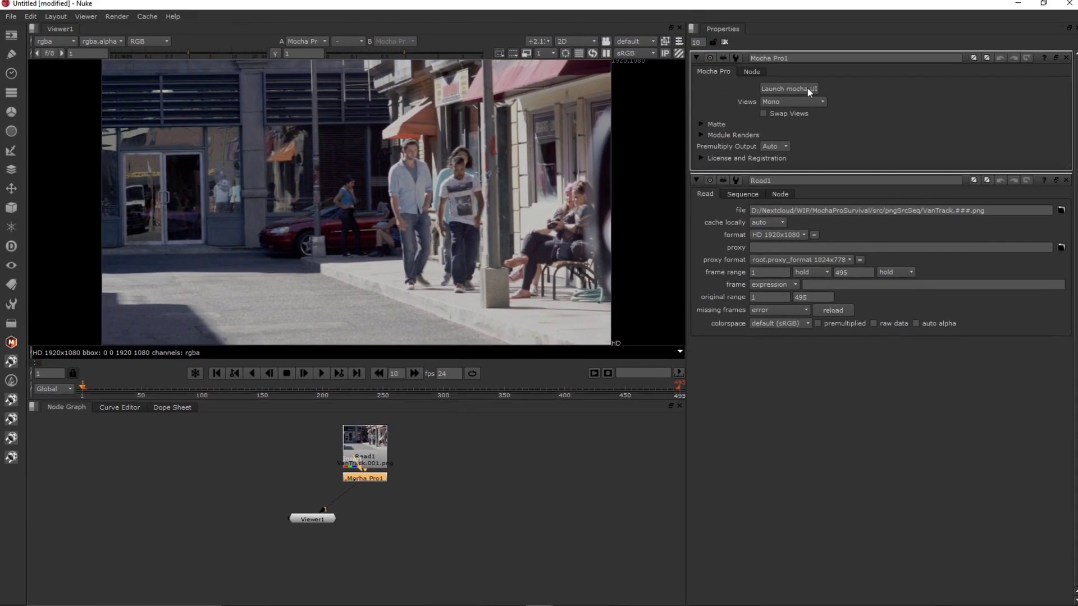
left_click(835, 57)
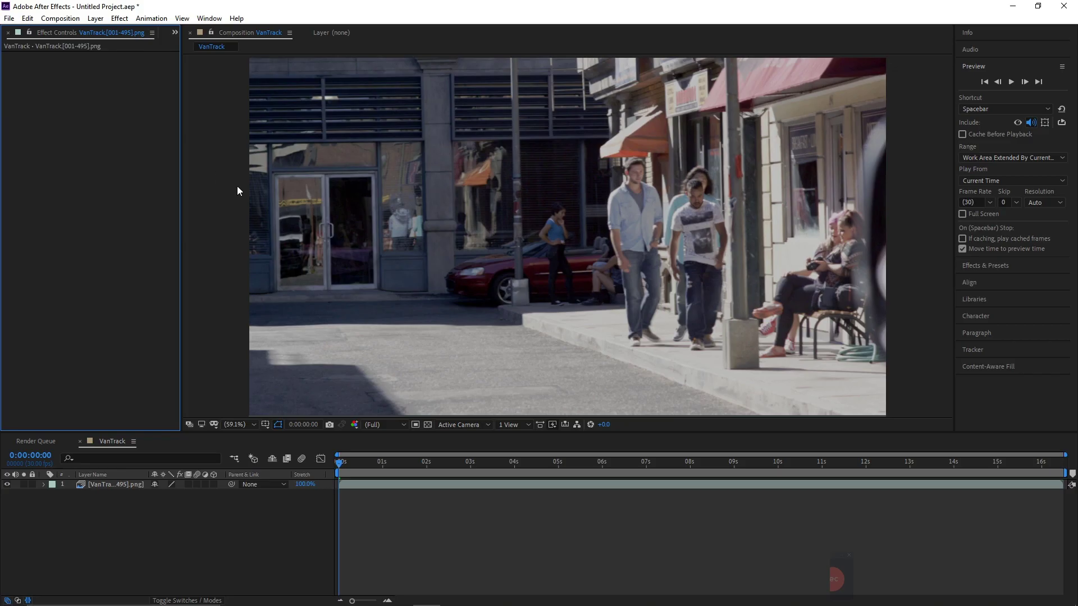
Step: Apply Track in Boris FX Mocha to the VanTrack layer and launch the MOCHA interface
left_click(131, 486)
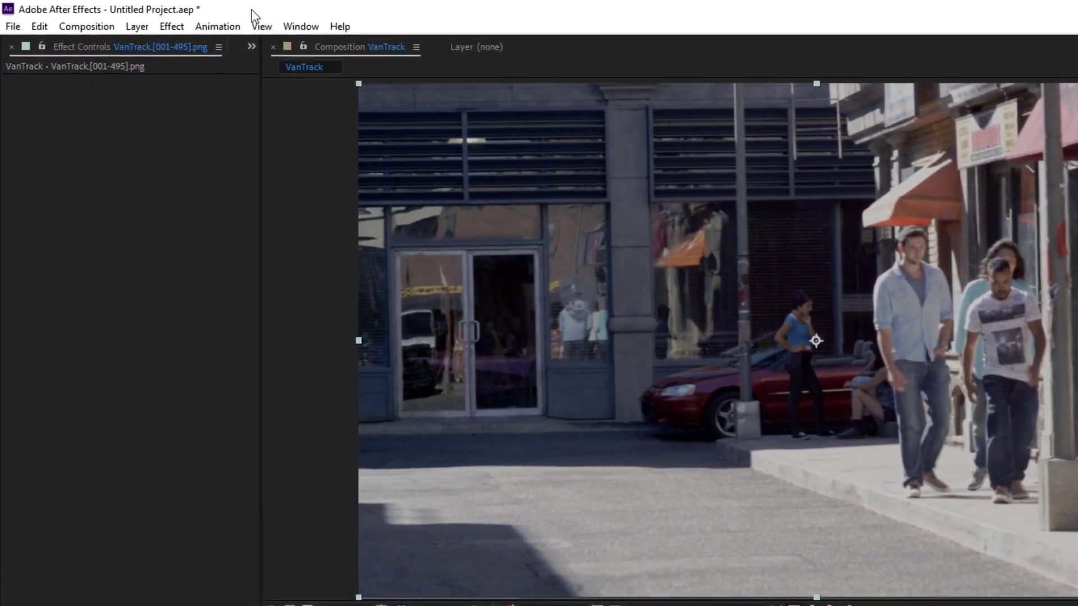
left_click(151, 17)
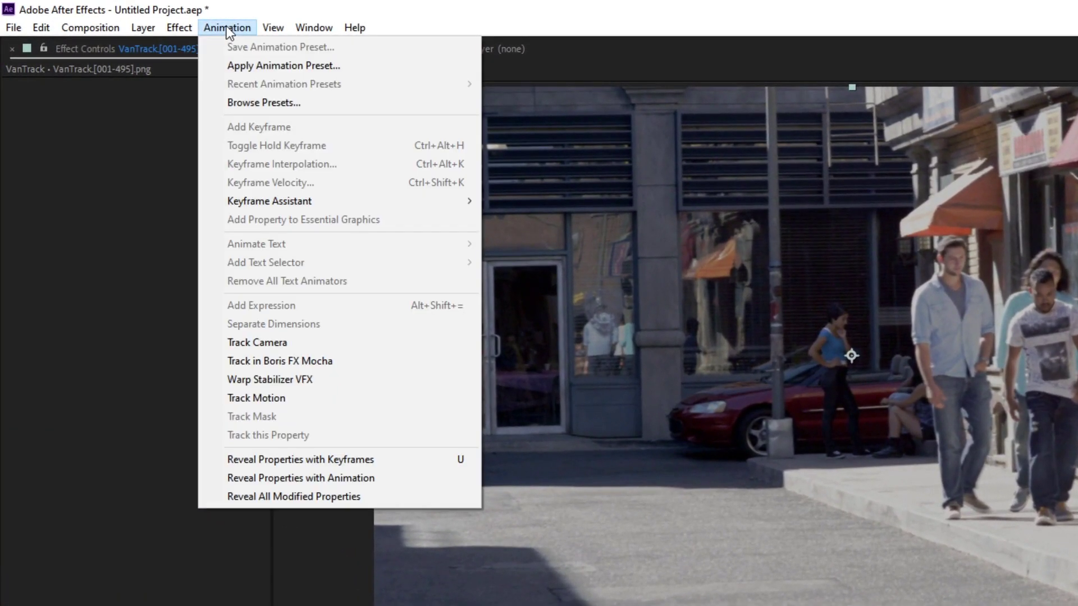
left_click(352, 361)
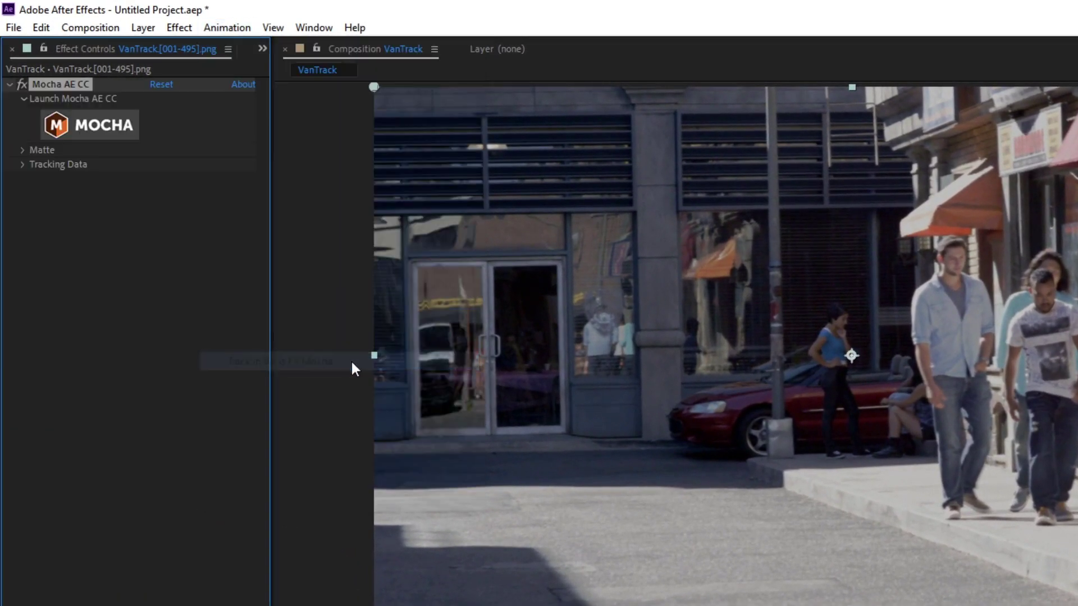
left_click(122, 125)
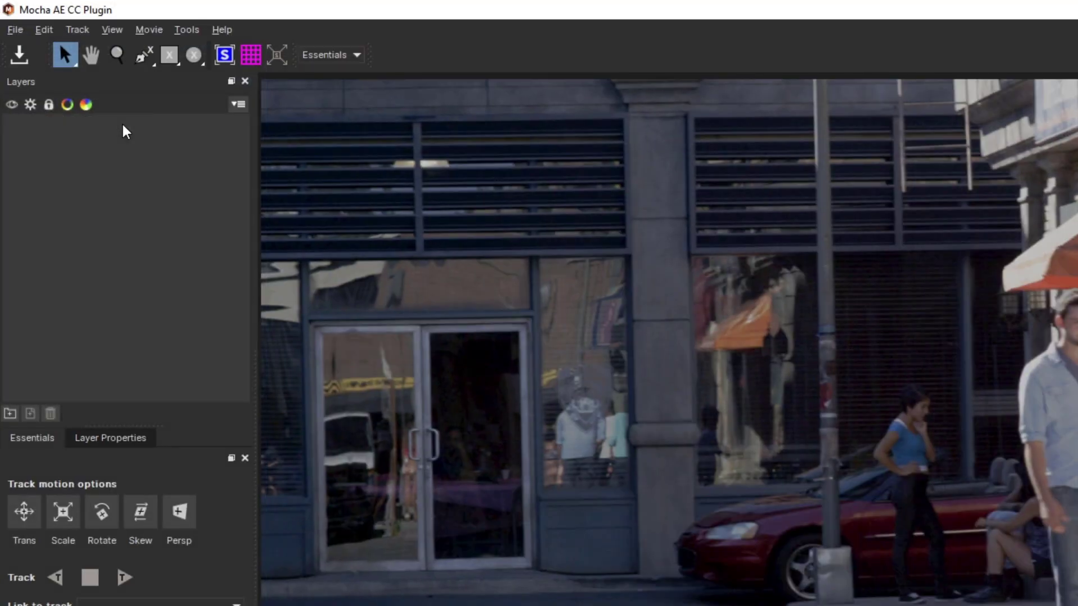
Step: Change the Mocha workspace from Essentials to Classic
left_click(356, 56)
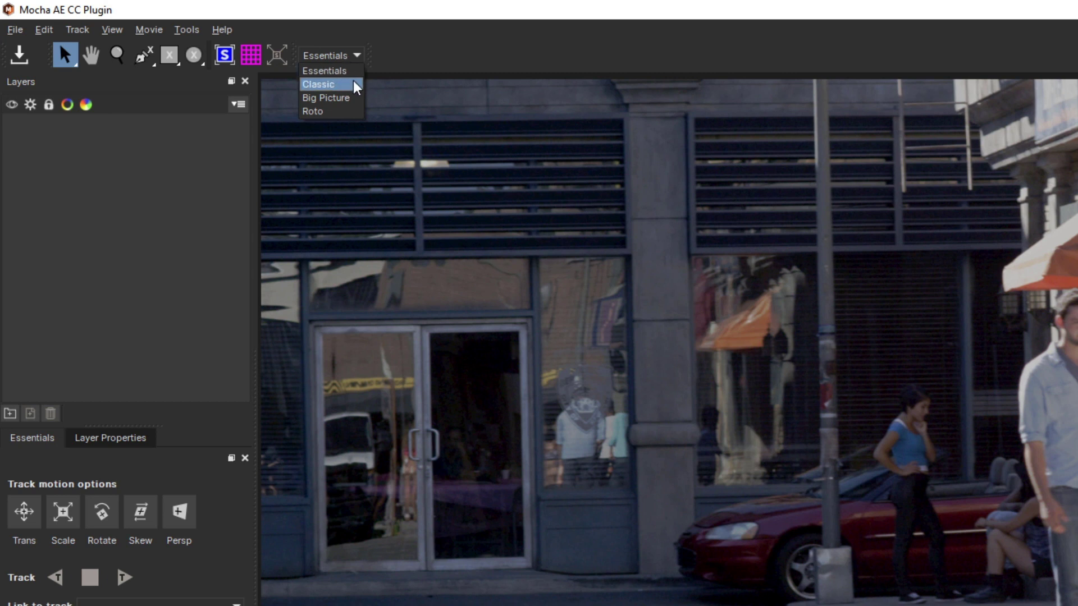
left_click(354, 81)
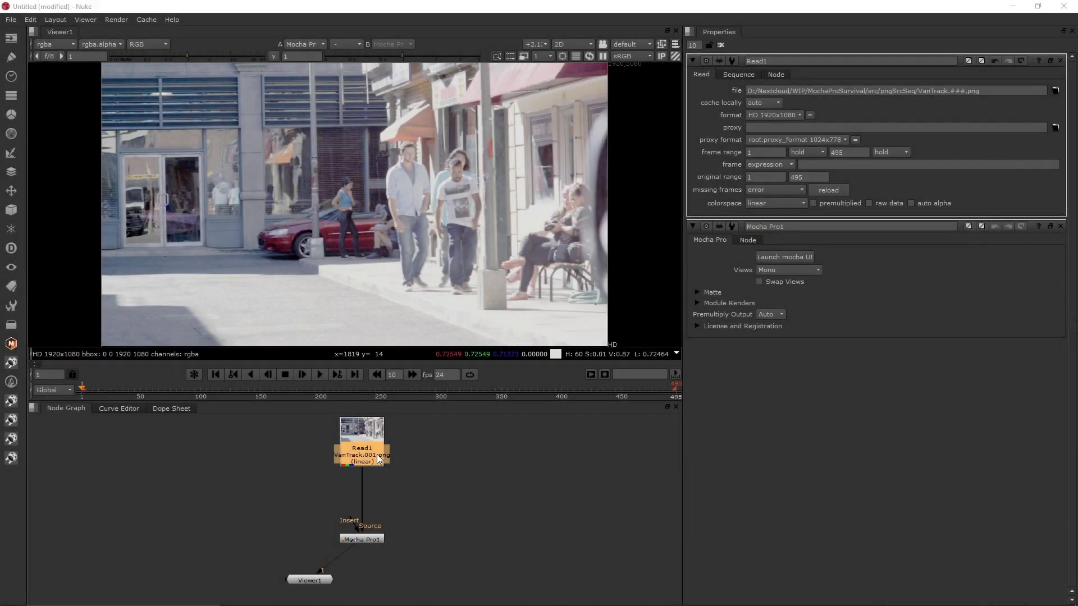
Step: Add a Grade node after Read1 with gamma lowered to 0.395 to darken the footage
key("g")
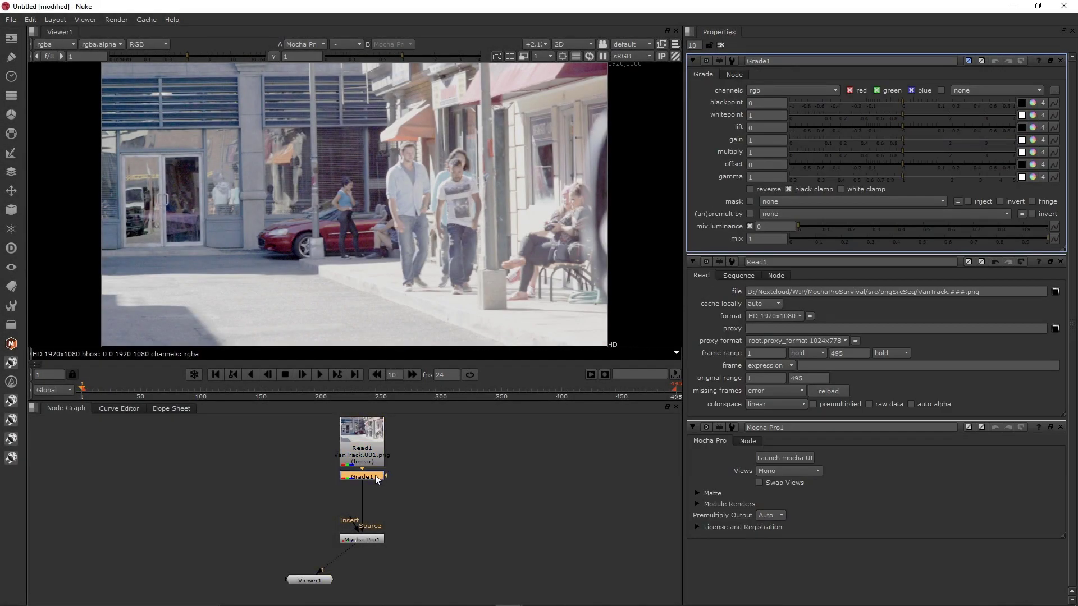
left_click_drag(896, 177, 837, 177)
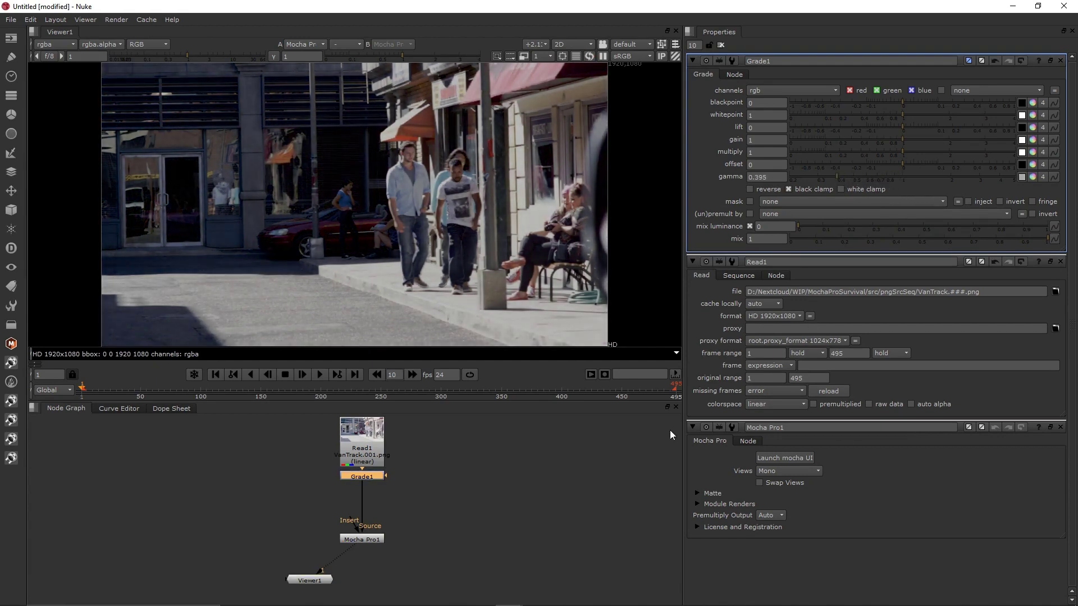
left_click(375, 539)
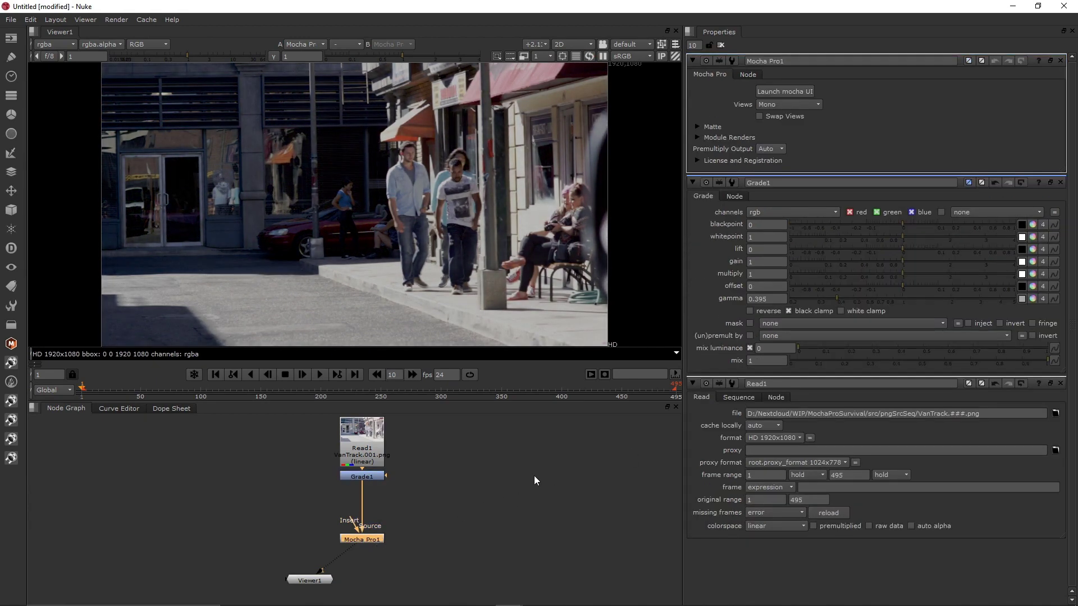
Step: Launch the Mocha UI from Mocha Pro1 and inspect the darkened VanTrack footage at a later frame
left_click(776, 92)
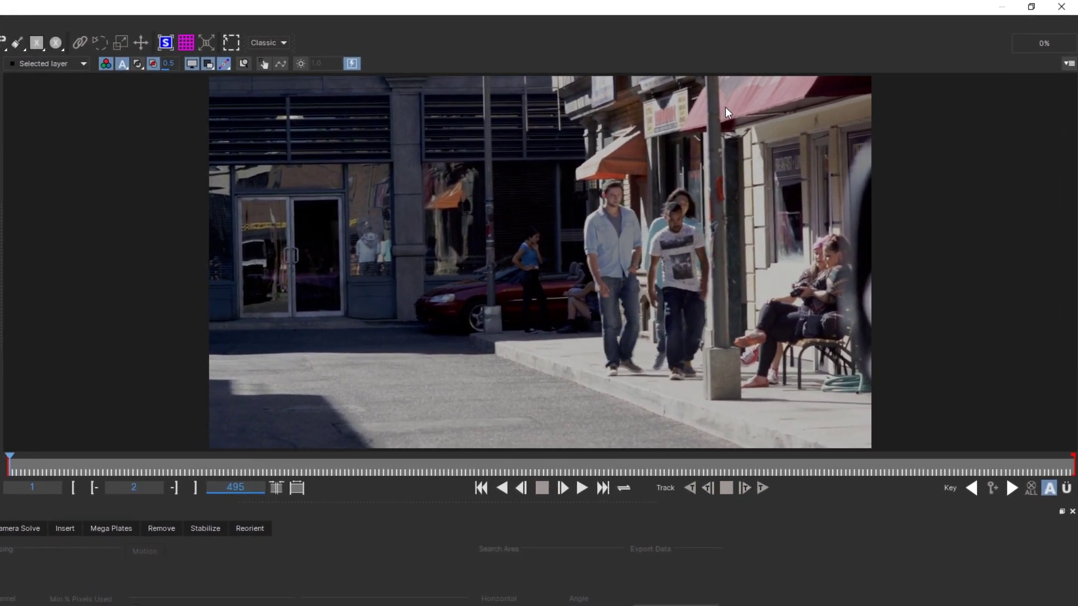
left_click(93, 461)
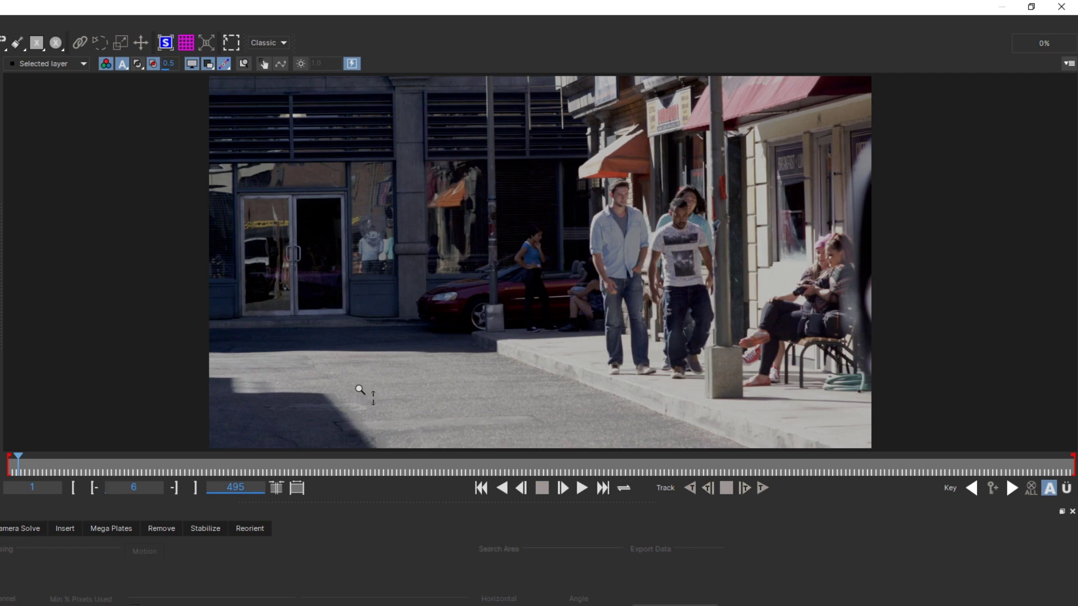
scroll(361, 392, "up", 3)
scroll(404, 141, "down", 4)
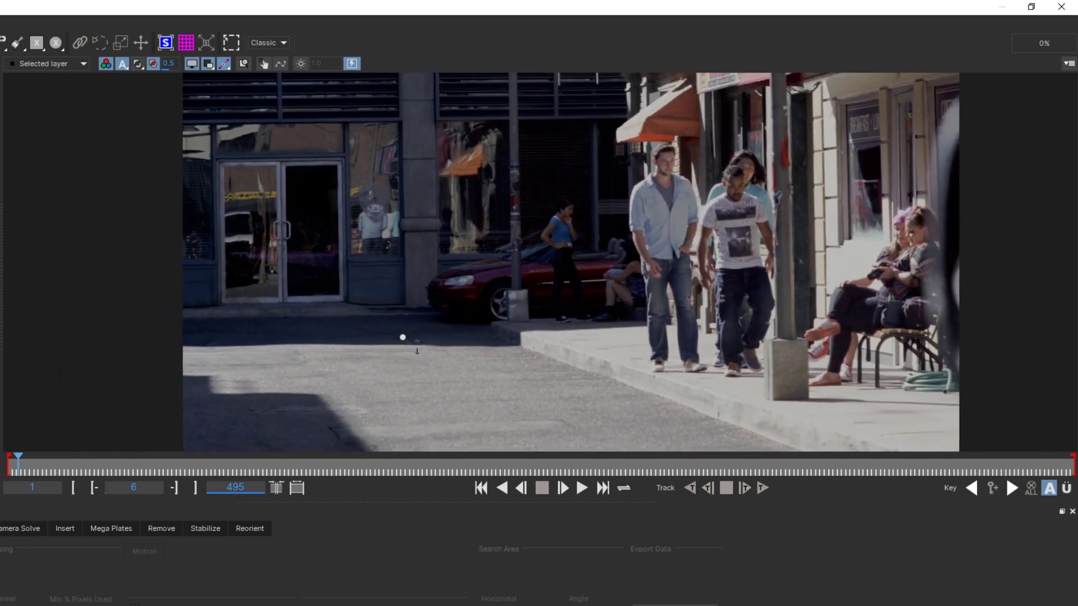
scroll(403, 337, "up", 1)
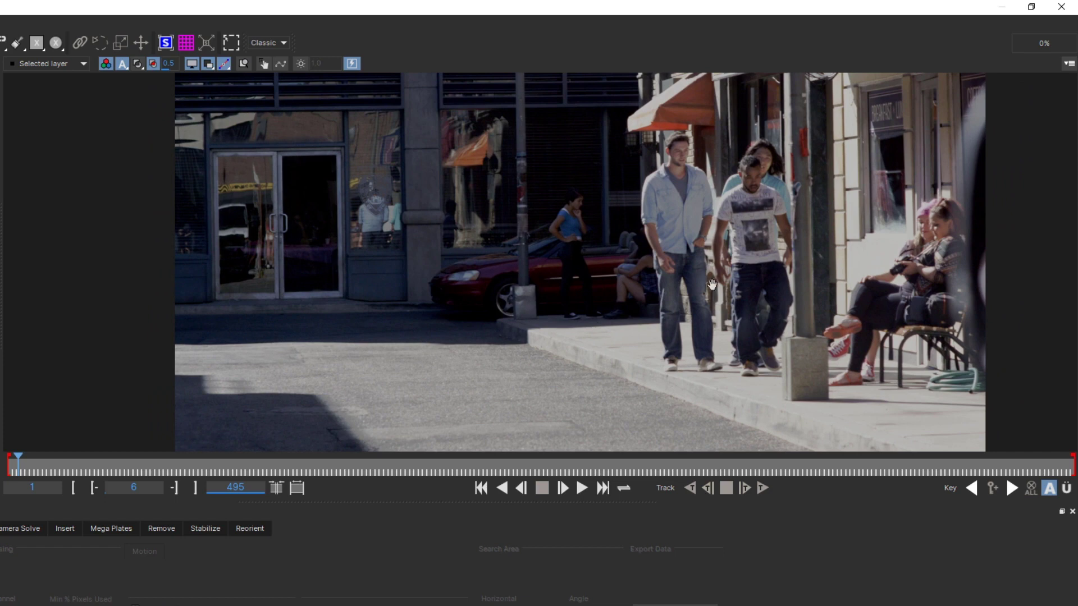
left_click_drag(711, 285, 602, 279)
scroll(602, 279, "up", 1)
scroll(602, 279, "down", 1)
left_click_drag(427, 234, 439, 330)
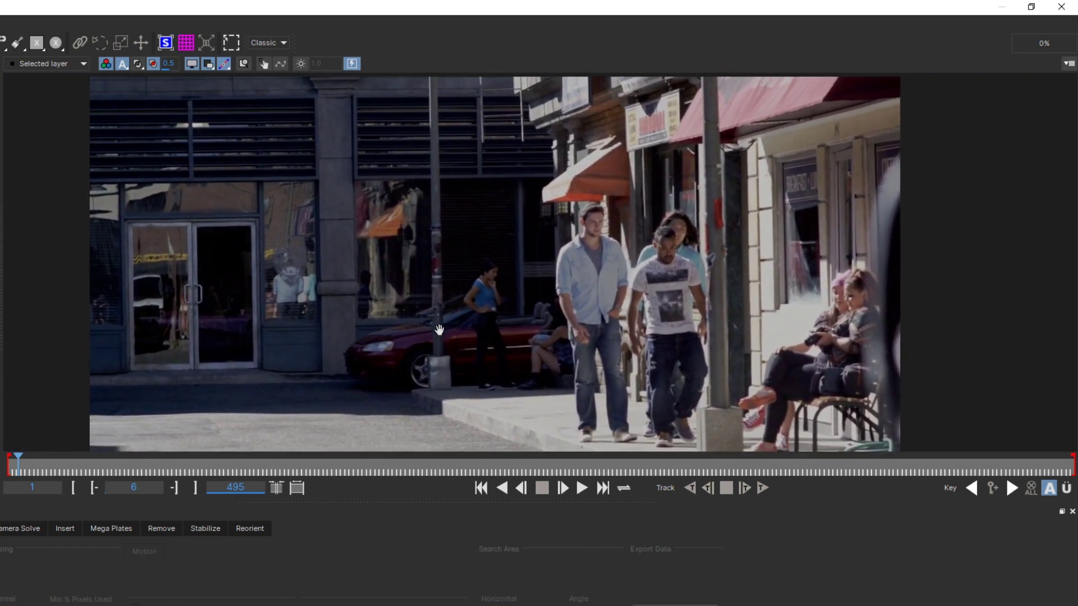
scroll(439, 330, "up", 2)
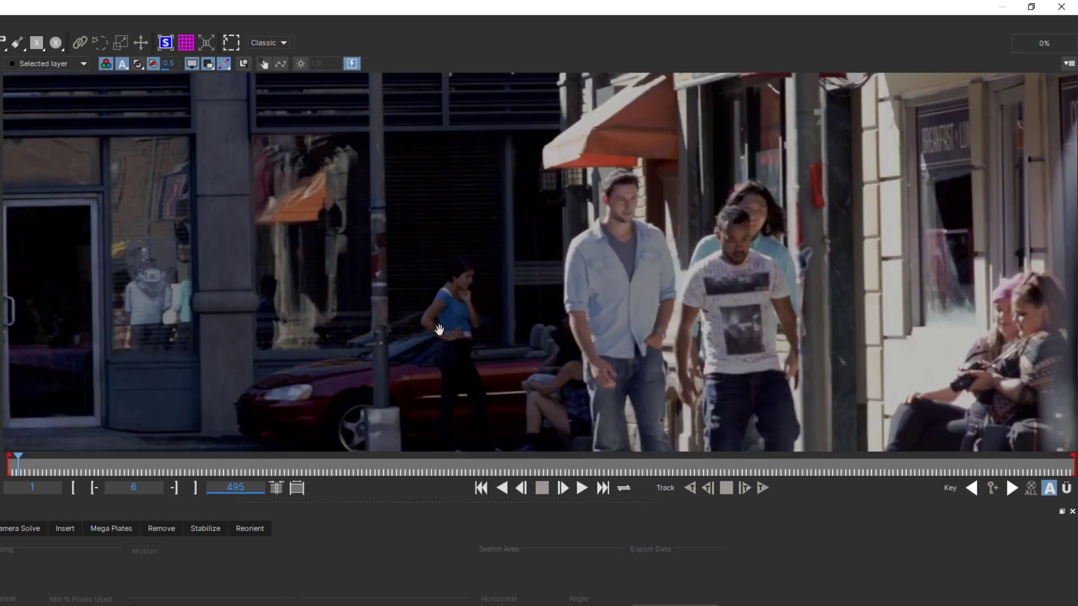
scroll(439, 330, "down", 2)
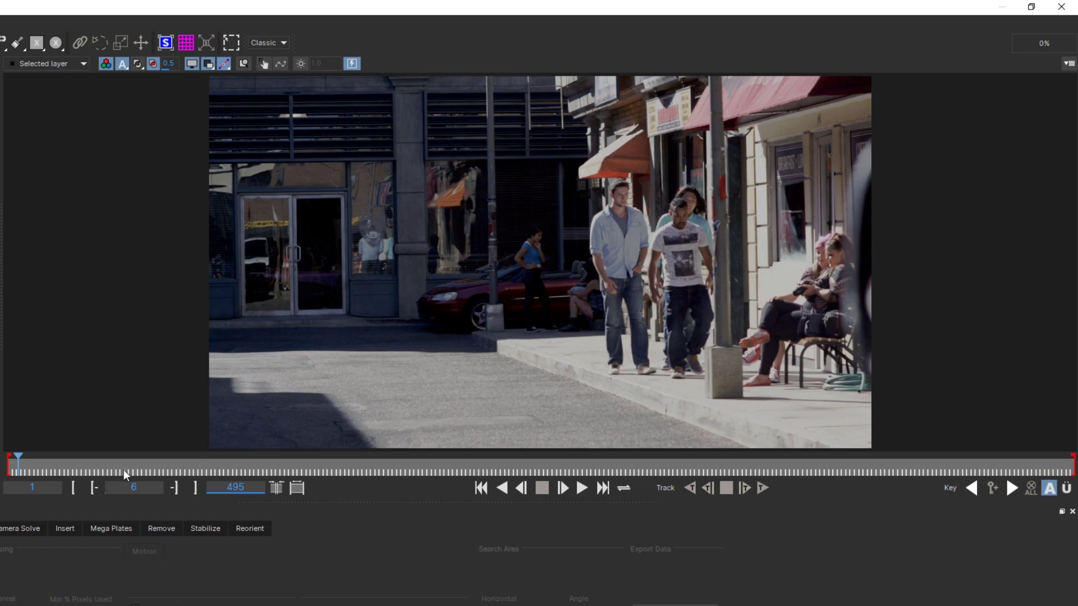
Step: Set the in point at frame 160 and out point at 205, then zoom the timeline to that range
left_click(60, 474)
left_click_drag(60, 474, 350, 474)
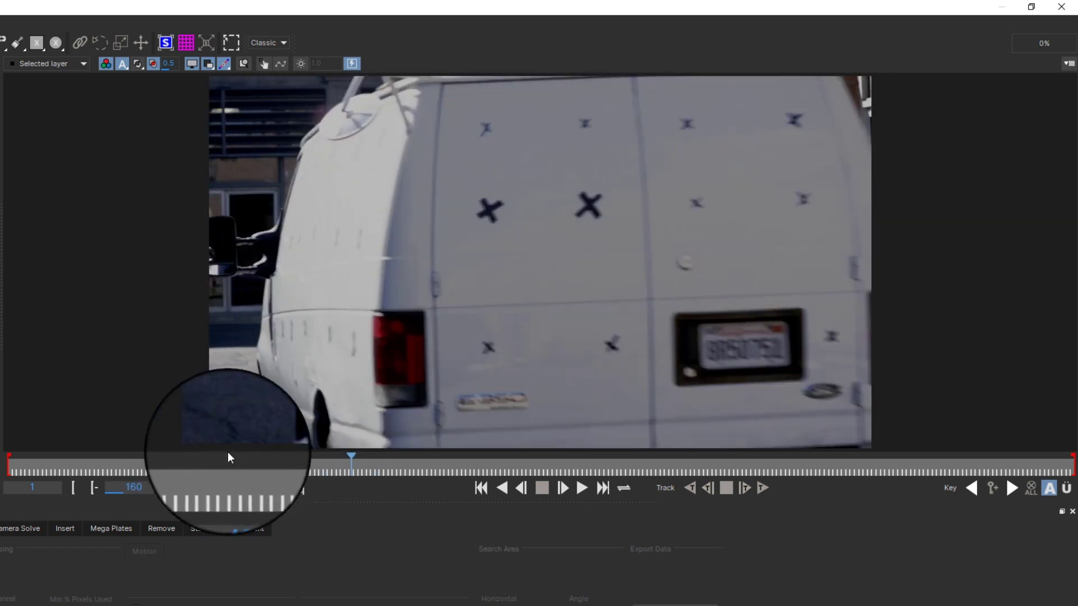
left_click(76, 484)
key("space")
left_click_drag(514, 473, 445, 475)
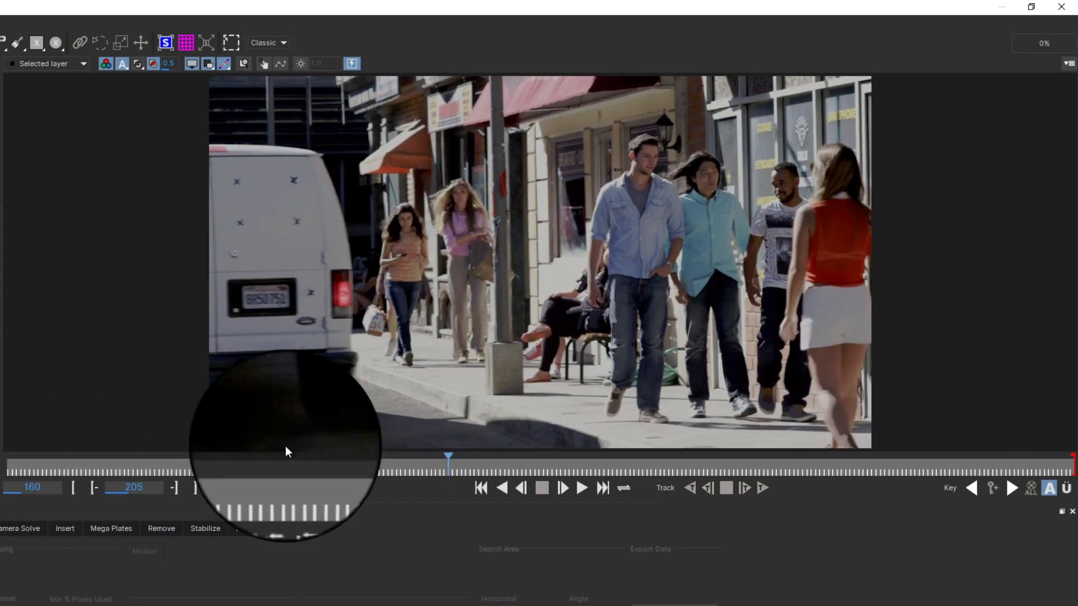
left_click(200, 484)
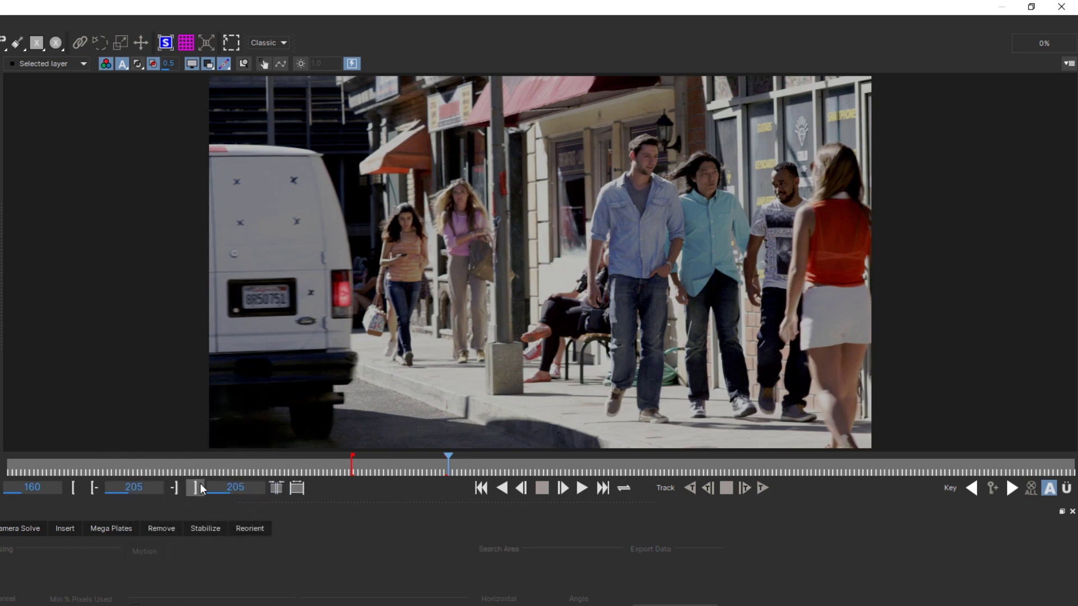
left_click(276, 488)
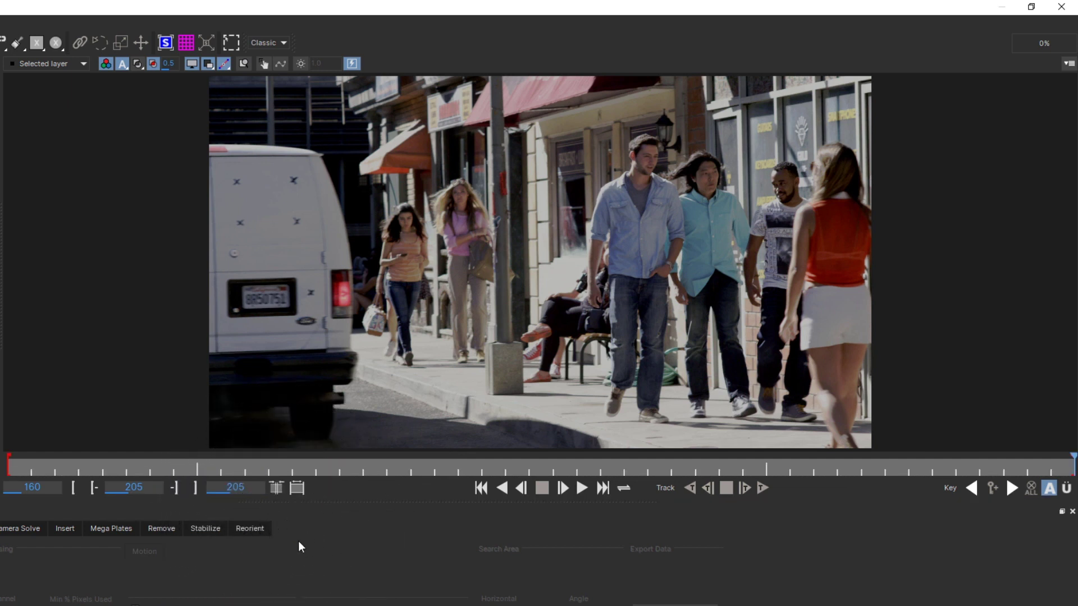
Step: On a close-up frame, start an X-spline Layer 1 shape along the van's roof and right edge
left_click_drag(31, 466, 220, 487)
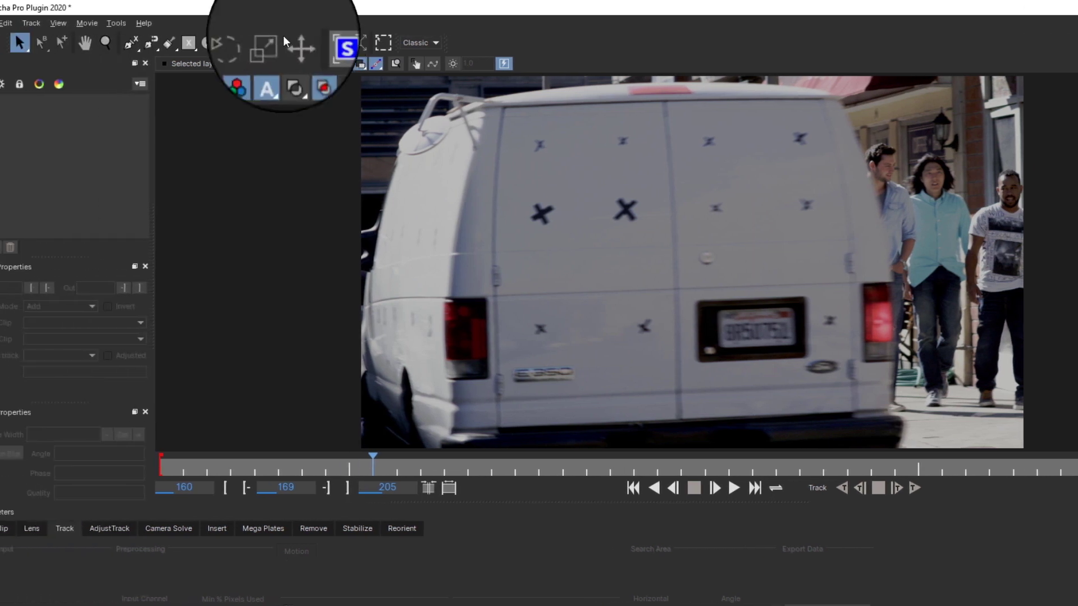
left_click(160, 43)
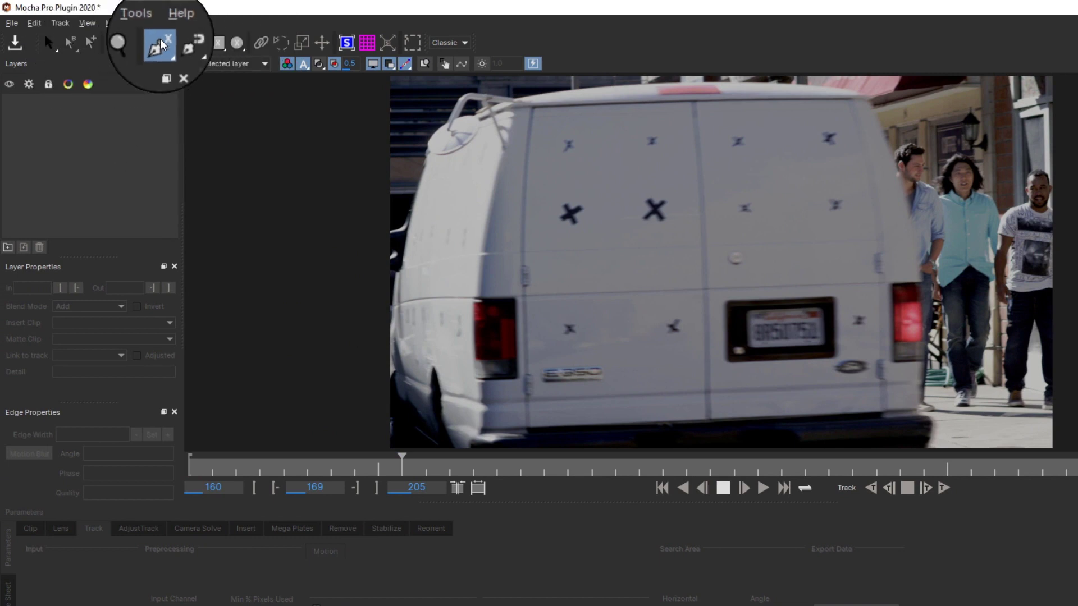
left_click(497, 109)
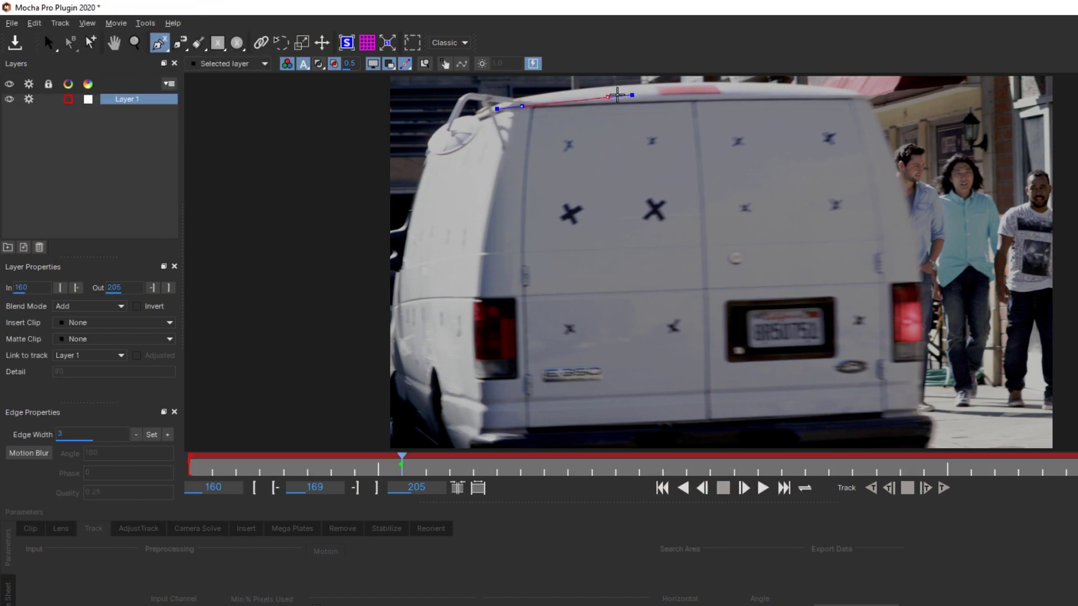
left_click(628, 94)
left_click(769, 93)
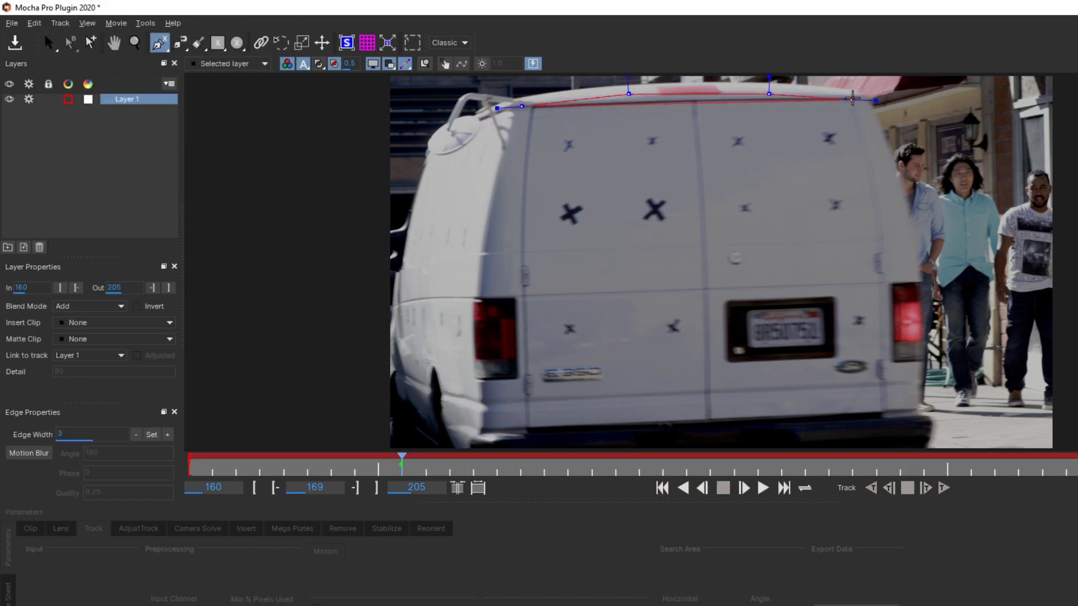
left_click(862, 97)
left_click(890, 151)
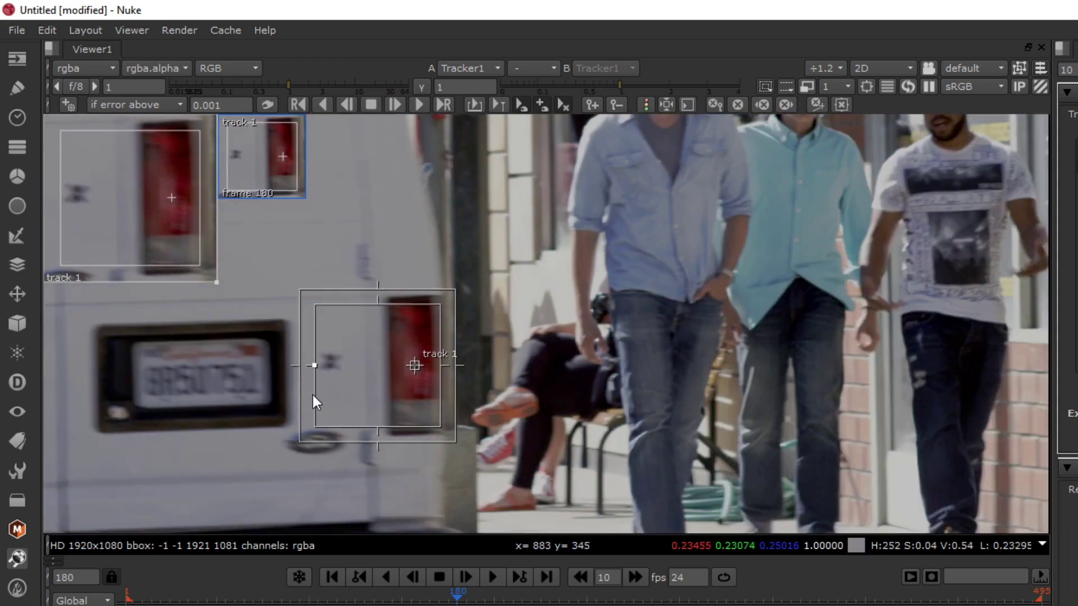
scroll(313, 396, "down", 2)
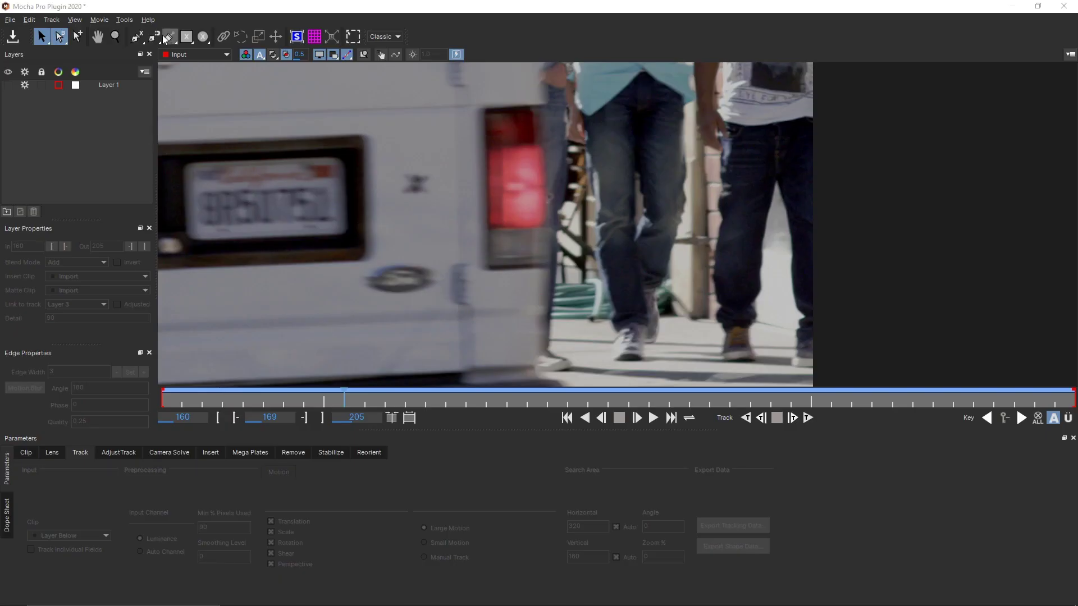
Step: Draw an X-spline outline around the van's tail-light
left_click(136, 37)
left_click(445, 102)
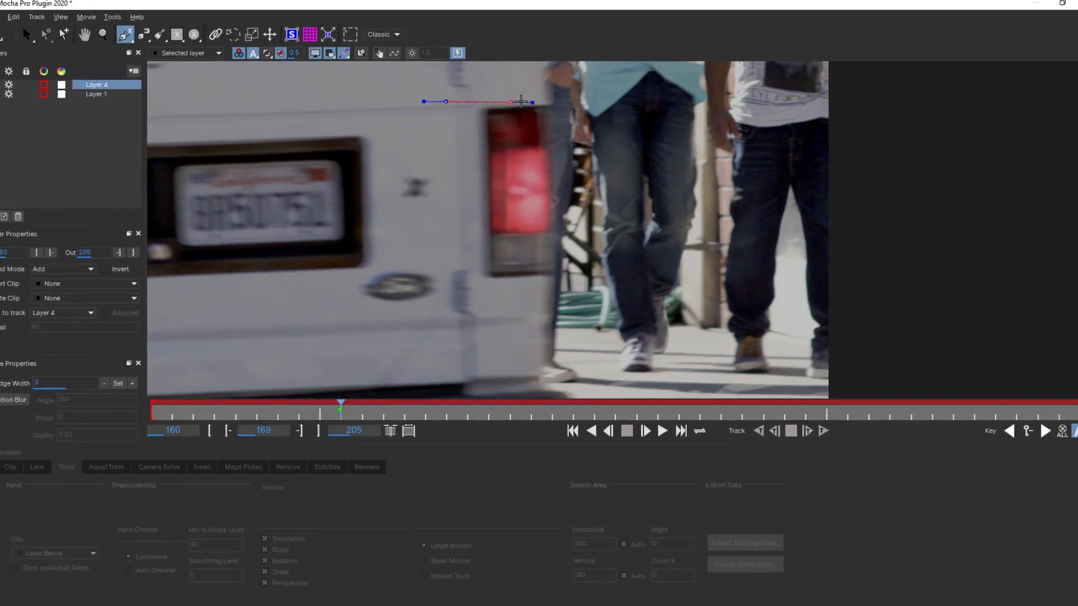
left_click(559, 99)
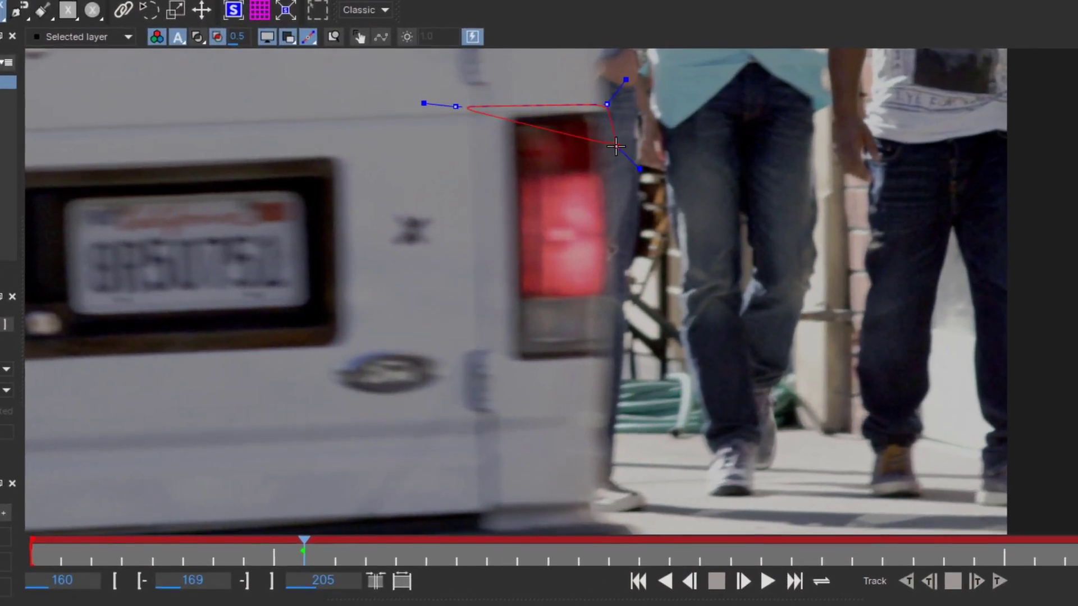
left_click(579, 138)
left_click(583, 219)
left_click(586, 227)
left_click(633, 368)
left_click(443, 372)
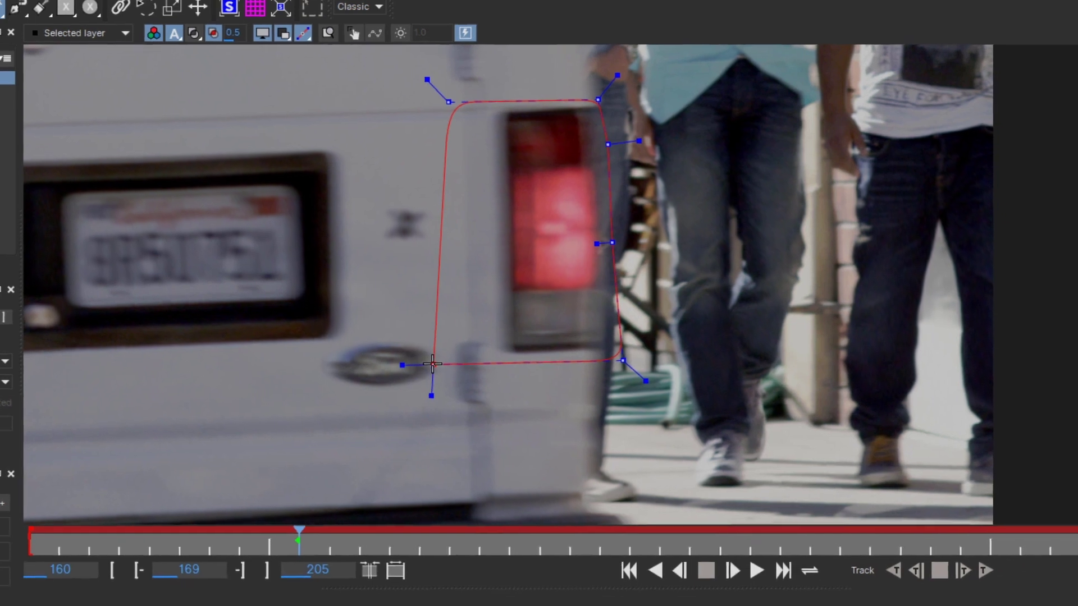
Step: Close the tail-light shape and track it forward with Perspective motion enabled
right_click(442, 372)
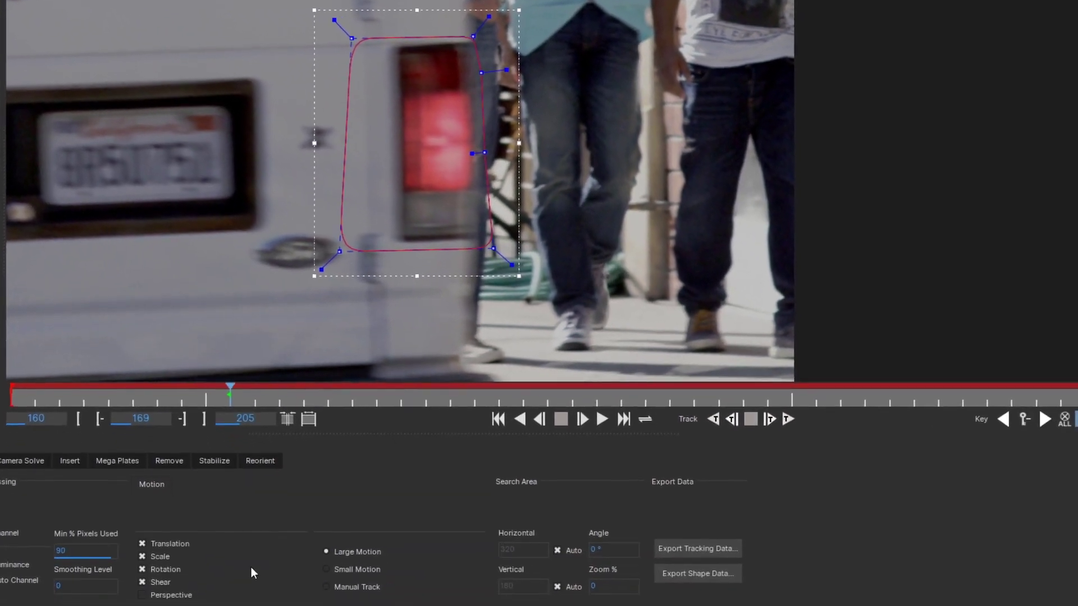
left_click(171, 593)
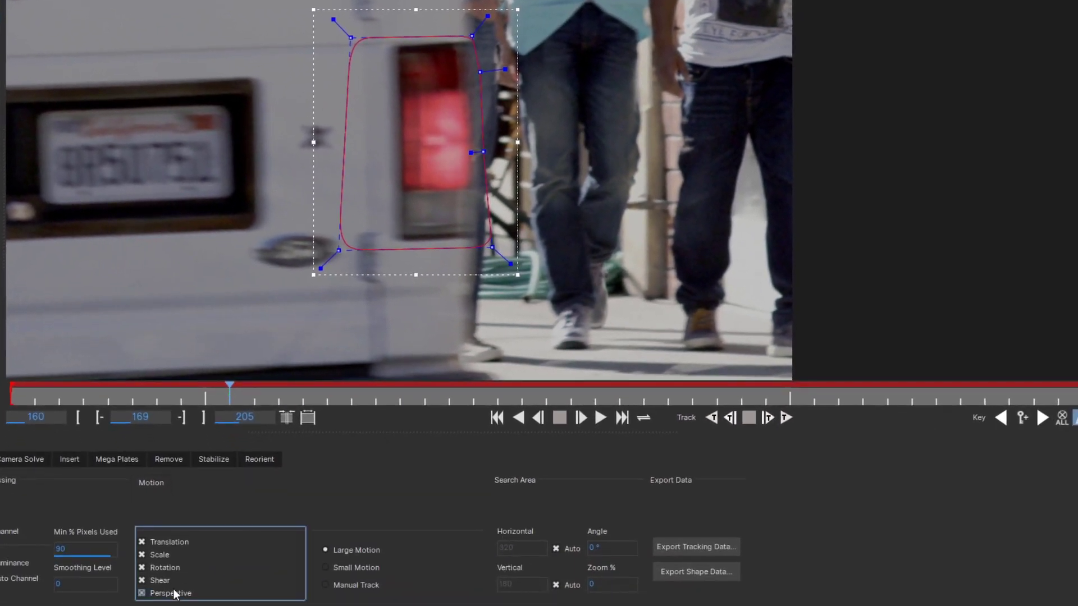
left_click(786, 418)
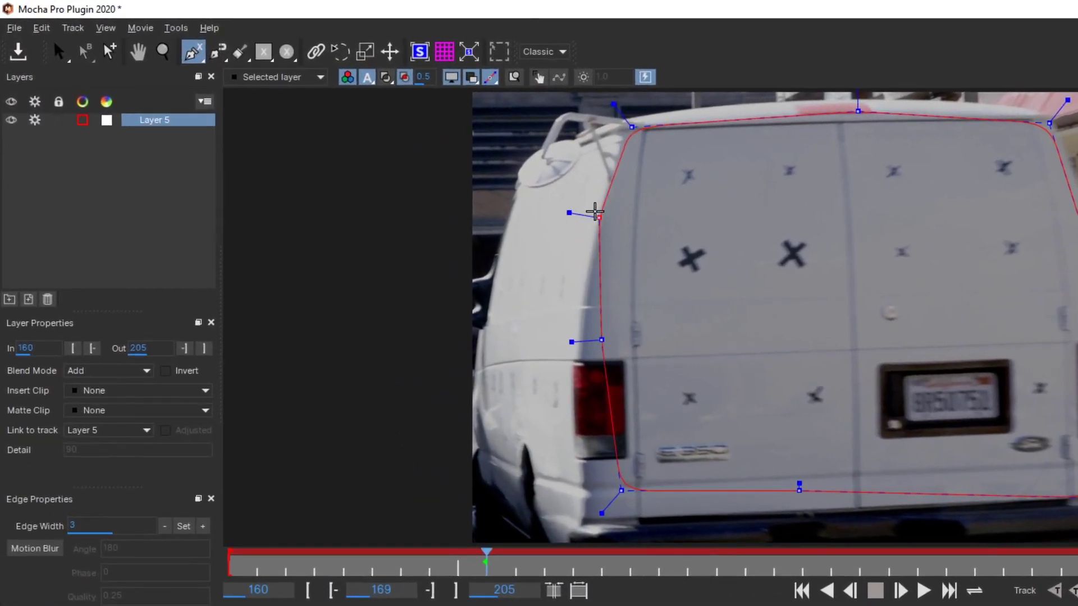
Step: Pull the bulging van-outline point inward, undo it, and switch to the Select tool
left_click_drag(594, 212, 541, 207)
key("ctrl+z")
key("s")
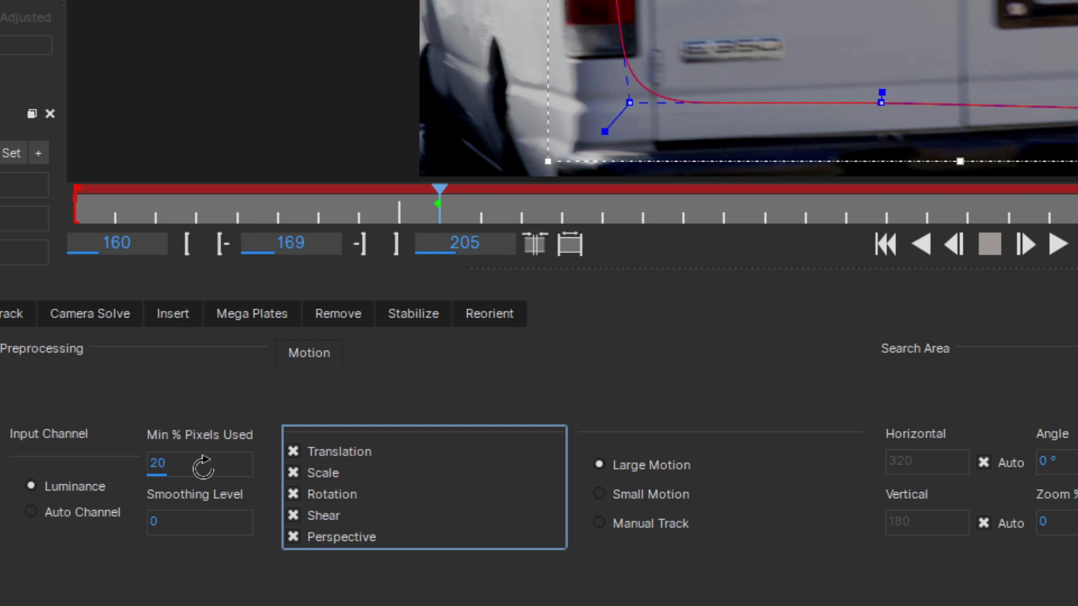
Step: Set Min % Pixels Used to 40 for the van-back tracking layer
left_click(203, 465)
type("4")
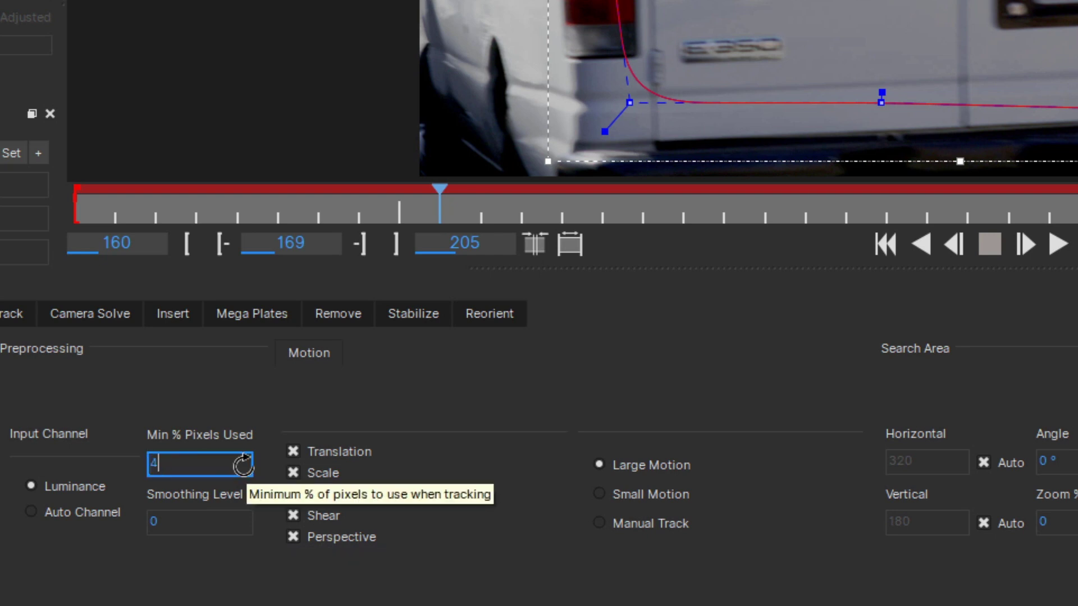
type("0")
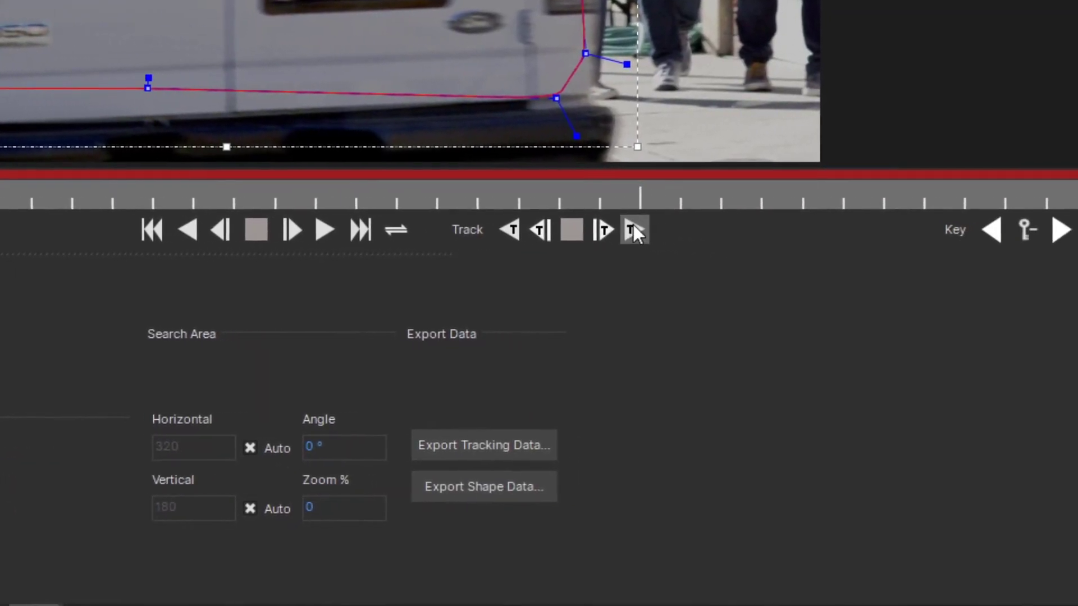
Step: Track the van-back shape forward to frame 205, then backward from frame 169
left_click(627, 230)
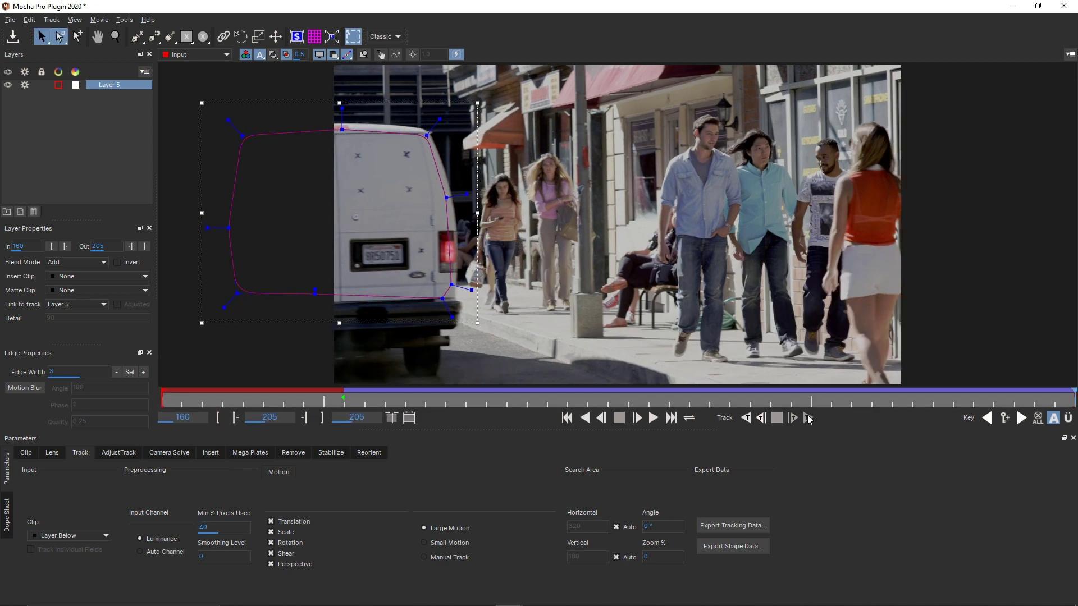
left_click(342, 403)
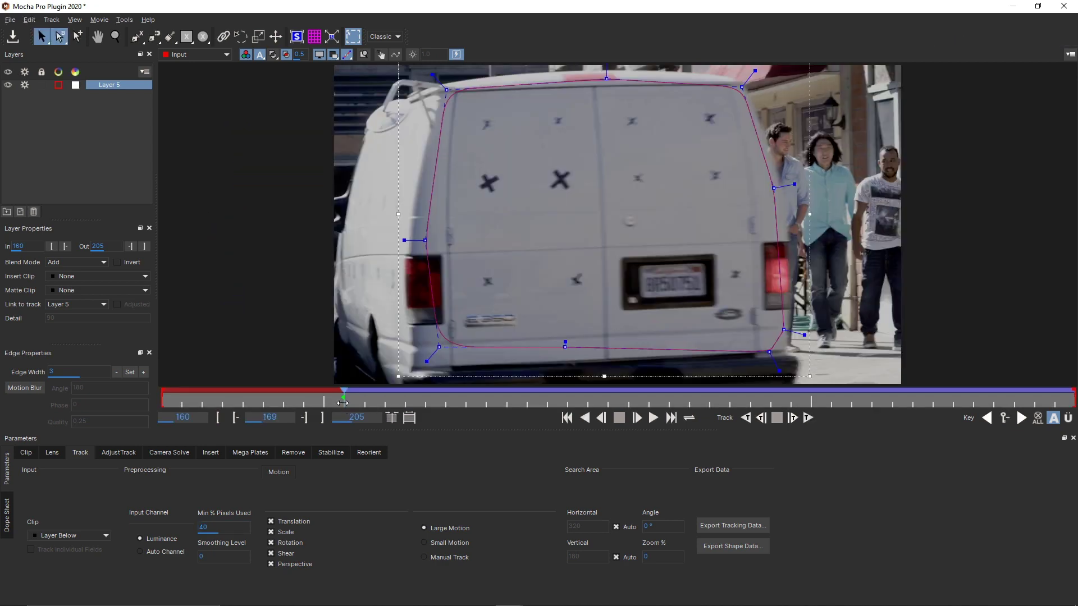
left_click(745, 418)
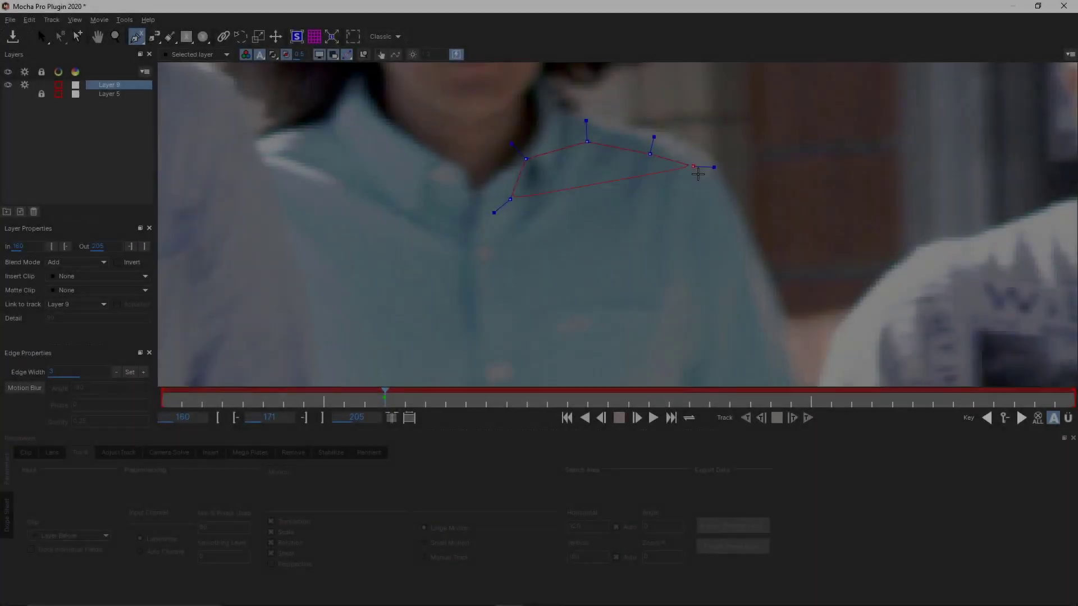
Step: Draw a closed X-spline around the shirt and track it forward to frame 177
left_click(702, 180)
left_click(722, 305)
left_click(539, 310)
right_click(542, 296)
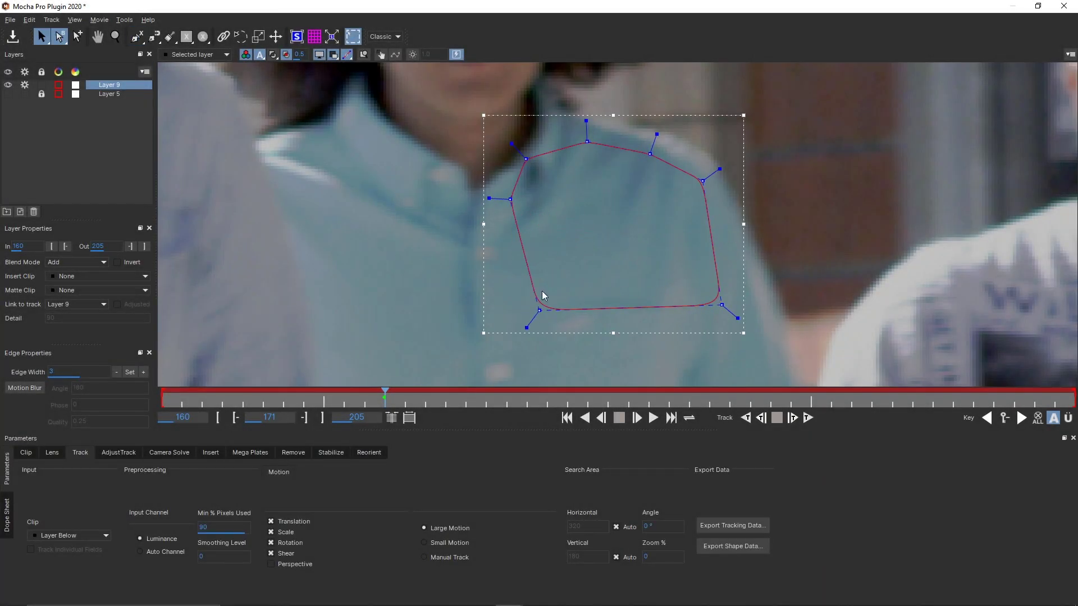
left_click(795, 419)
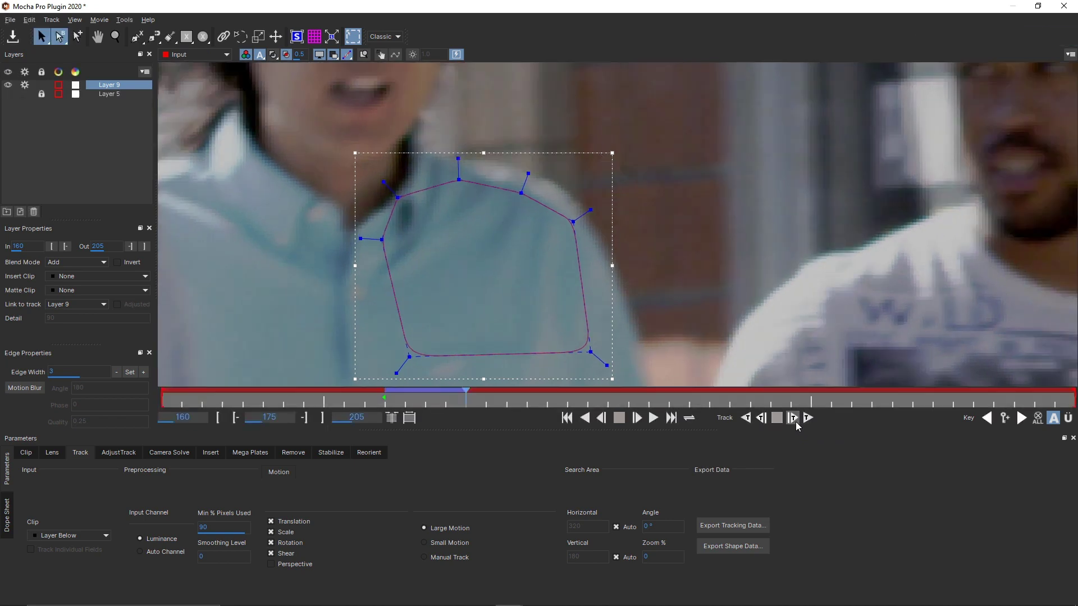
left_click(794, 420)
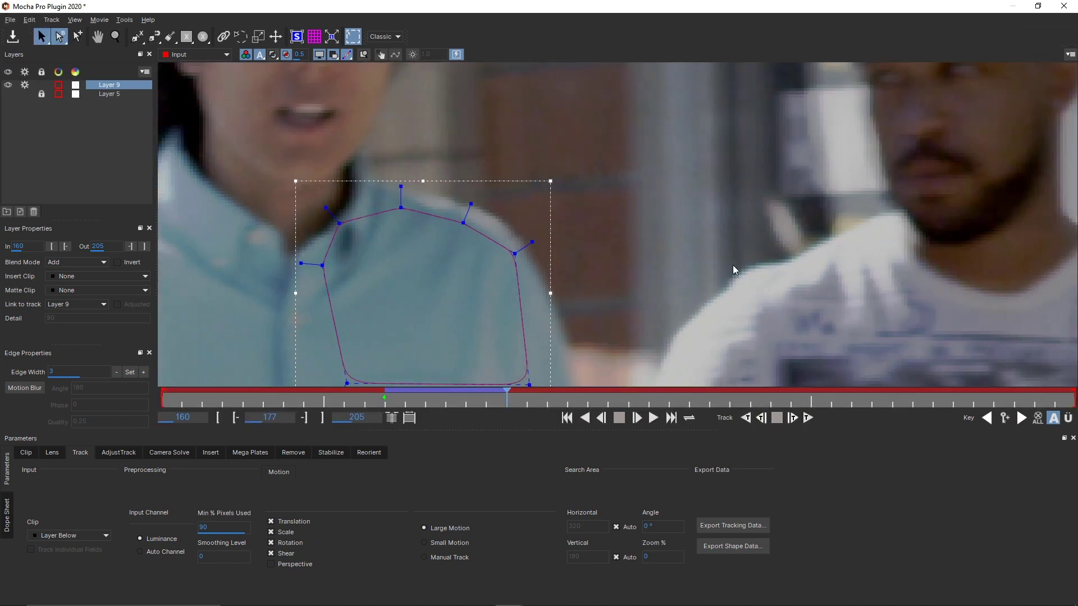
Step: Centre the shirt in view, track four single frames forward, then scrub back to frame 178
key("x")
left_click_drag(727, 247, 782, 155)
key("q")
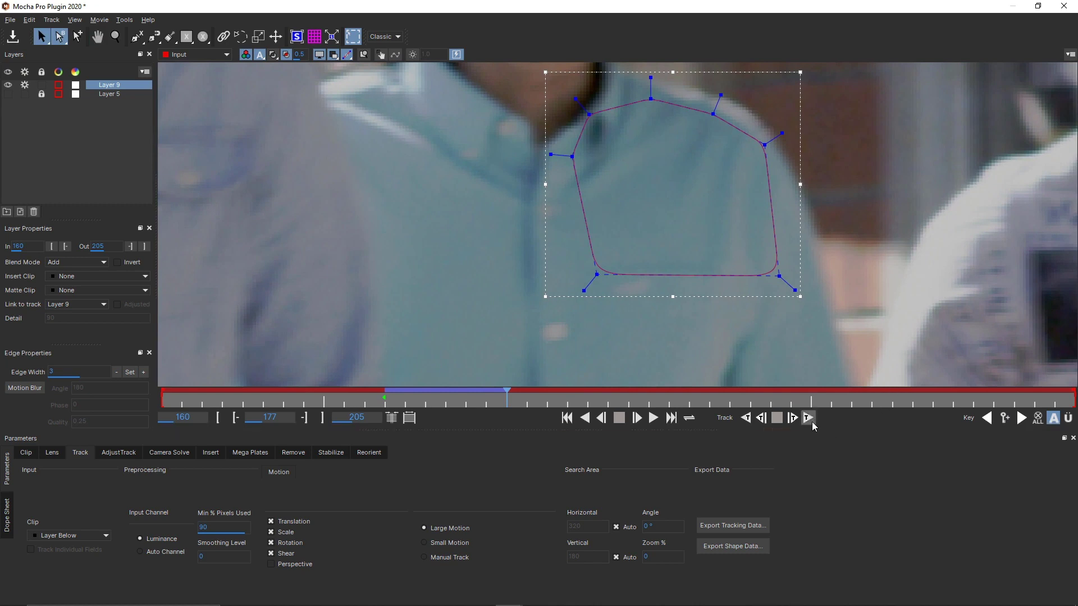
left_click(793, 419)
left_click(792, 420)
left_click(793, 420)
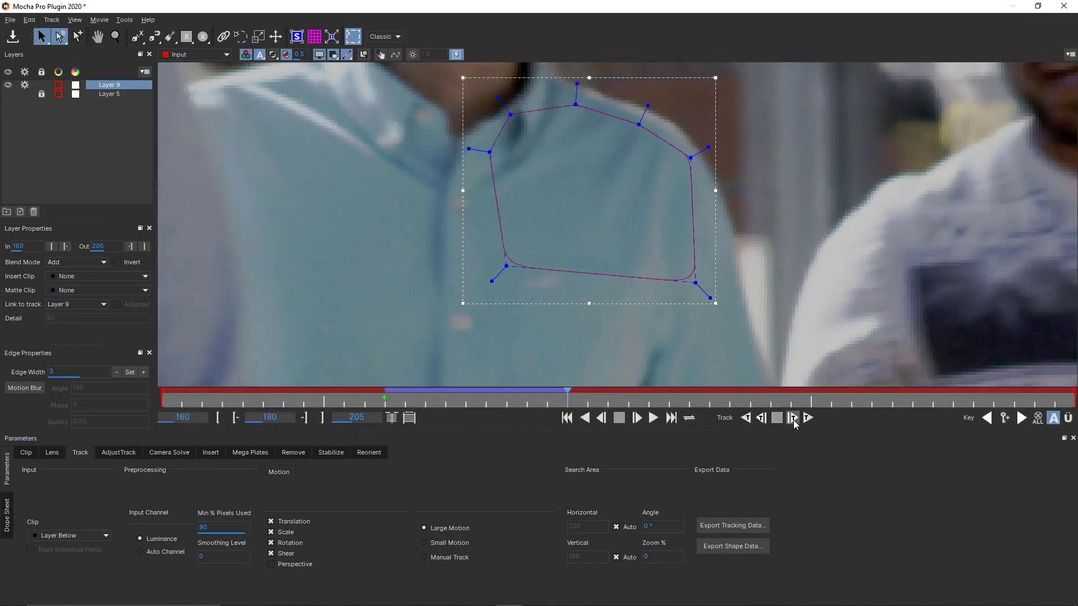
left_click(792, 420)
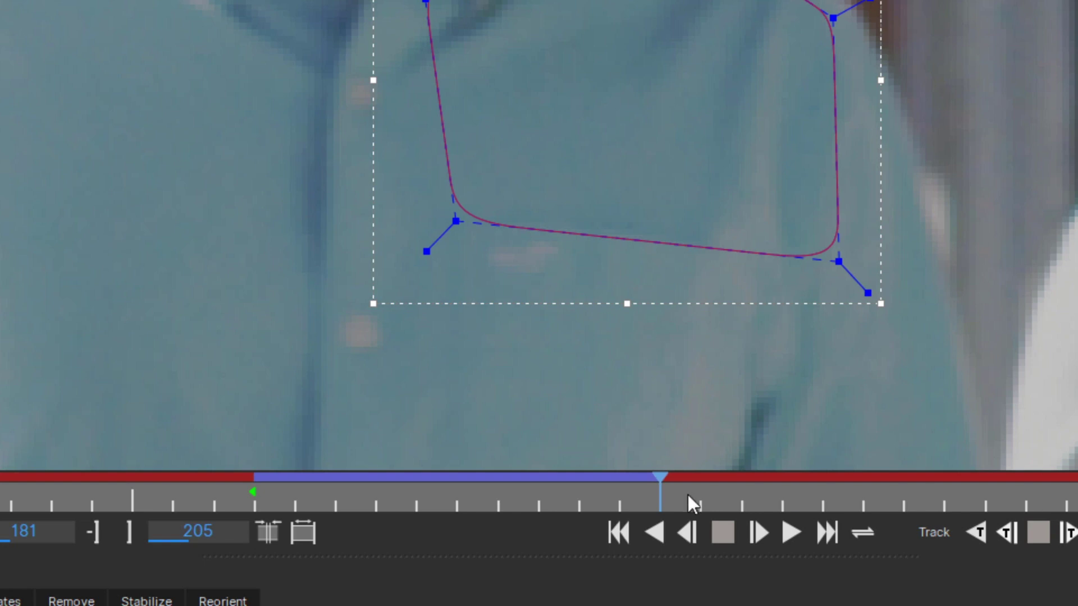
left_click_drag(662, 493, 500, 496)
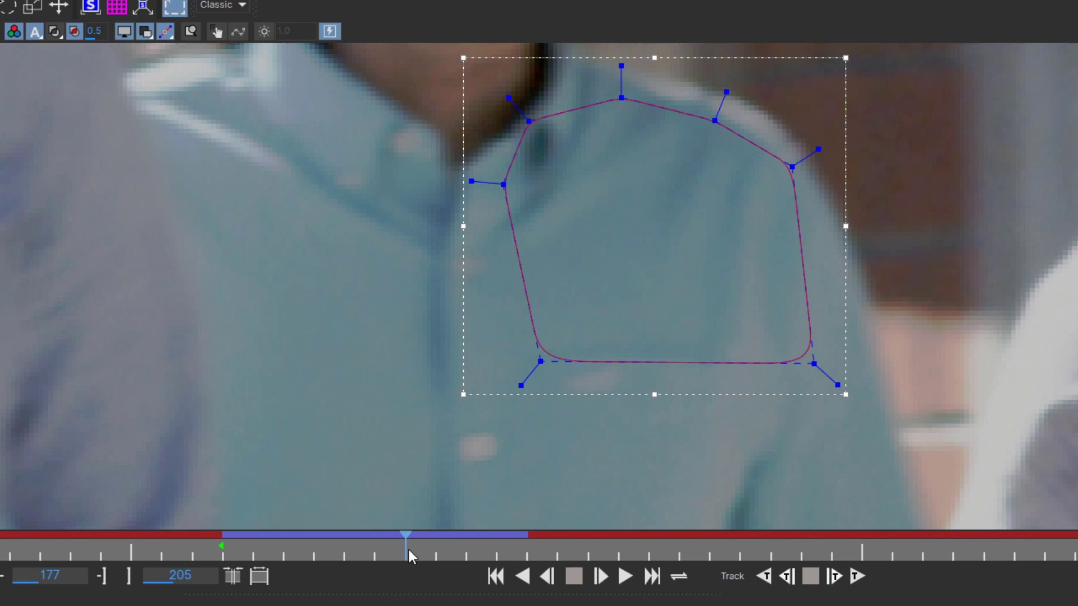
Step: Refit the shirt shape's bottom-left, bottom-right and upper-left points to the shirt
left_click_drag(541, 361, 430, 497)
mouse_move(813, 364)
left_mouse_down()
mouse_move(806, 373)
mouse_move(738, 356)
mouse_move(801, 368)
left_mouse_up()
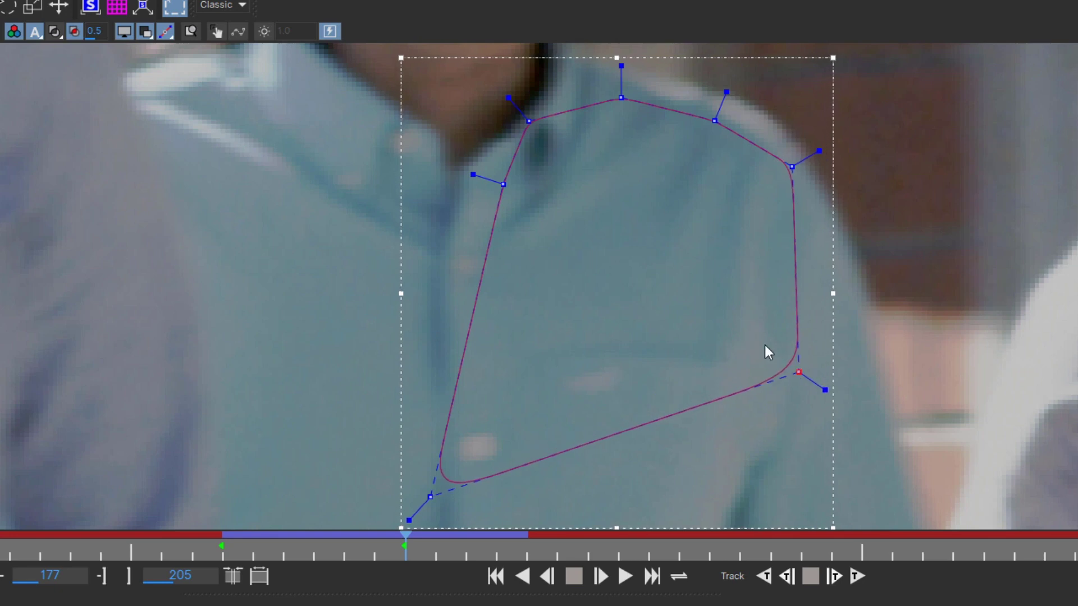
left_click_drag(503, 184, 414, 168)
Step: Track the shirt shape forward nine single frames
left_click(834, 578)
left_click(834, 578)
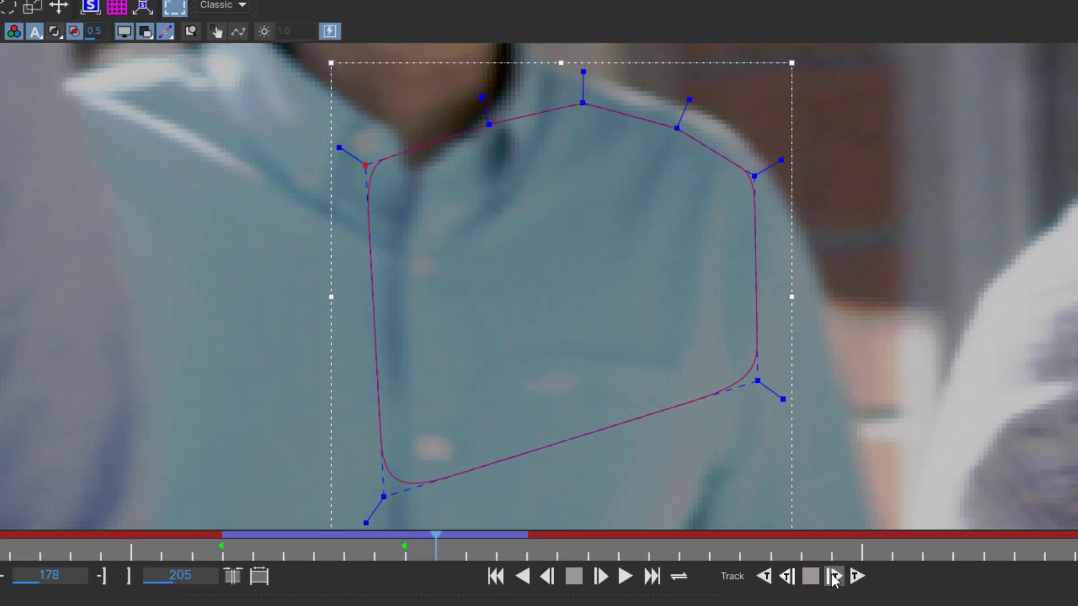
left_click(835, 578)
left_click(835, 578)
left_click(834, 578)
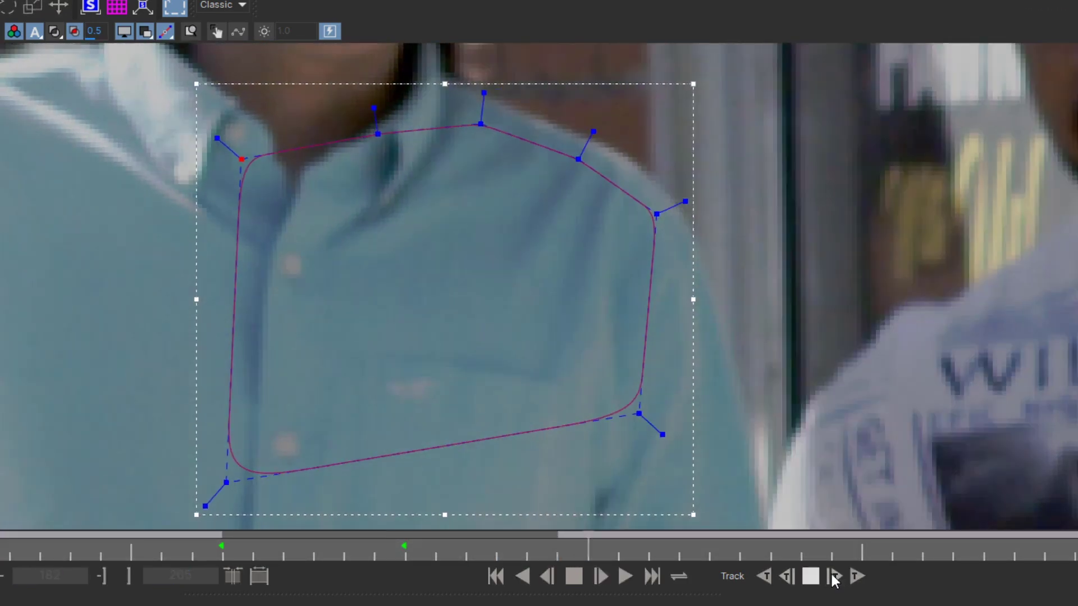
left_click(834, 578)
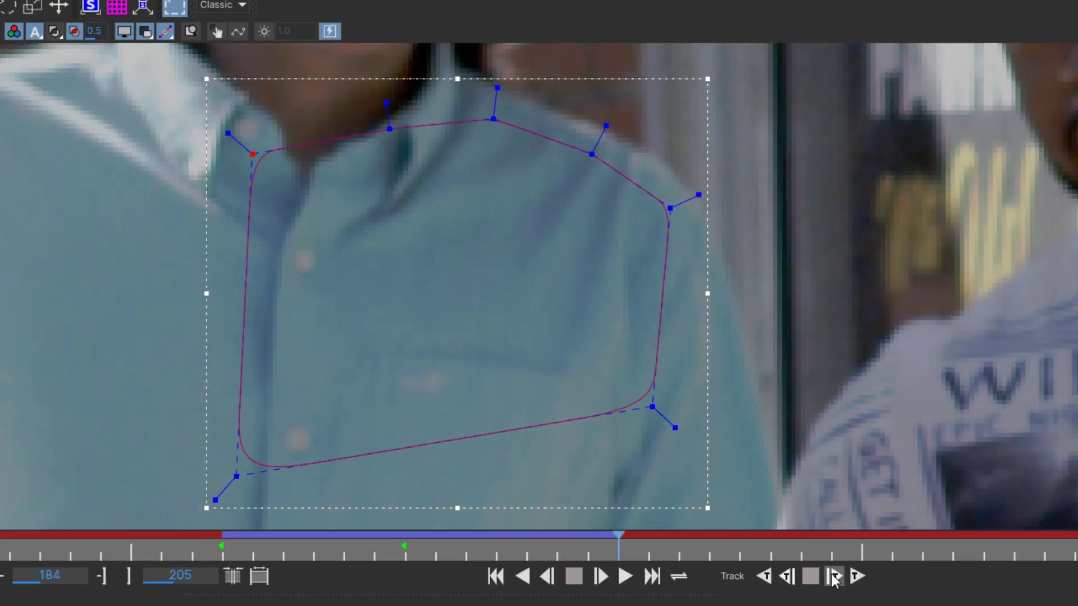
left_click(835, 578)
left_click(834, 578)
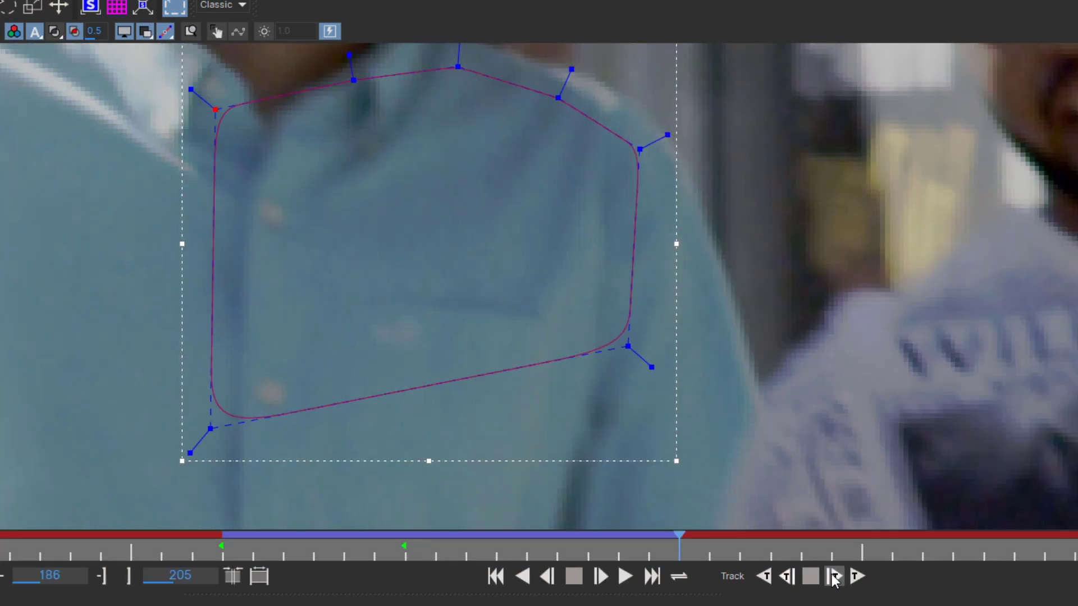
left_click(834, 578)
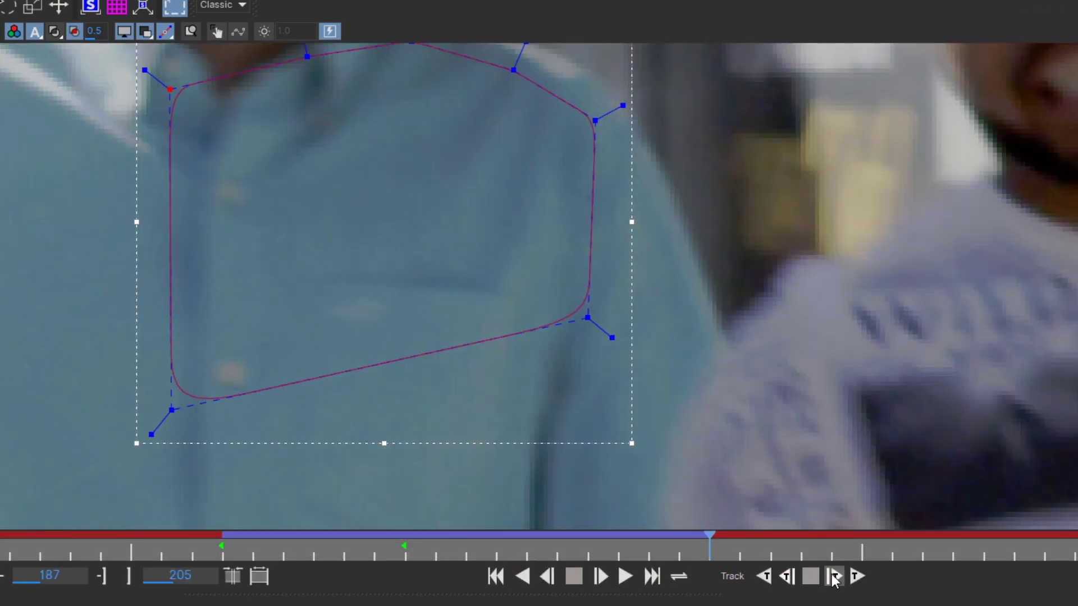
Step: Return to frame 184 and nudge the bottom-left and bottom-right points to fit the shirt
left_click(615, 550)
left_click_drag(615, 550, 557, 553)
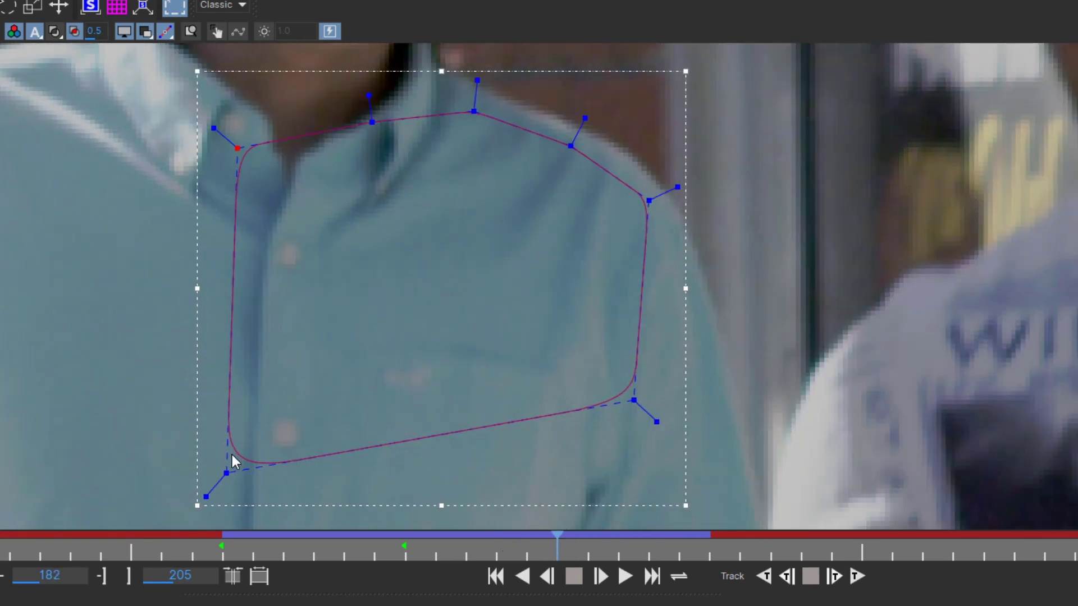
mouse_move(226, 473)
left_mouse_down()
mouse_move(247, 463)
mouse_move(244, 472)
left_mouse_up()
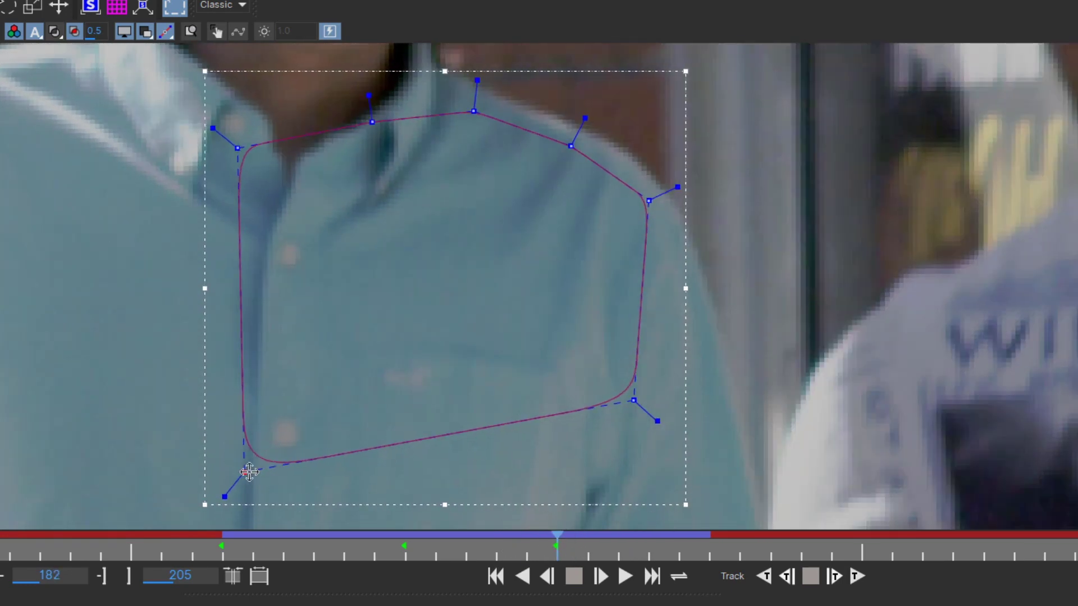
left_click(621, 423)
left_click(651, 399)
left_click(633, 392)
left_click_drag(633, 400, 593, 403)
Step: Track the shirt mask forward seven more single frames
left_click(834, 577)
left_click(834, 576)
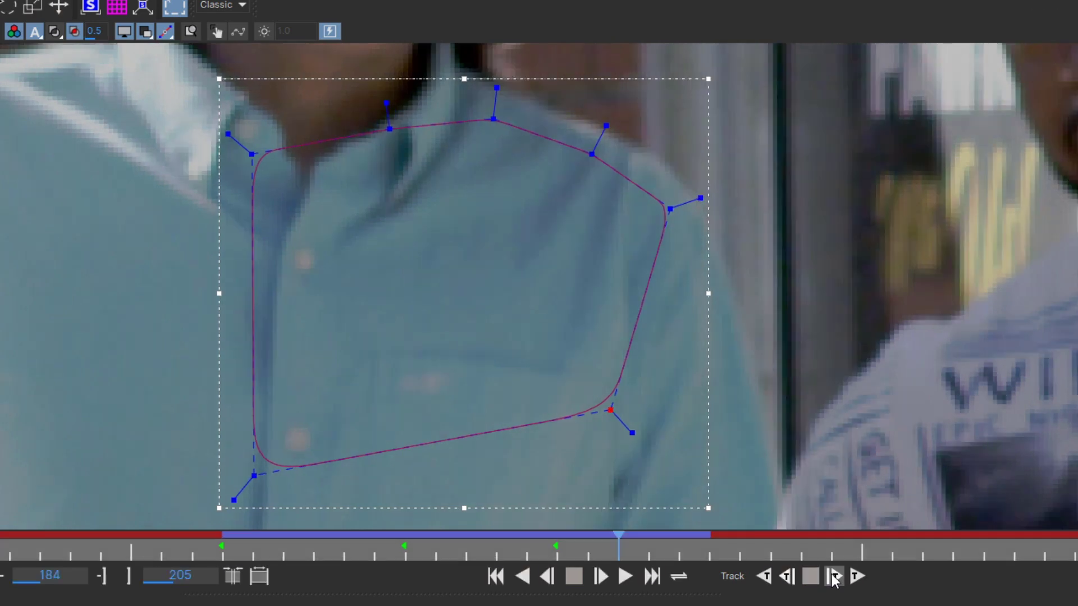
left_click(834, 576)
left_click(834, 576)
left_click(834, 576)
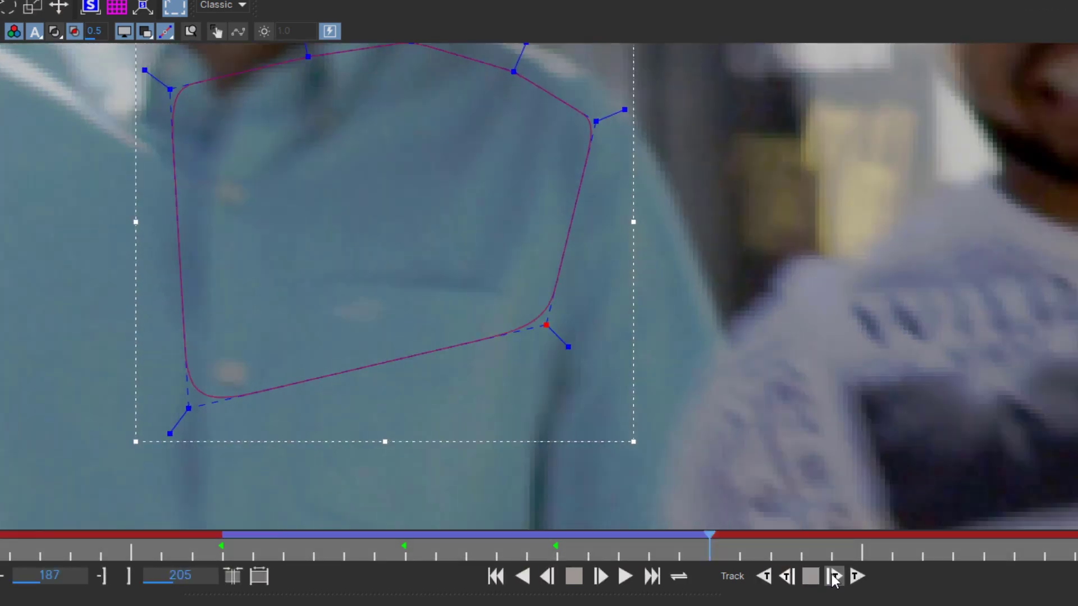
left_click(834, 576)
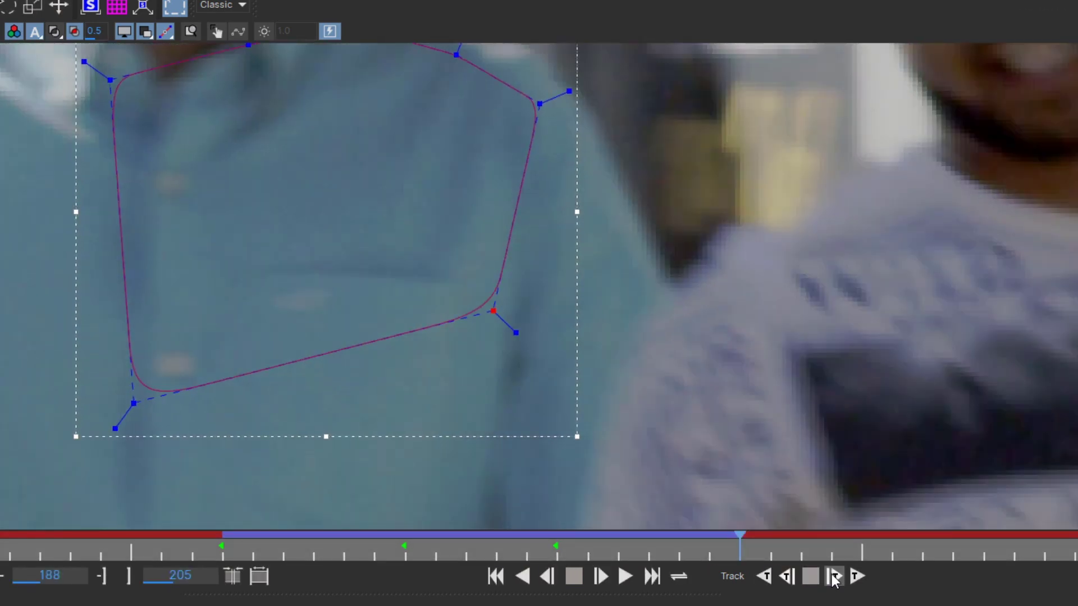
left_click(834, 576)
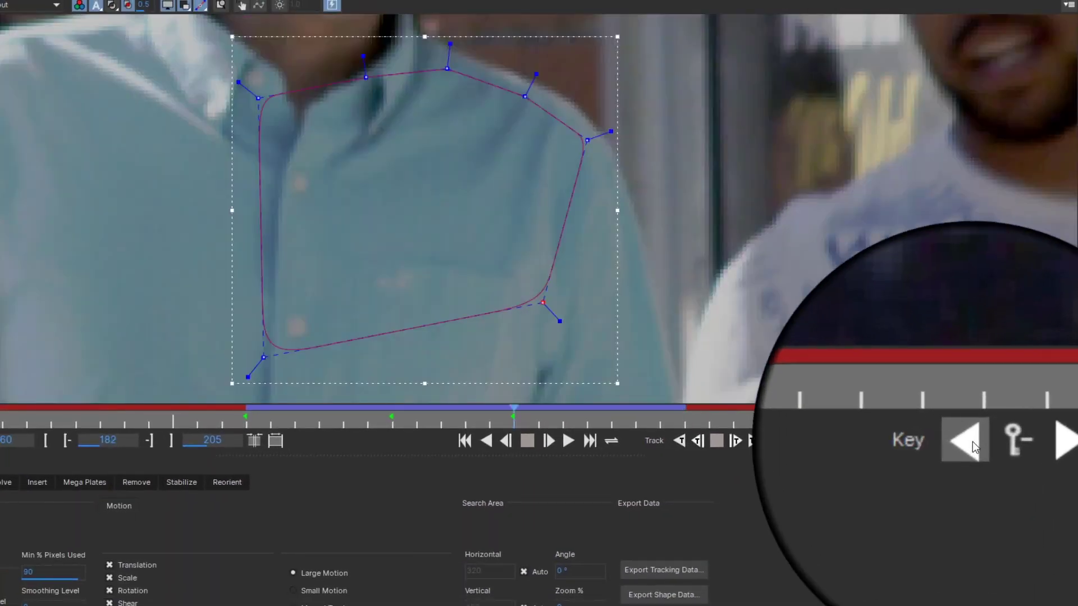
left_click(971, 441)
Step: At the frame-182 keyframe, lower the right corner and raise the left corner, then track forward
left_click(1009, 441)
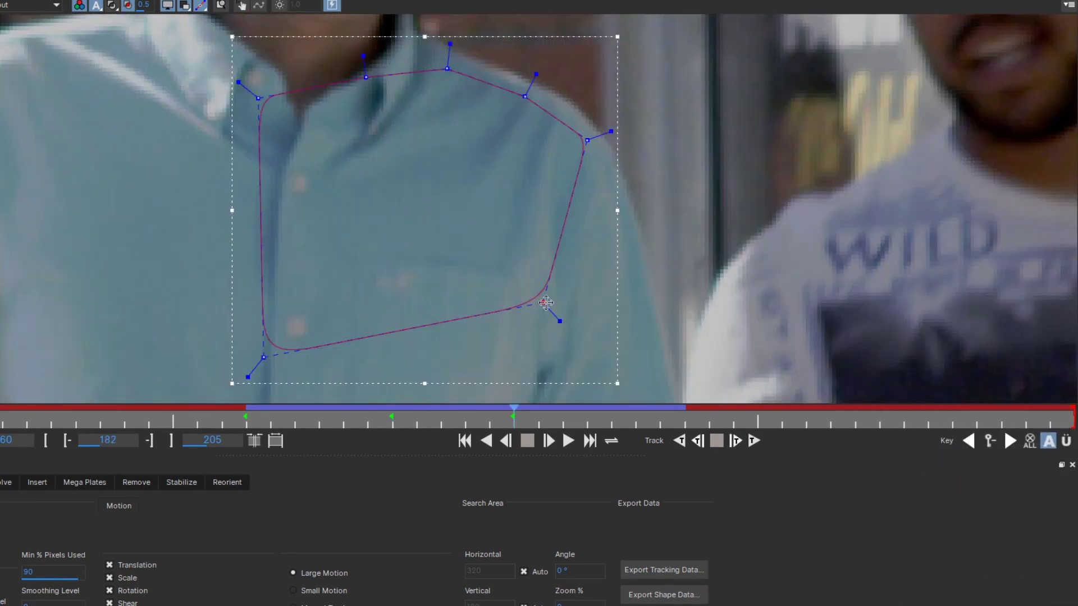
left_click_drag(543, 303, 553, 340)
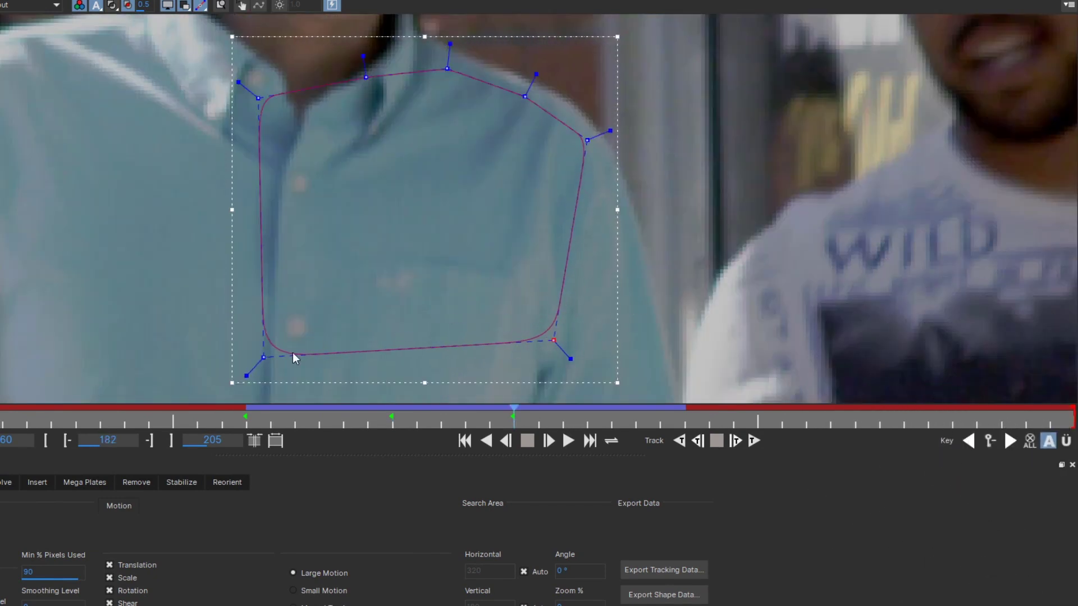
left_click_drag(263, 357, 259, 343)
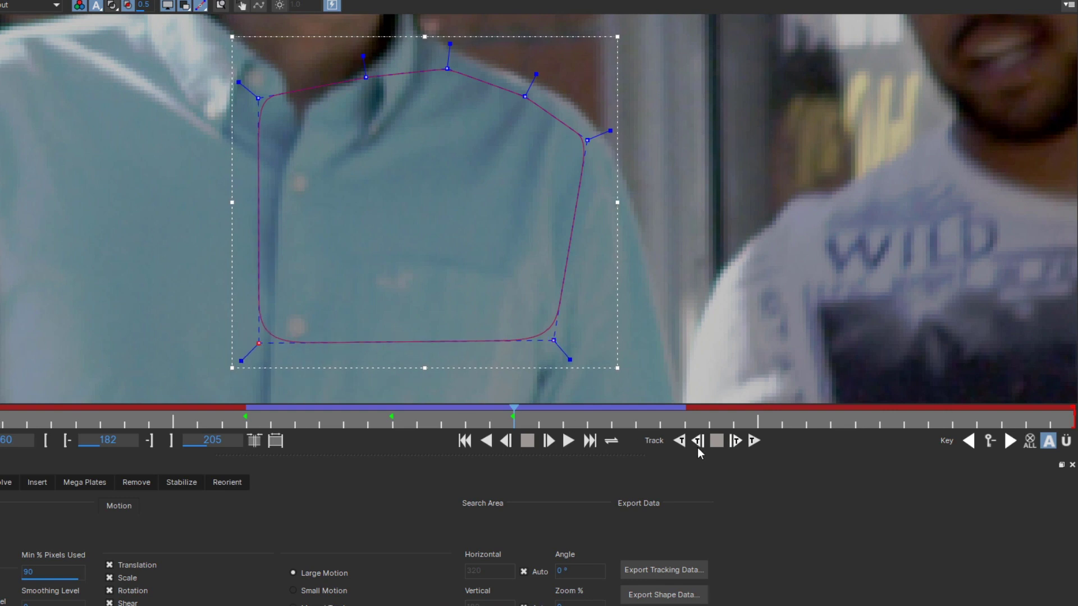
left_click(736, 441)
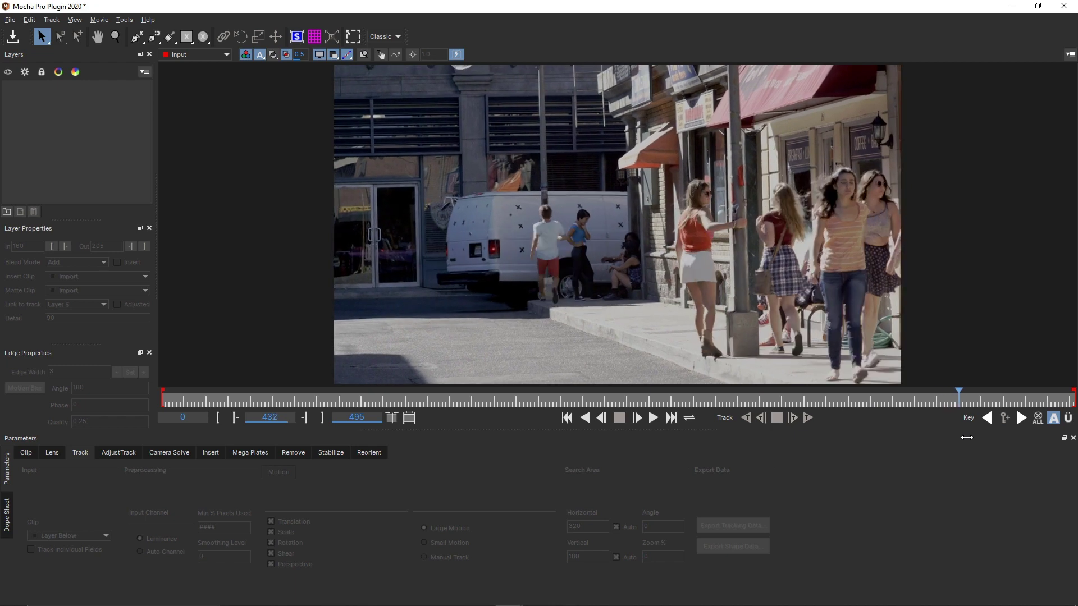
Step: Play the clip in reverse from frame 444 with the Z shortcut to review the track
key("z")
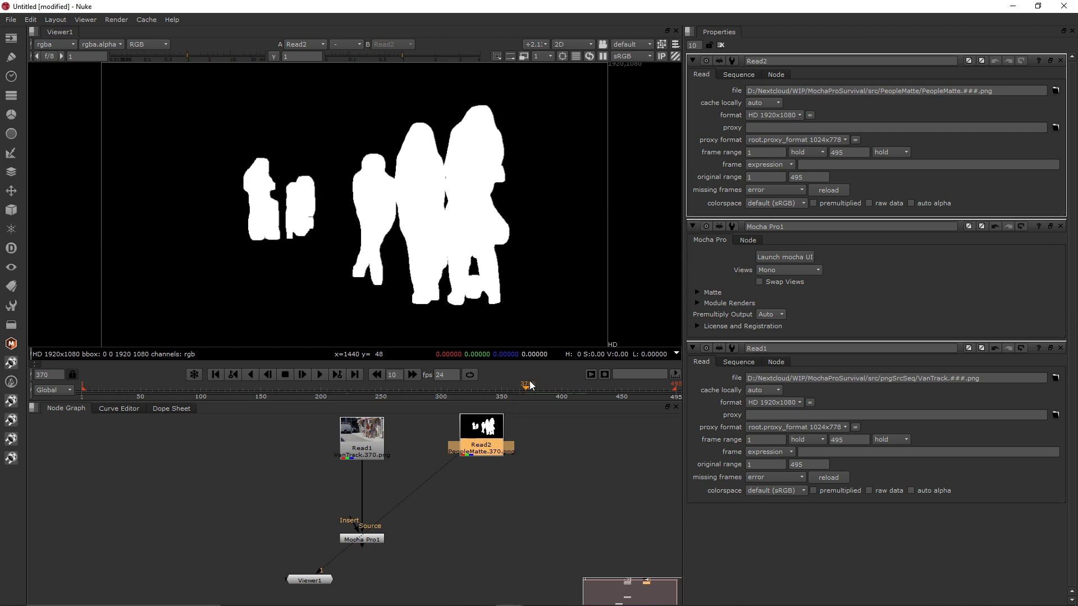
Step: Add an Invert node beneath the PeopleMatte Read2 node
left_click_drag(527, 387, 546, 398)
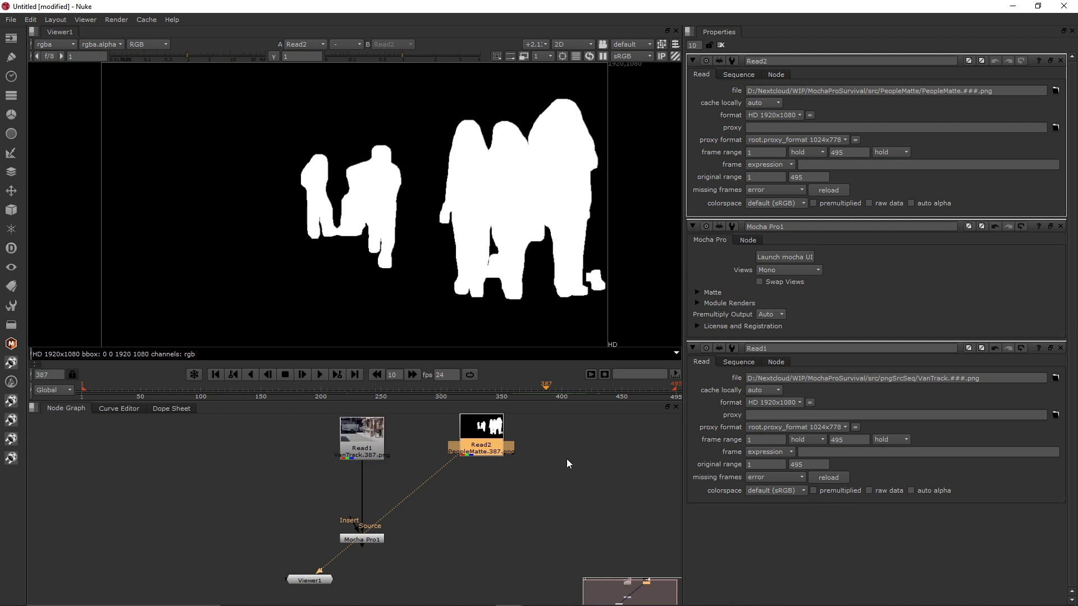
key("Tab")
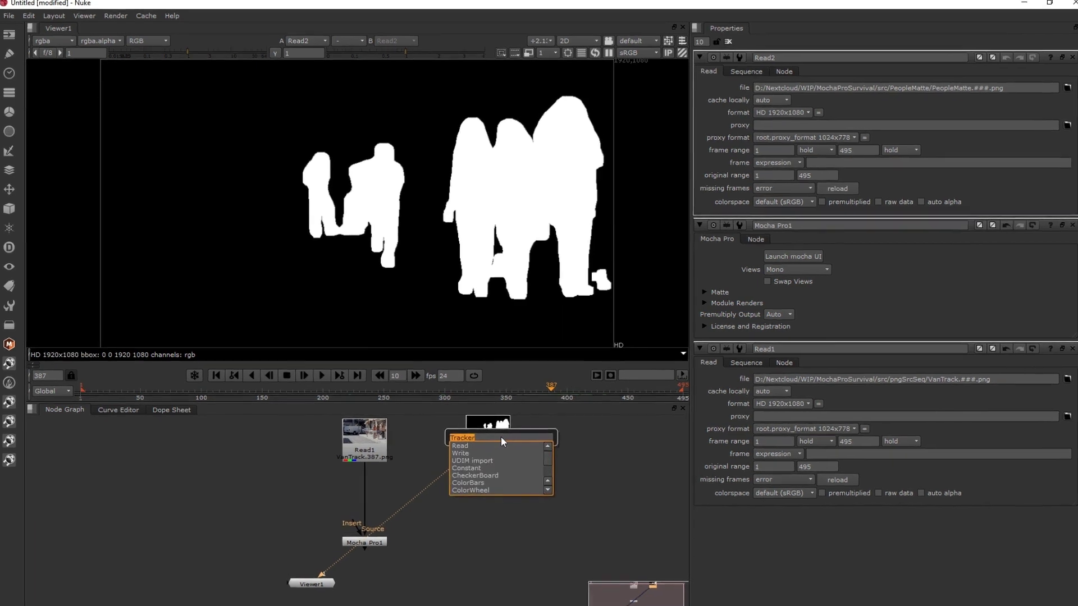
type("invert")
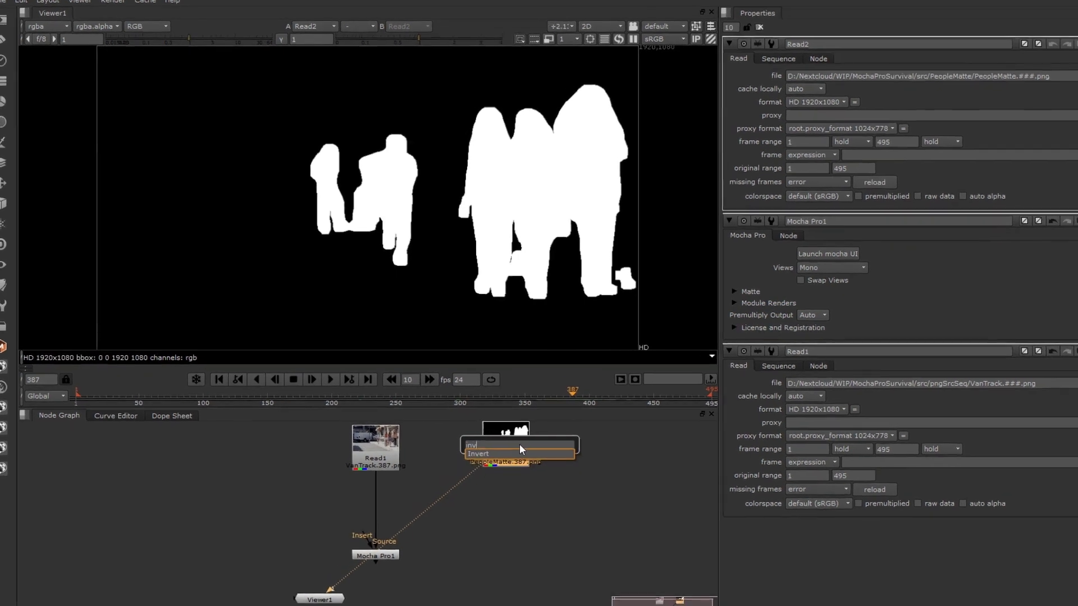
key("Return")
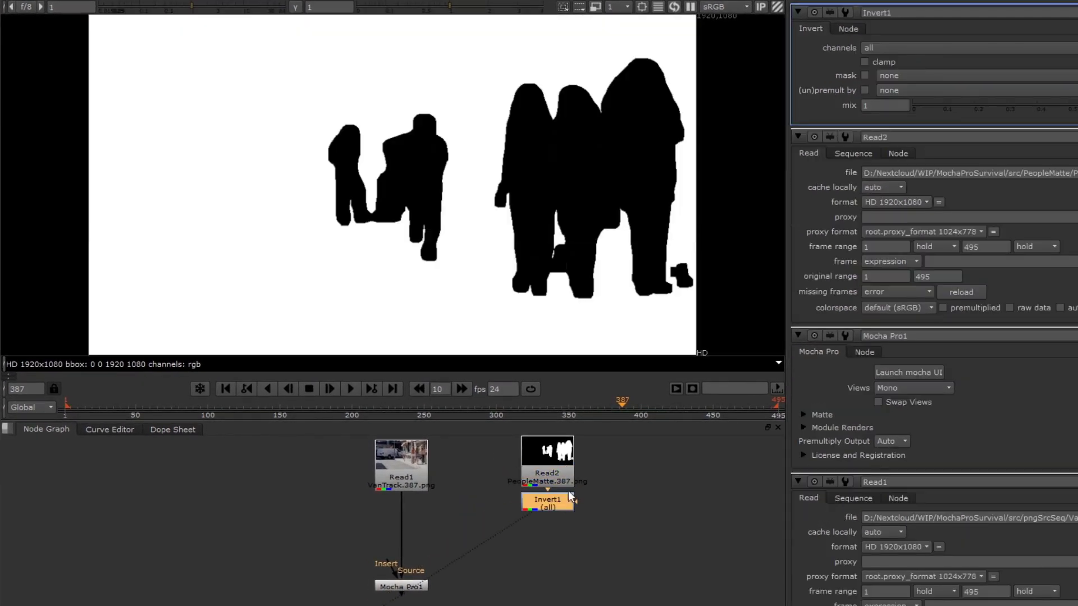
Step: Check the inverted matte across frames, then add a Write node after Invert1
left_click(595, 477)
mouse_move(625, 405)
left_mouse_down()
mouse_move(574, 405)
mouse_move(664, 412)
mouse_move(628, 413)
left_mouse_up()
left_click(557, 501)
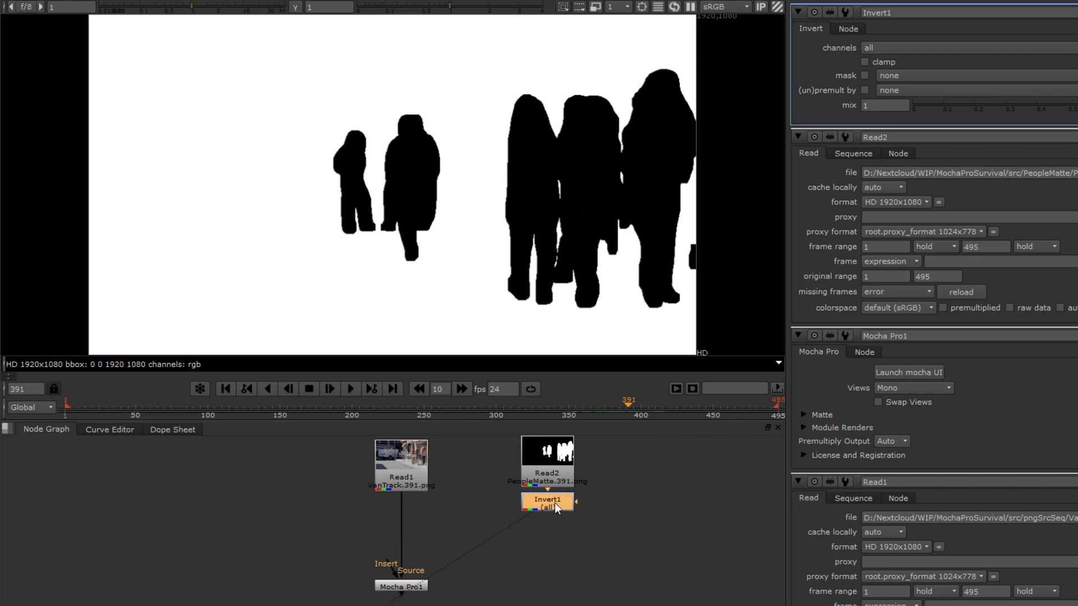
key("w")
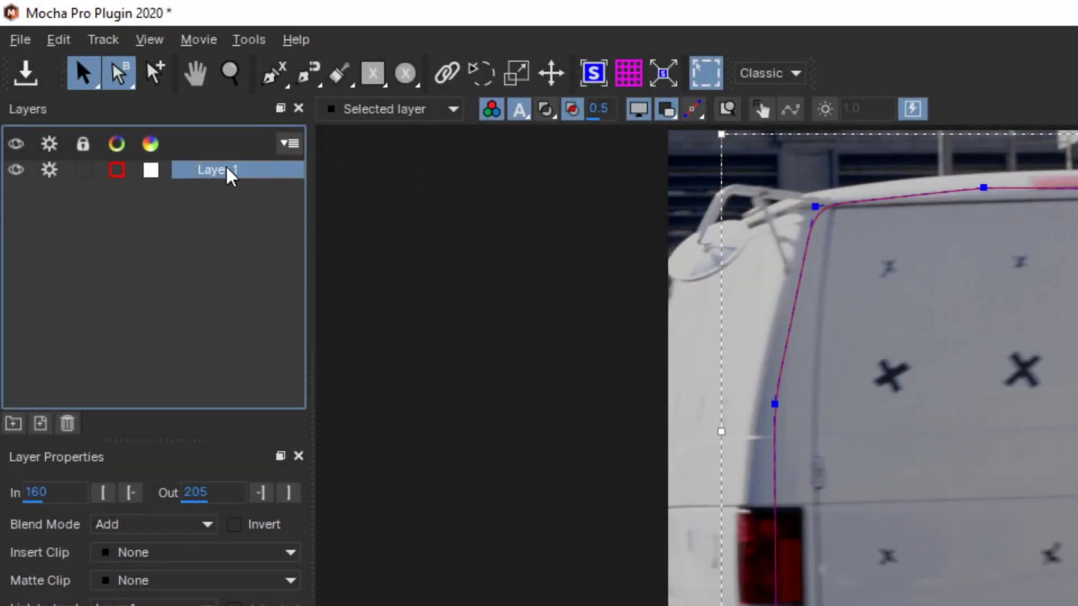
Step: Rename the layer to 'Van back track'
double_click(228, 169)
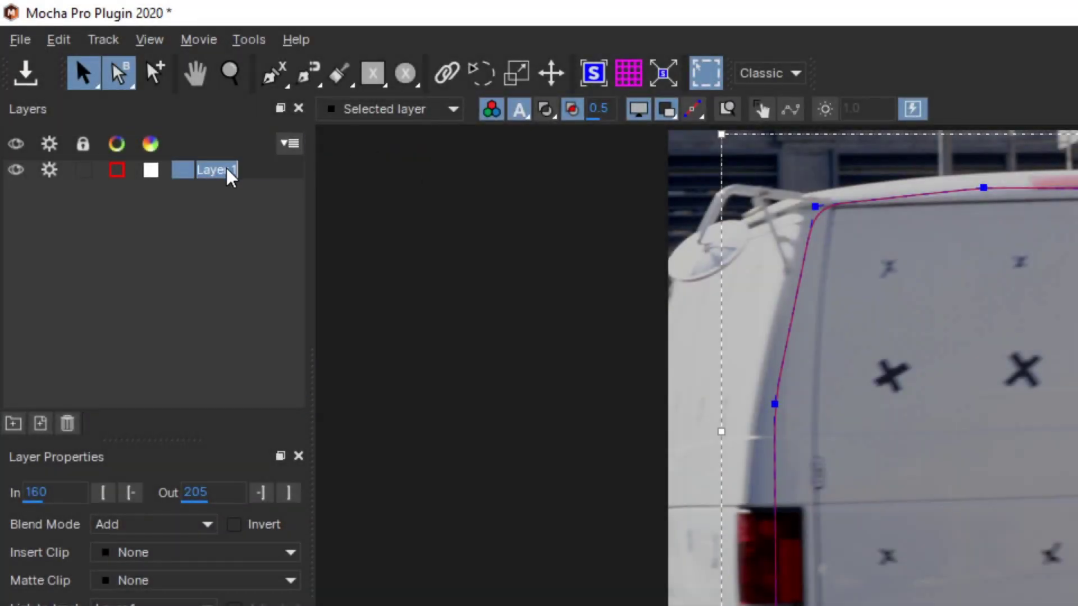
type("Van back track")
key("Return")
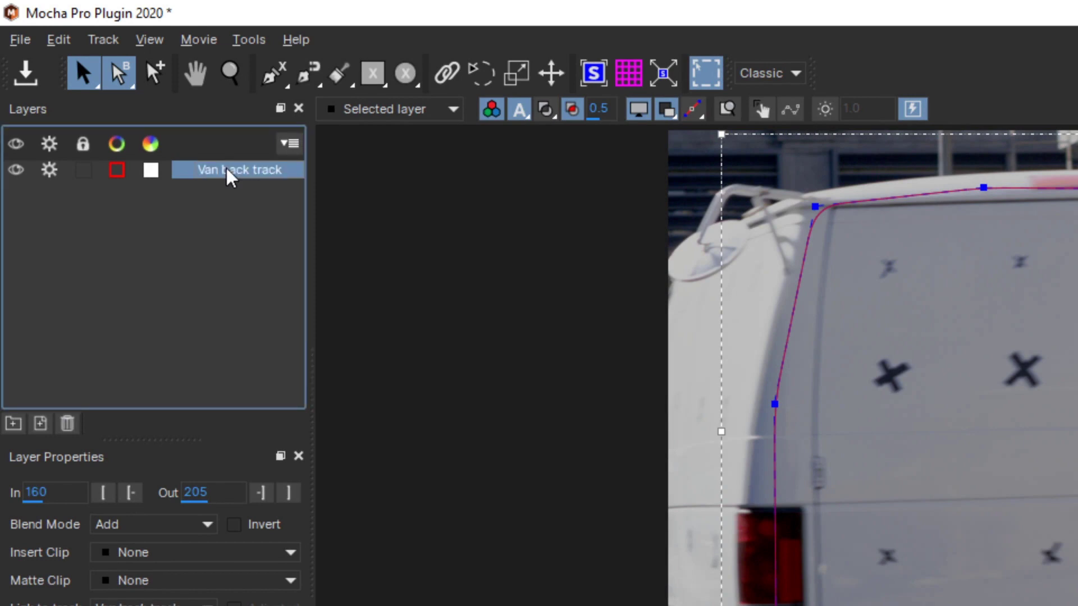
Step: Turn off tracking for the Van back track layer, lock it and hide it
left_click(50, 169)
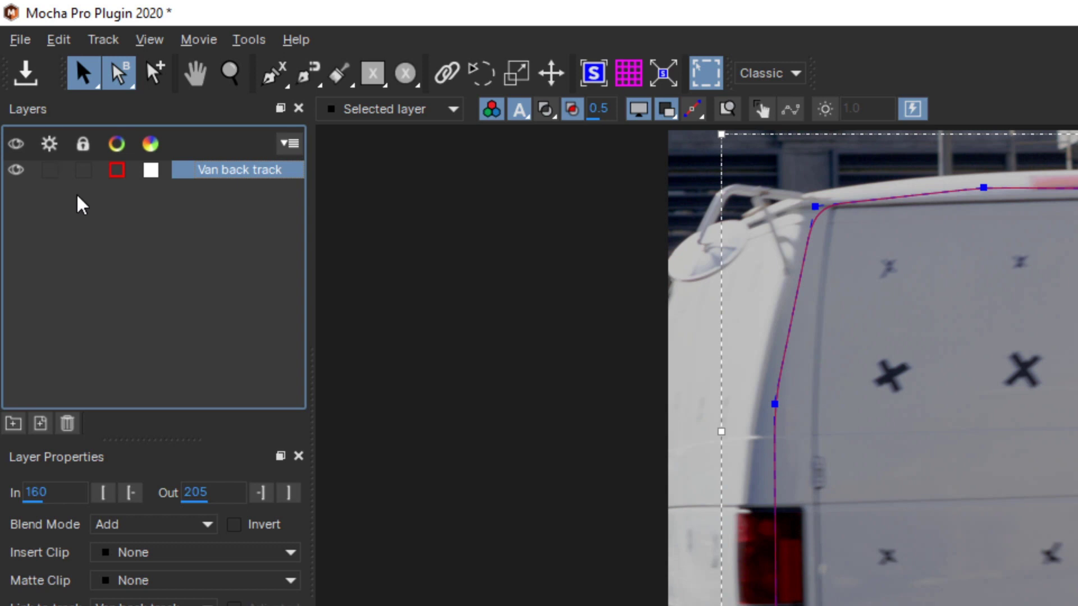
left_click(83, 170)
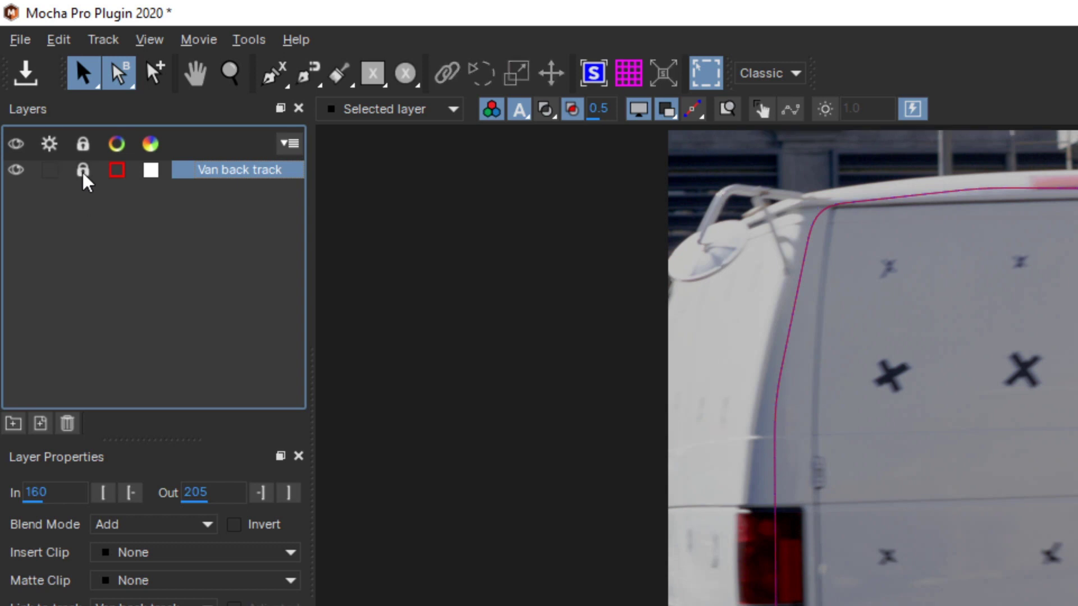
left_click(15, 170)
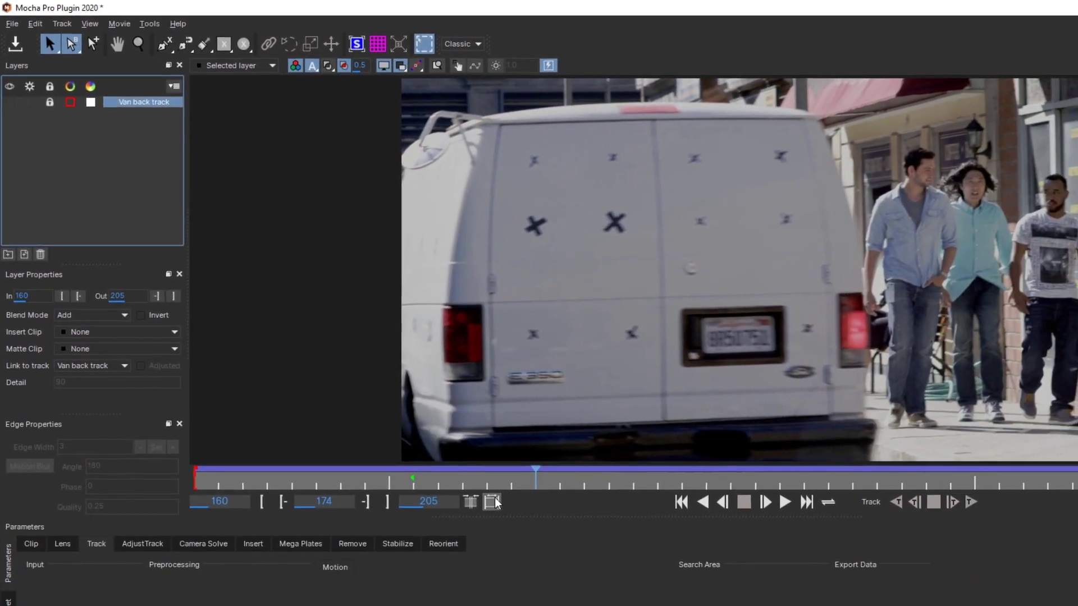
Step: Expand the timeline to the full clip and move ahead to around frame 356
left_click(544, 554)
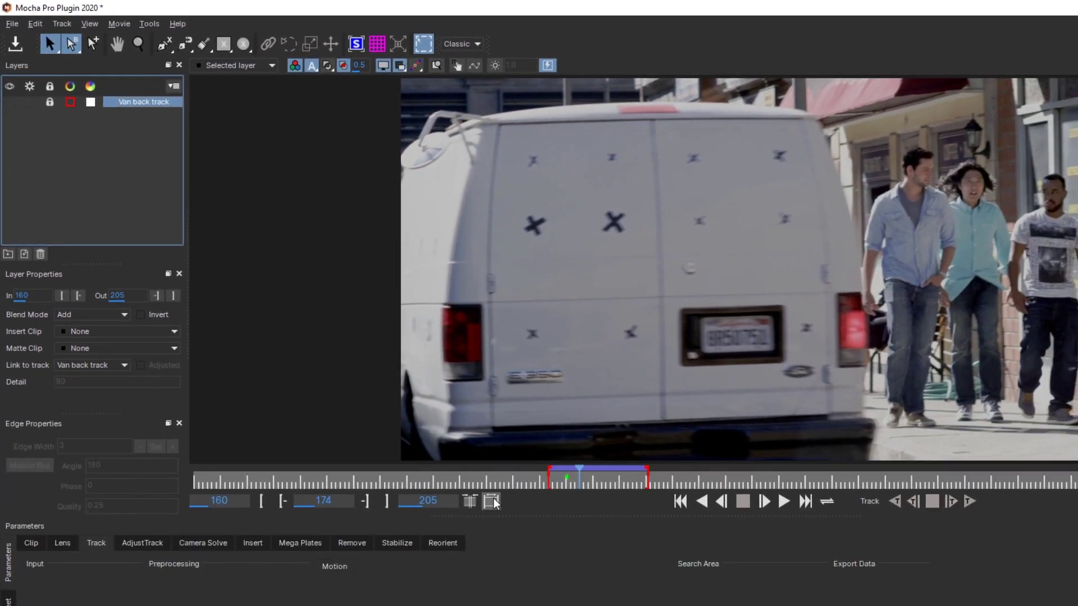
left_click_drag(582, 487, 733, 489)
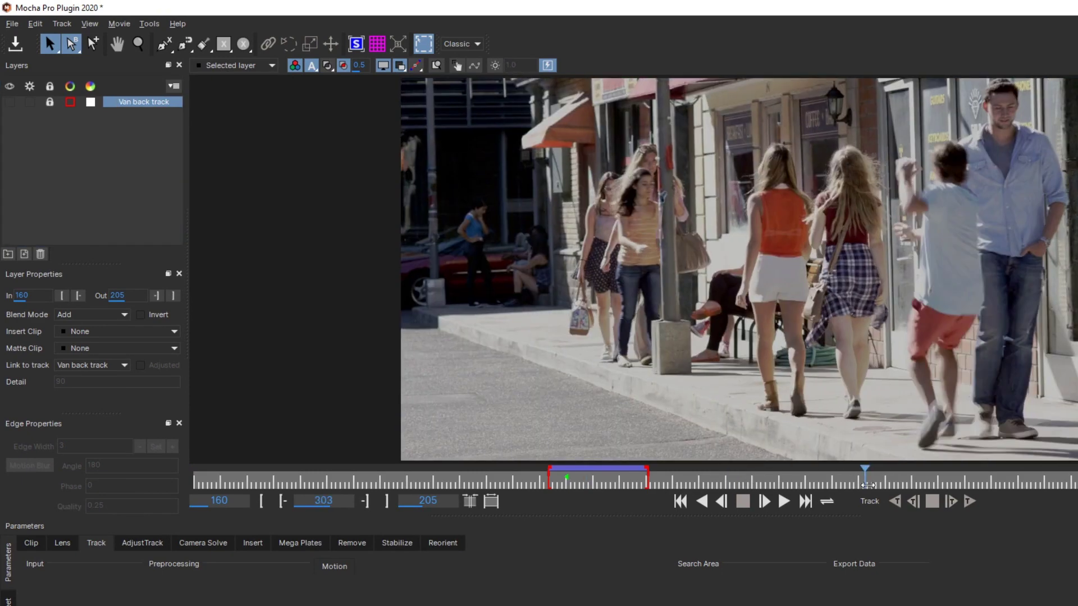
left_click_drag(870, 483, 949, 500)
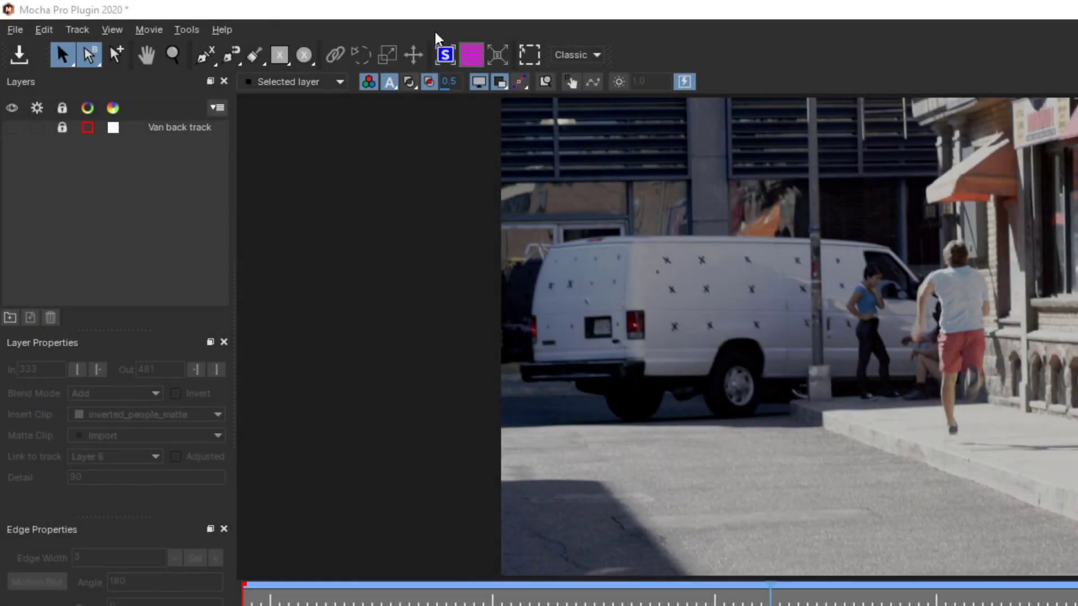
Step: Draw a closed X-spline as Layer 7 over the people walking beside the van, then return to Select
left_click(205, 55)
left_click(768, 171)
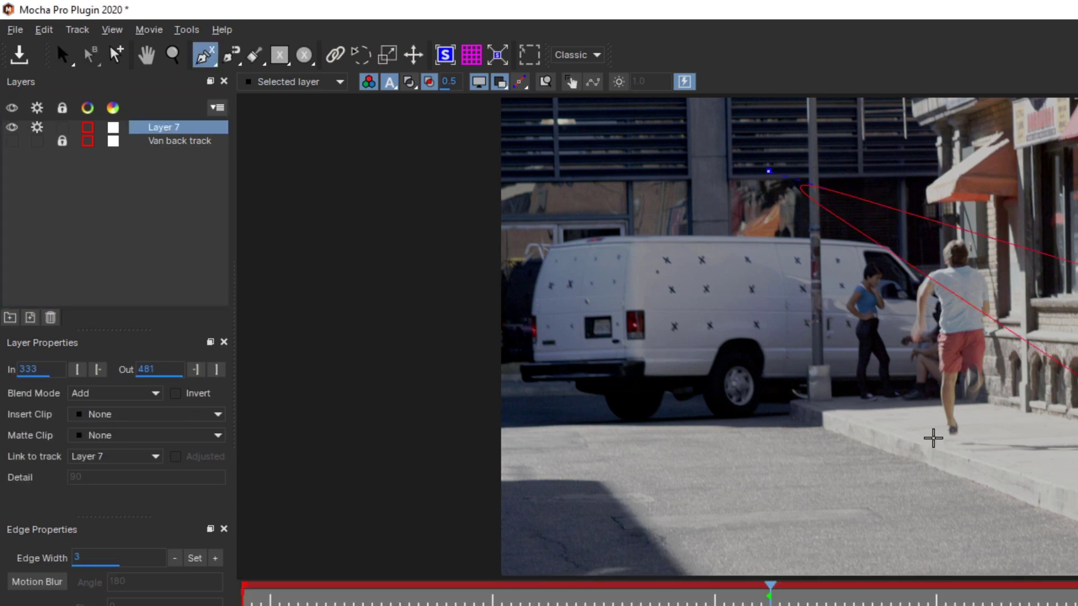
left_click(580, 419)
right_click(544, 318)
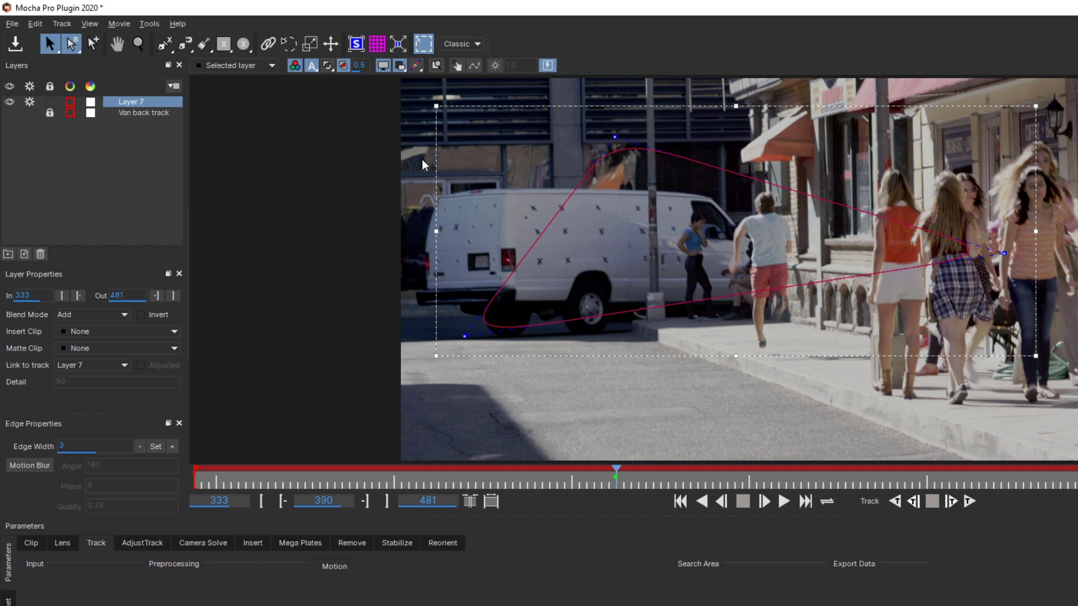
left_click(166, 45)
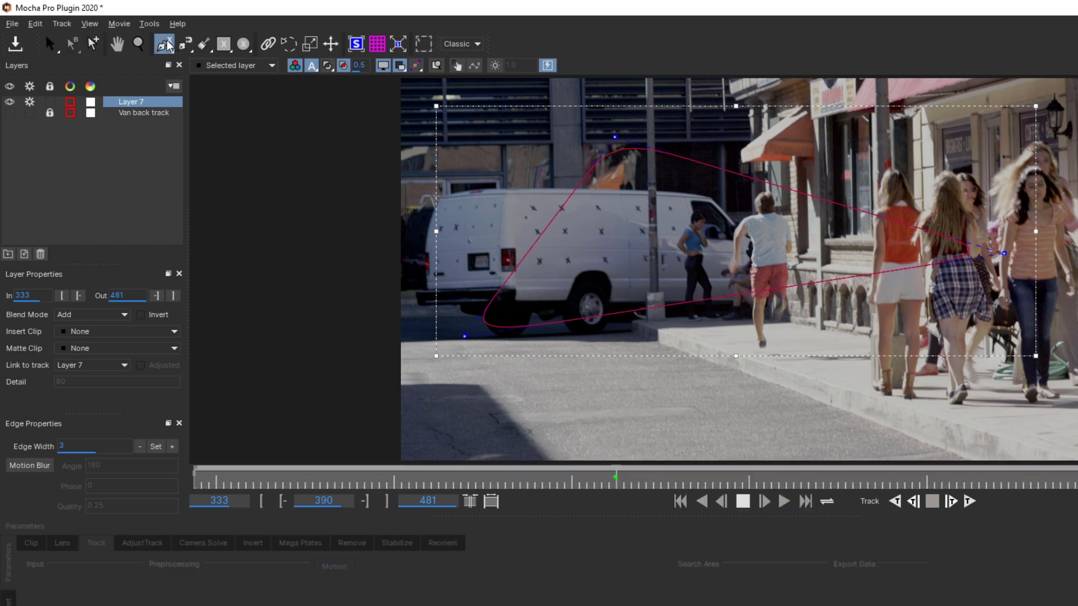
left_click(50, 45)
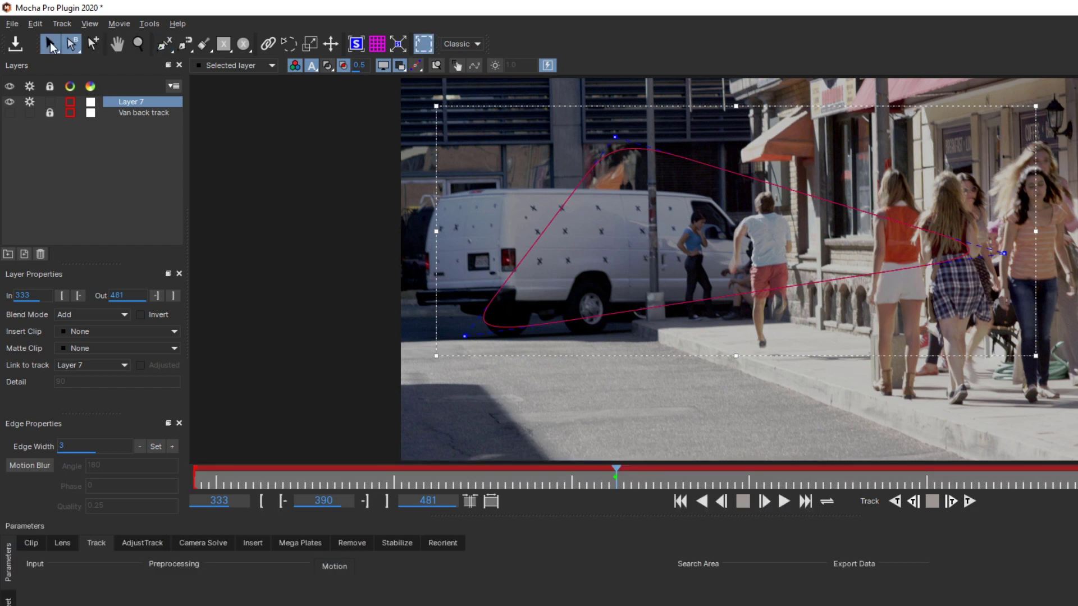
Step: Rename Layer 7 to People_roto and import matte.001.png as its matte clip, converted to 8-bit greyscale
double_click(133, 100)
key("Return")
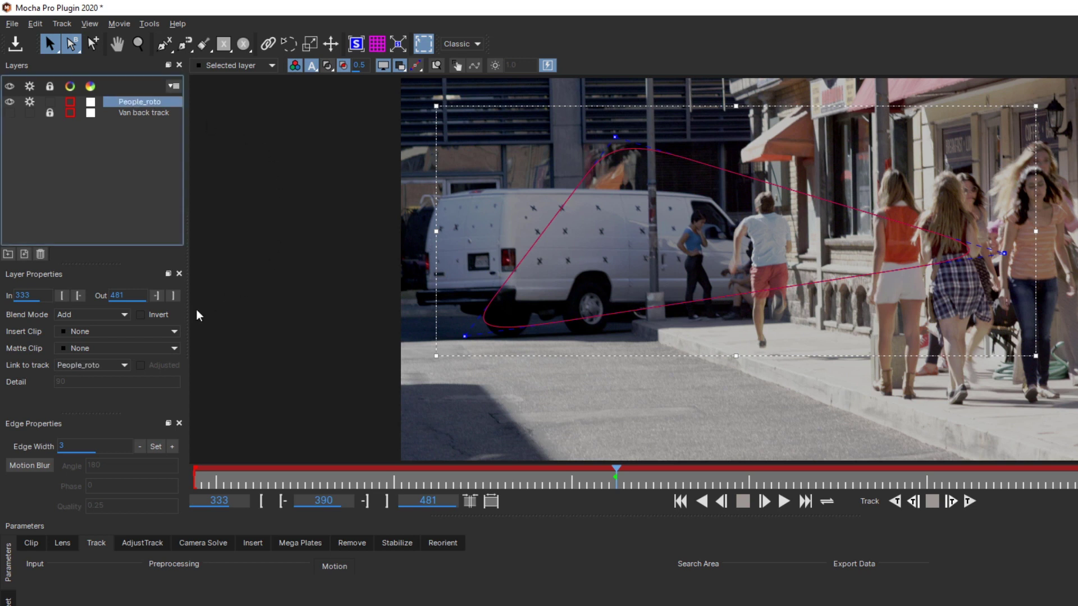
left_click(160, 349)
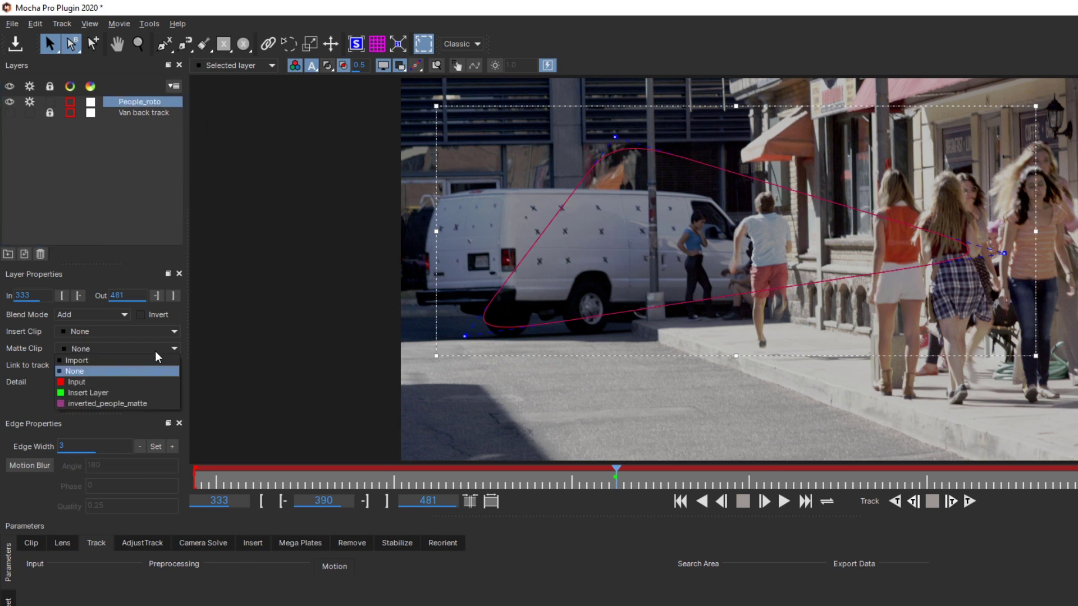
left_click(150, 359)
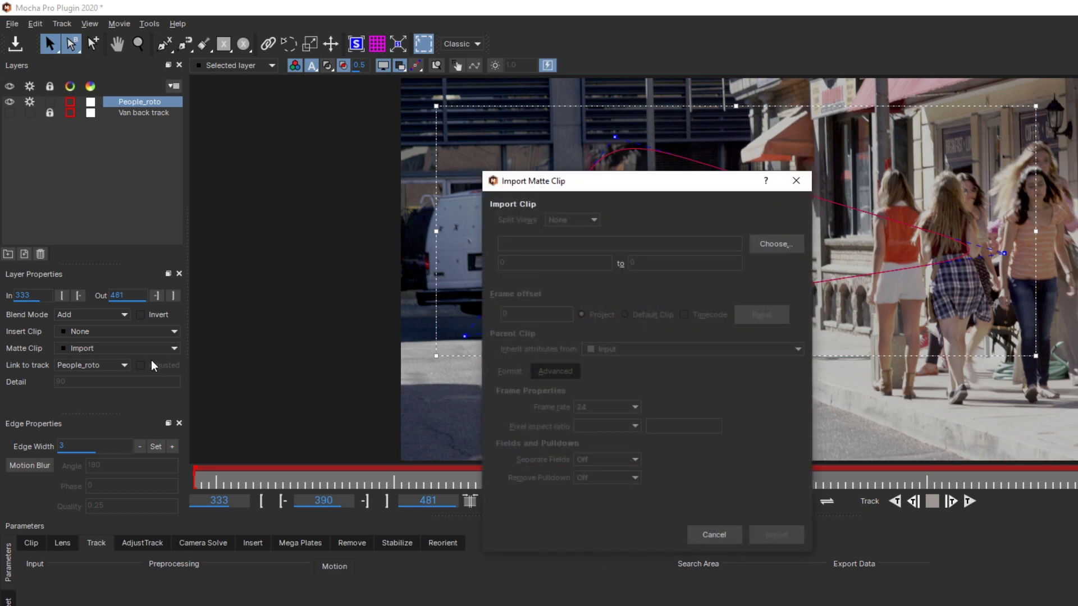
left_click(788, 246)
double_click(644, 312)
left_click(777, 535)
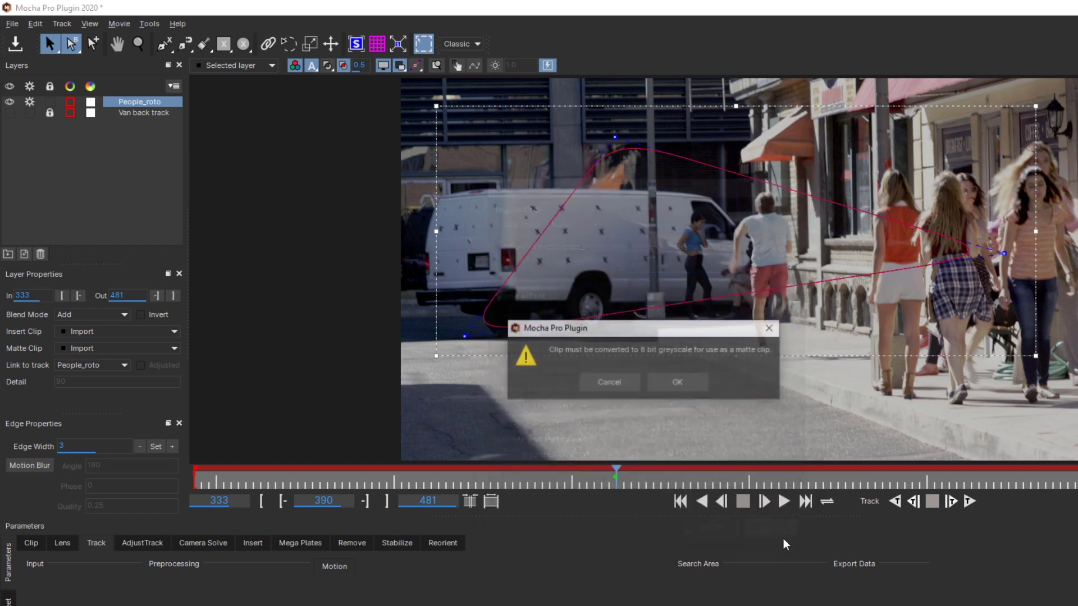
left_click(692, 384)
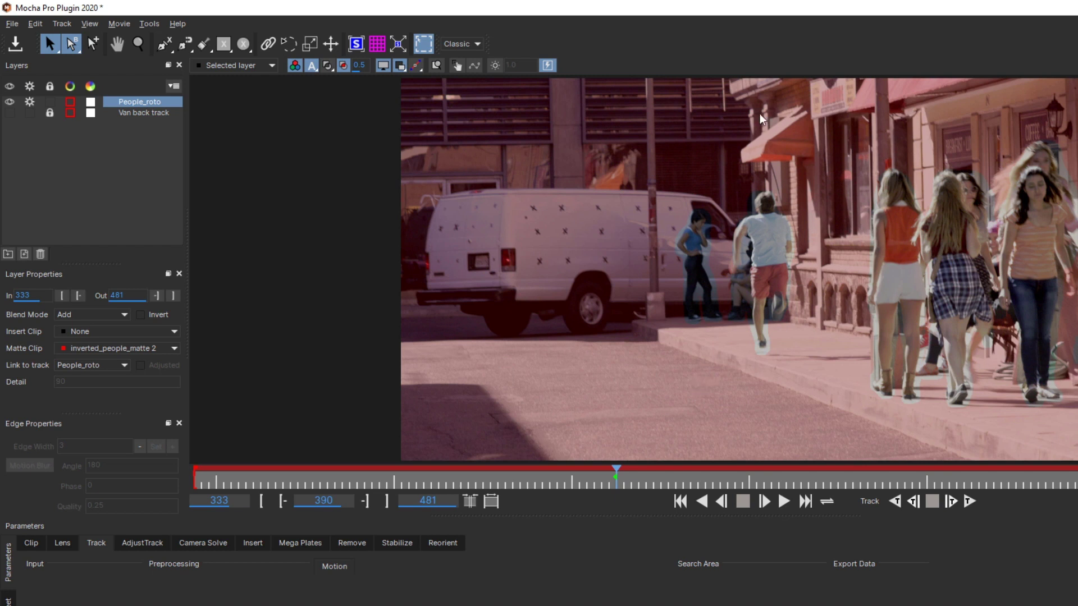
Step: At frame 403, draw a closed four-point X-spline around the van's side panel
left_click(327, 66)
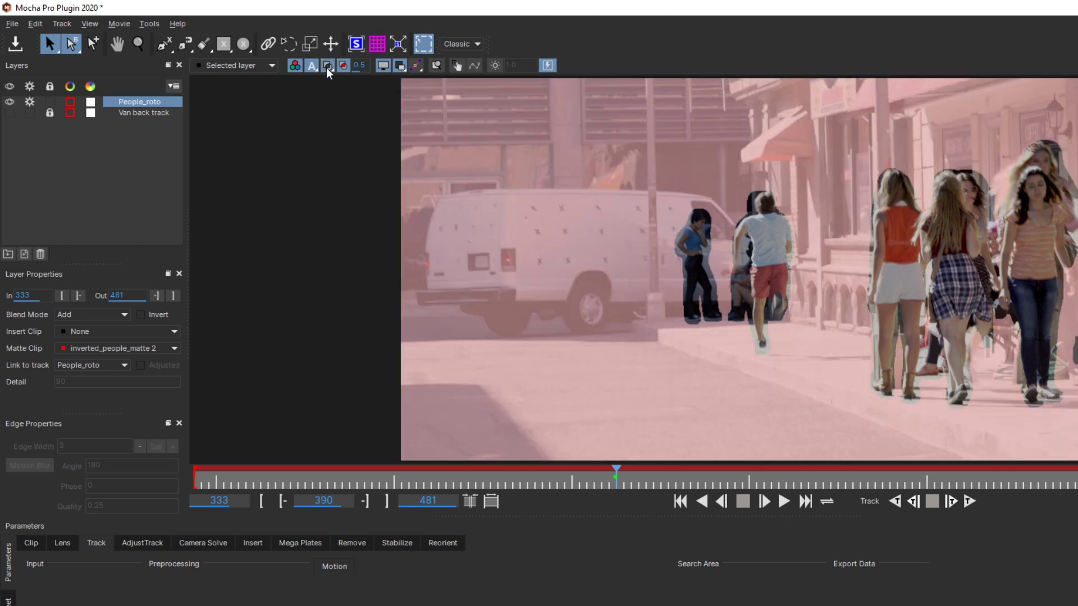
left_click(627, 478)
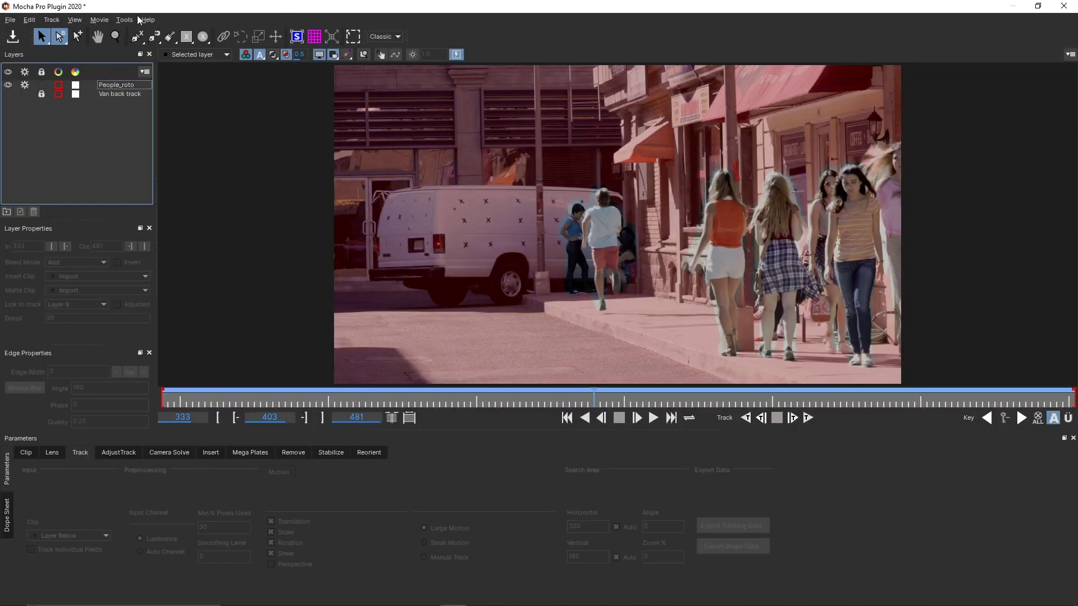
left_click(137, 36)
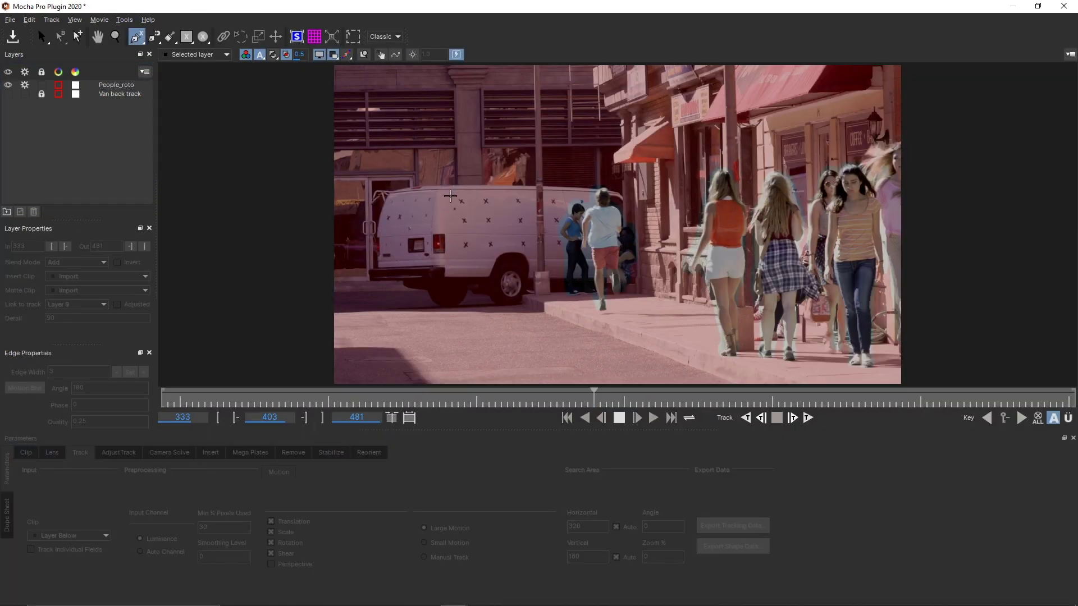
left_click(451, 196)
left_click(591, 197)
left_click(593, 259)
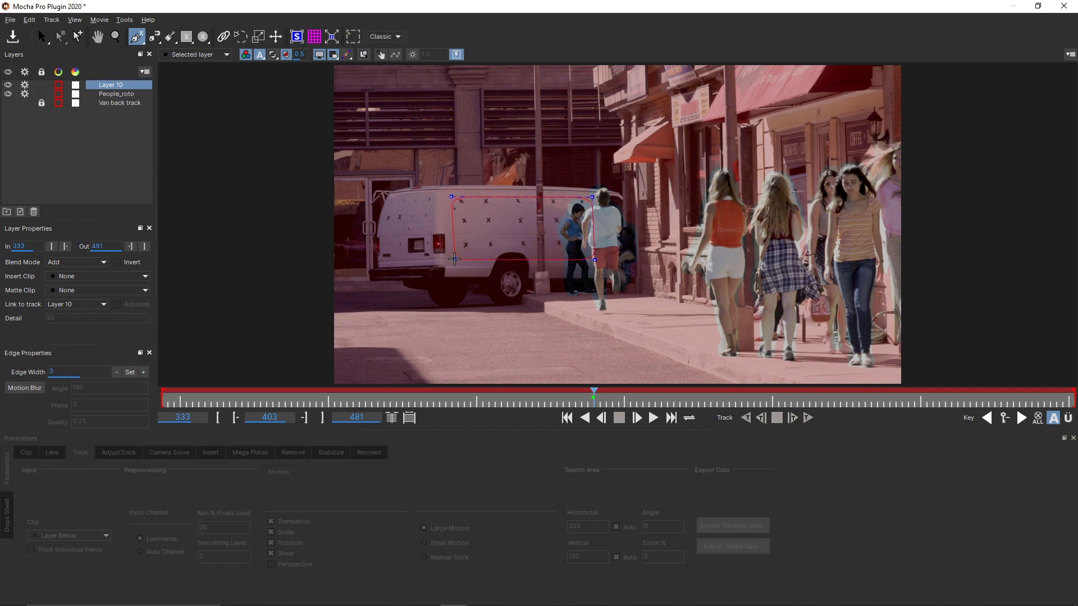
left_click(454, 259)
right_click(454, 259)
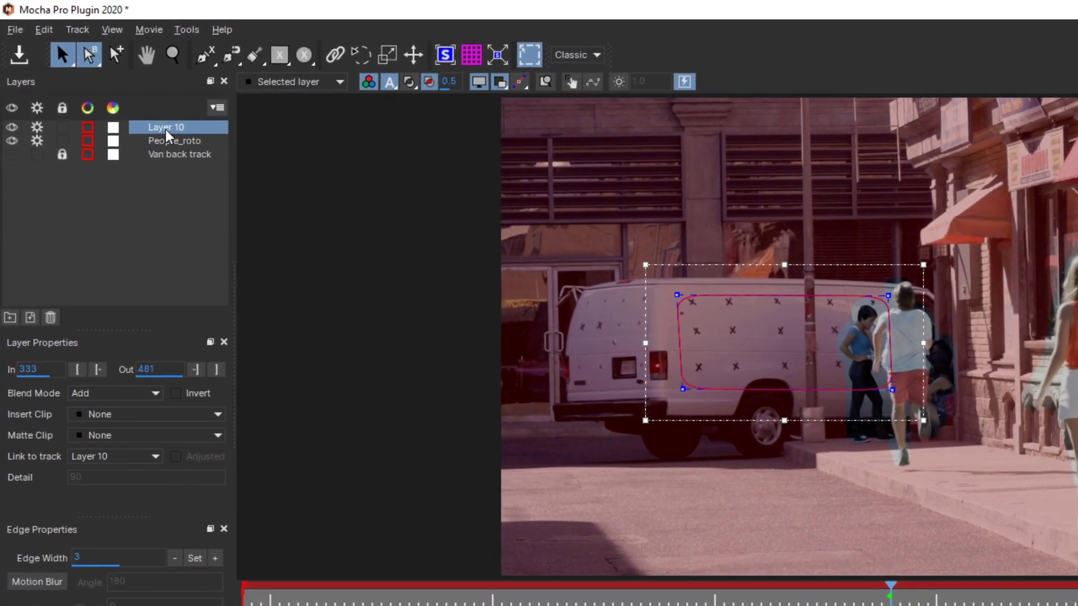
Step: Rename the new layer 'Van side track' and move it below People_roto
double_click(166, 129)
type("Van side track")
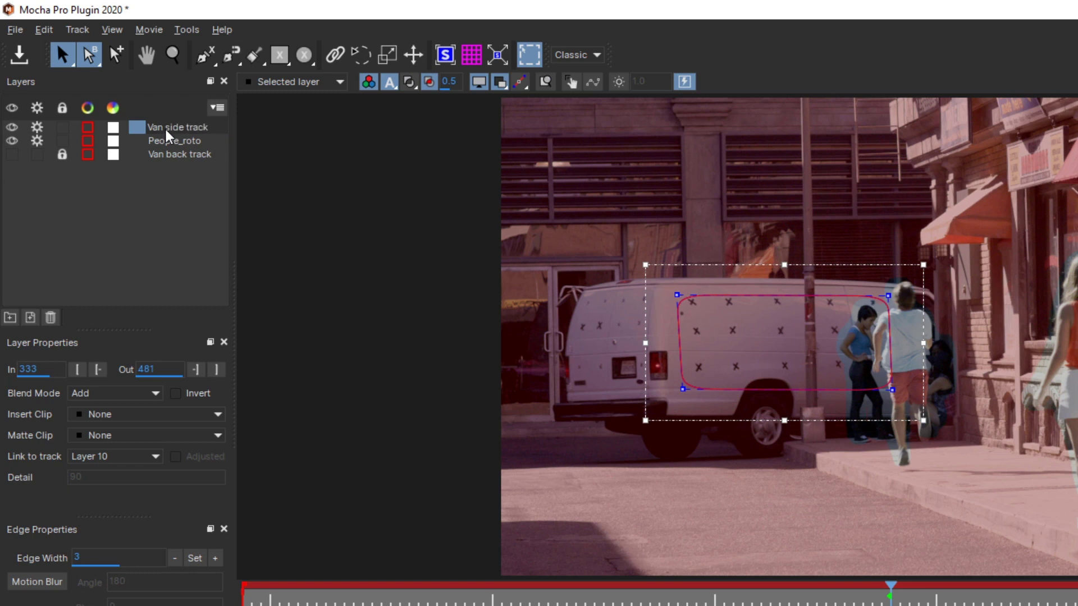
key("Return")
left_click_drag(166, 129, 176, 147)
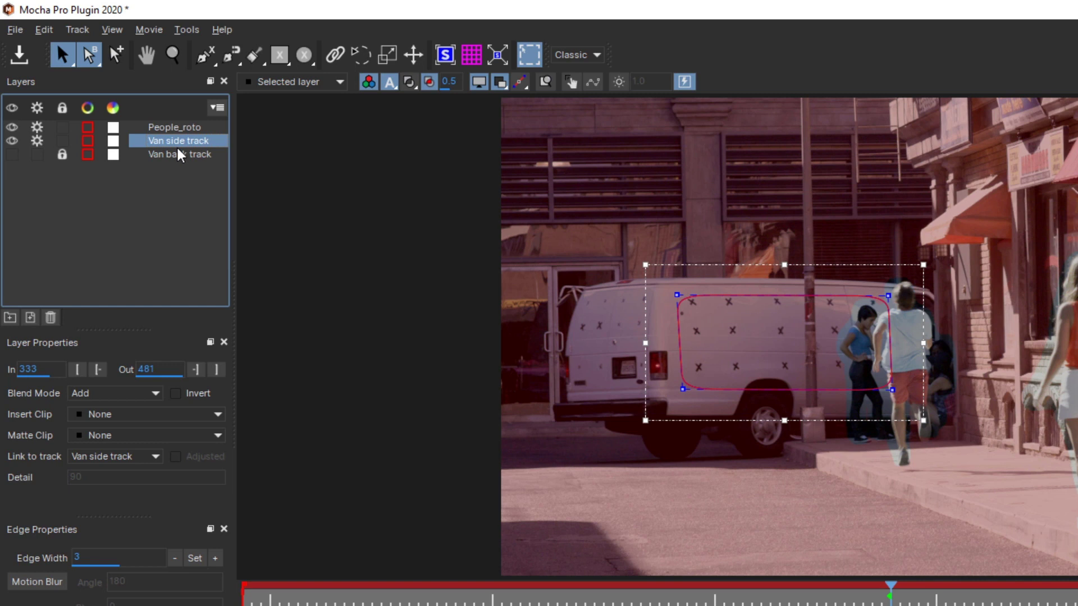
Step: Draw a closed X-spline outlining the lamp post from its top down to its base
left_click(205, 54)
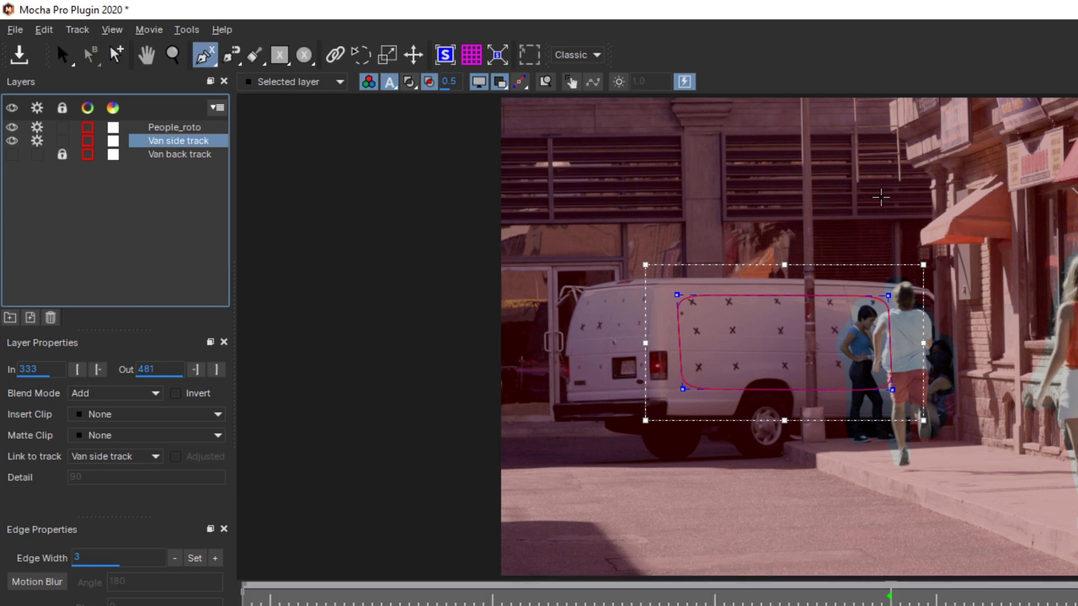
left_click_drag(899, 183, 868, 236)
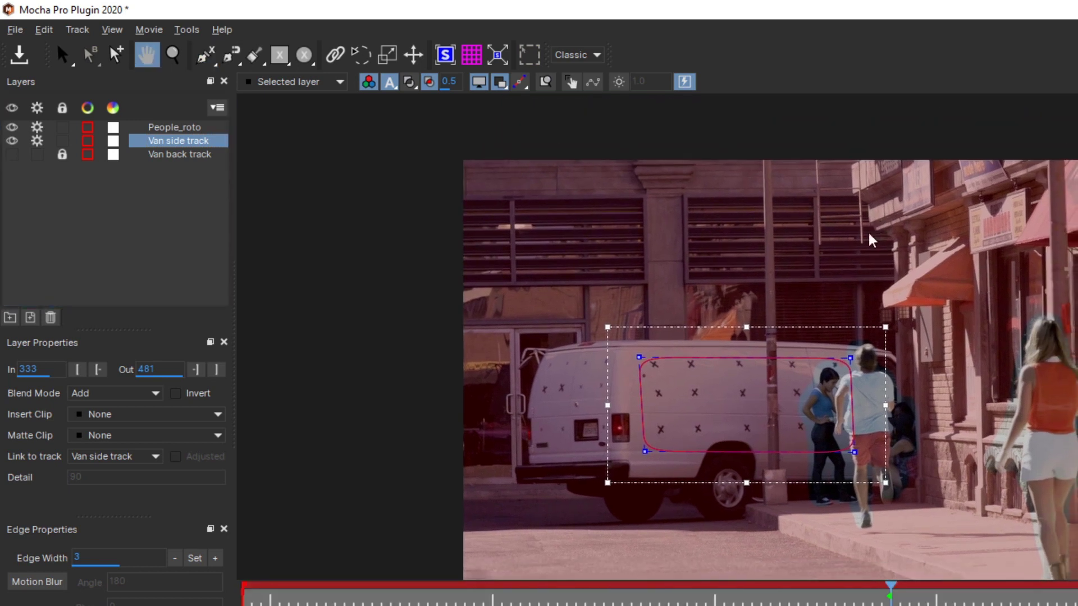
left_click(772, 149)
left_click(784, 466)
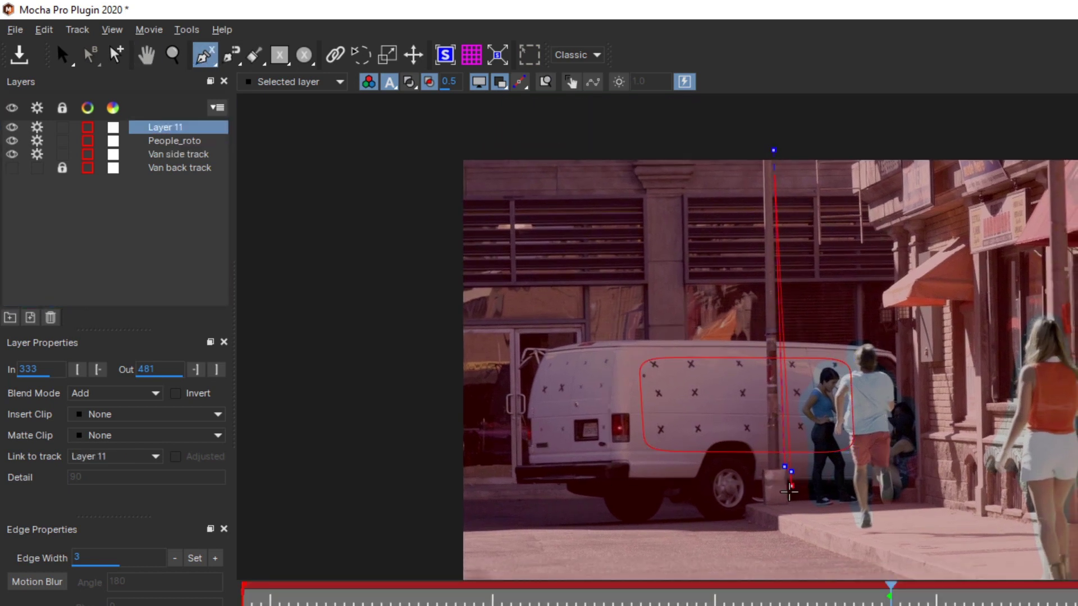
left_click(790, 512)
left_click(761, 512)
left_click(756, 470)
left_click(765, 465)
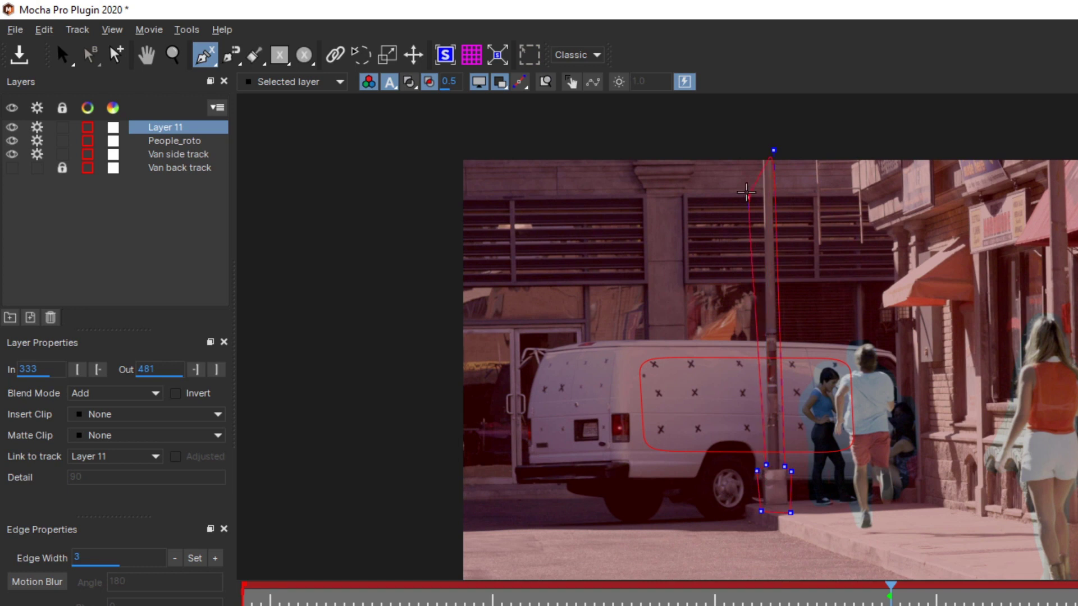
left_click(759, 148)
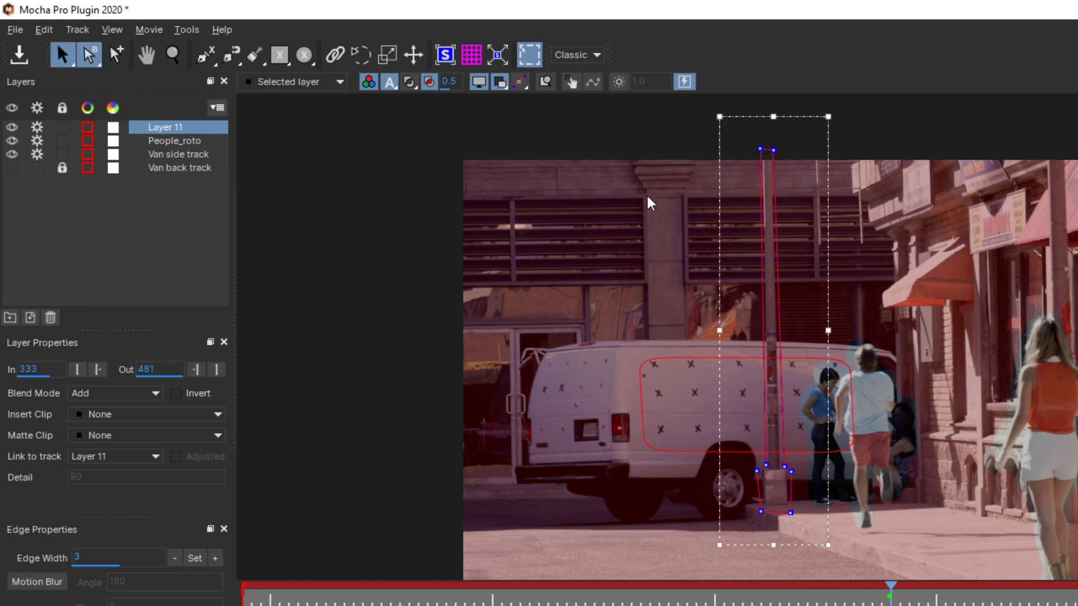
Step: Rename the new layer 'Lamp post'
double_click(169, 126)
type("Lamp post")
key("Return")
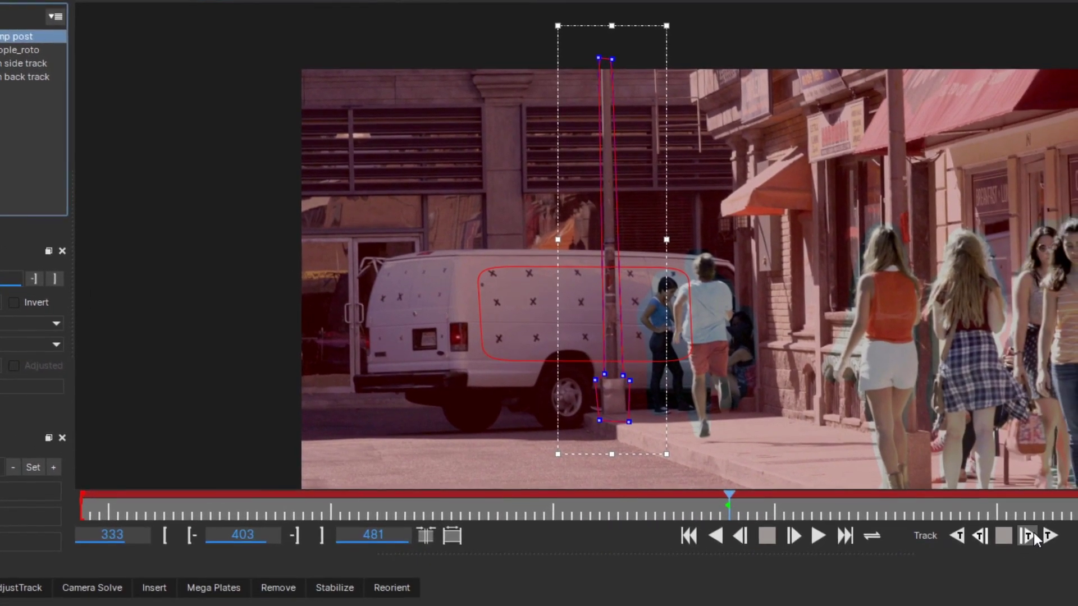
Step: Track the Lamp post shape forward to frame 441 and nudge its bottom-right point onto the post
left_click(1049, 548)
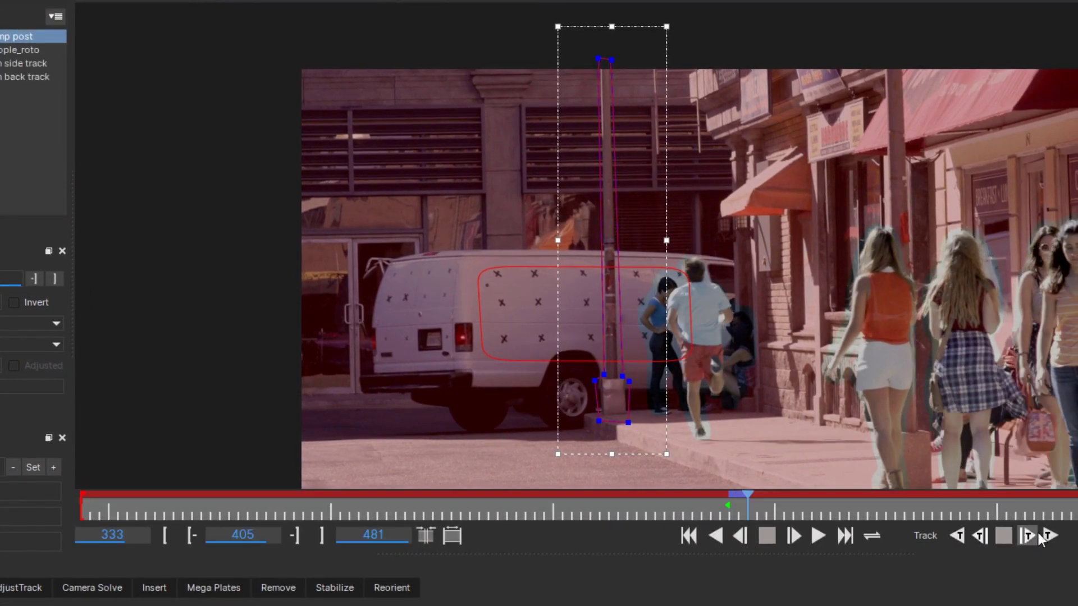
left_click(1050, 536)
left_click(1050, 536)
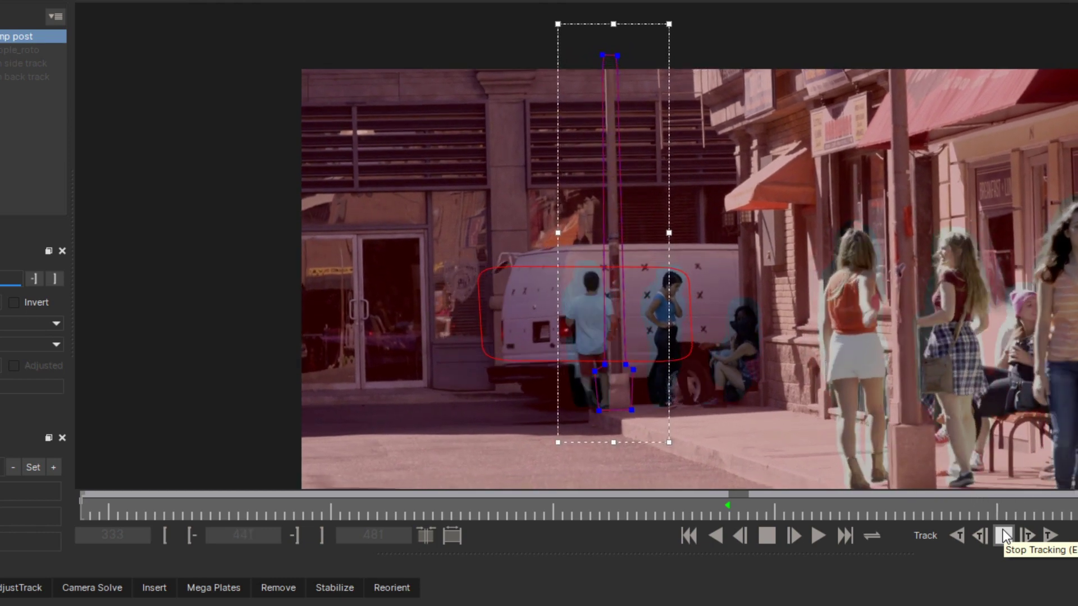
left_click(1004, 535)
left_click_drag(632, 410, 637, 410)
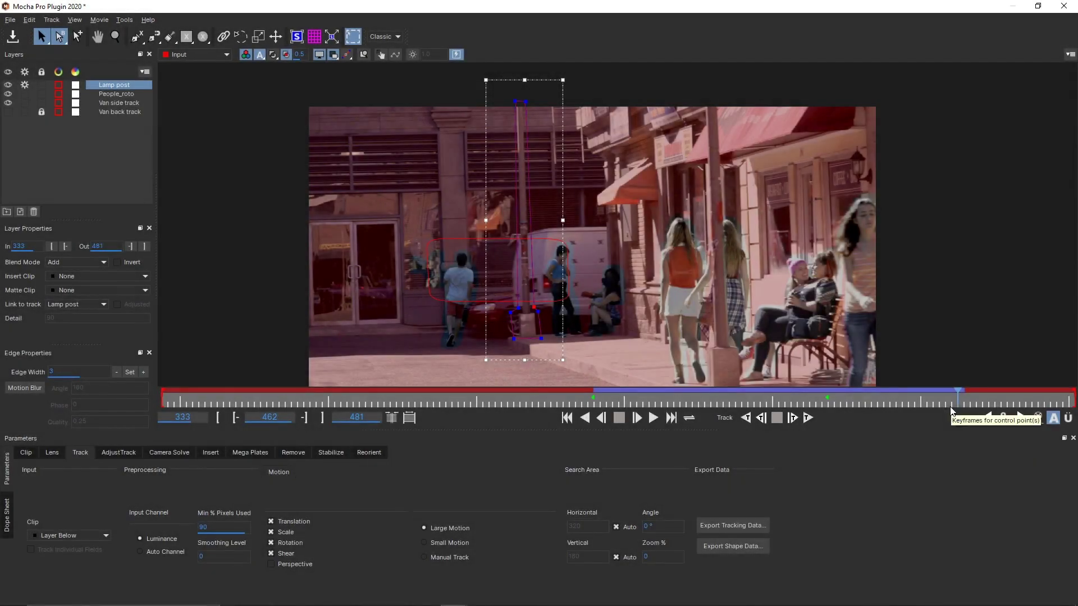
Step: Track Lamp post backward from frame 403 to 385, disable its tracking, and select Van side track
left_click(594, 402)
left_click(759, 419)
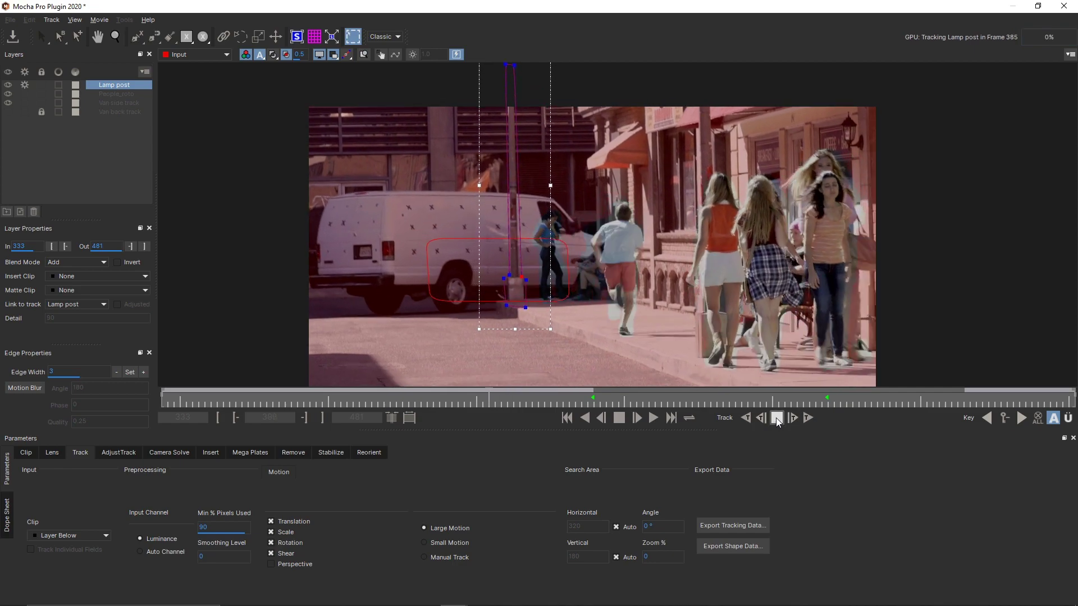
left_click(776, 417)
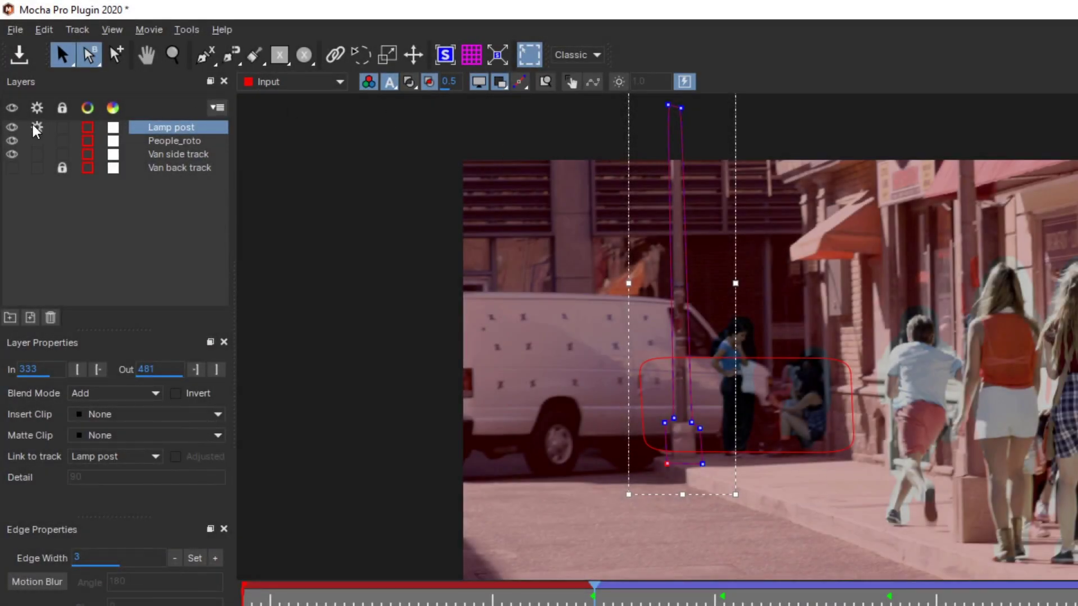
left_click(35, 128)
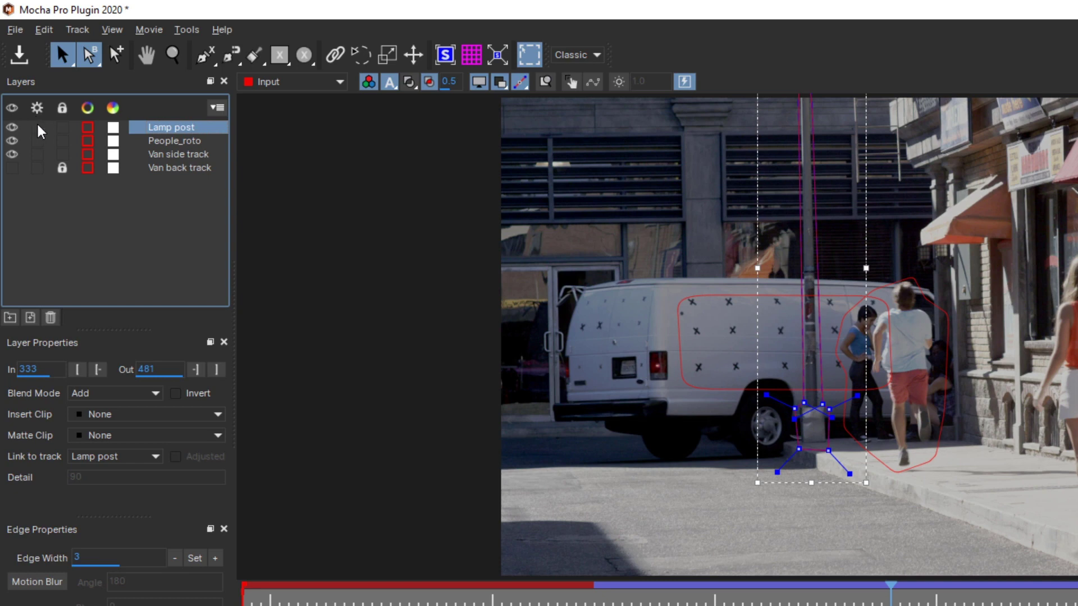
left_click(170, 154)
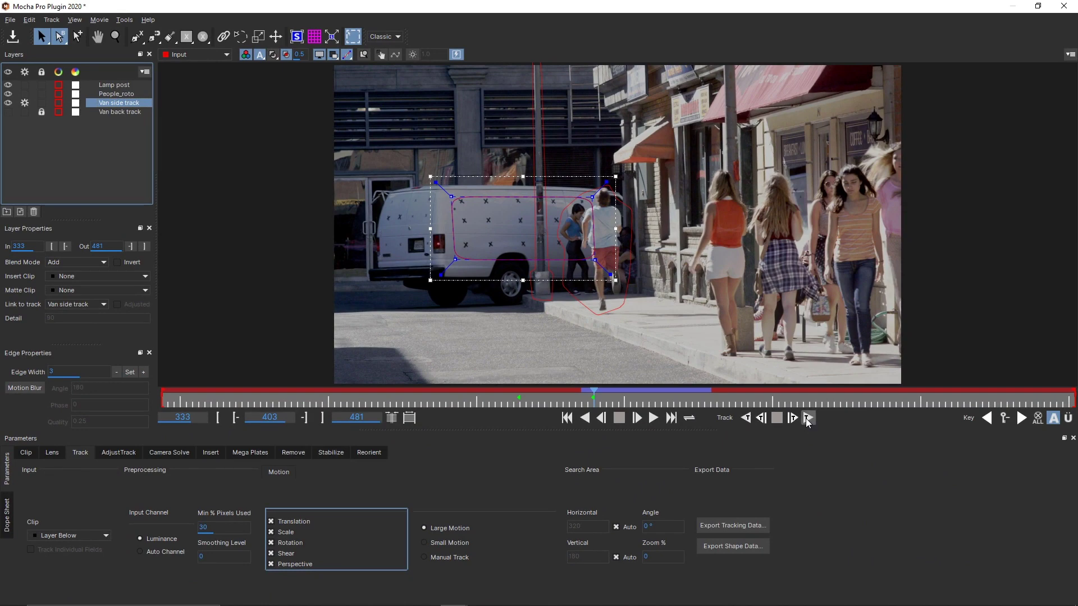
Step: Track the Van side track shape forward from frame 403 with Perspective enabled
left_click(806, 420)
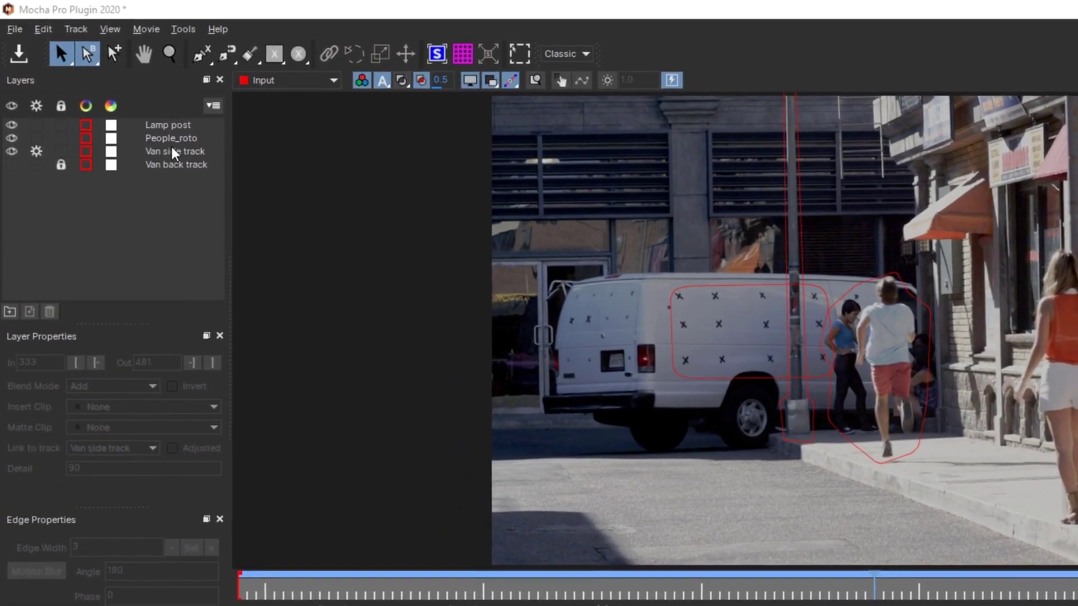
Step: Show the Van side track planar surface and fit it with Tools > Align surface
left_click(172, 150)
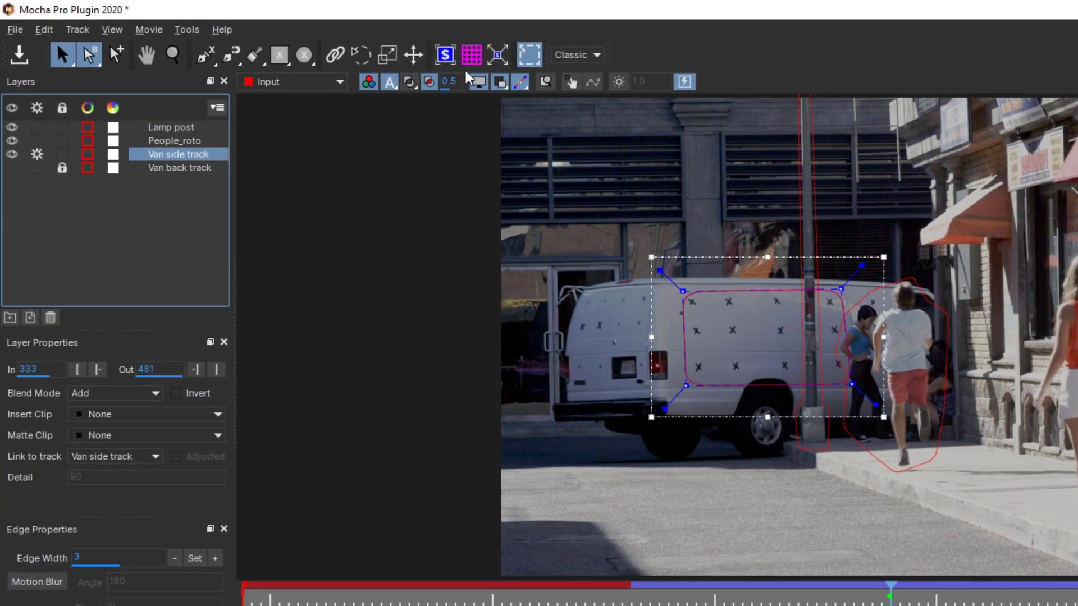
left_click(450, 59)
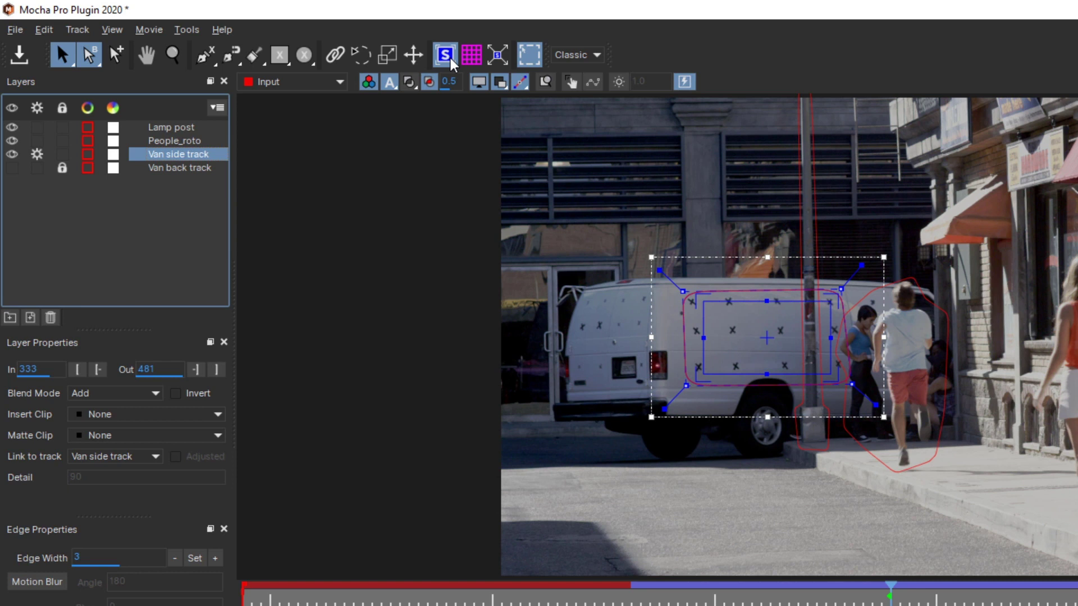
left_click(197, 31)
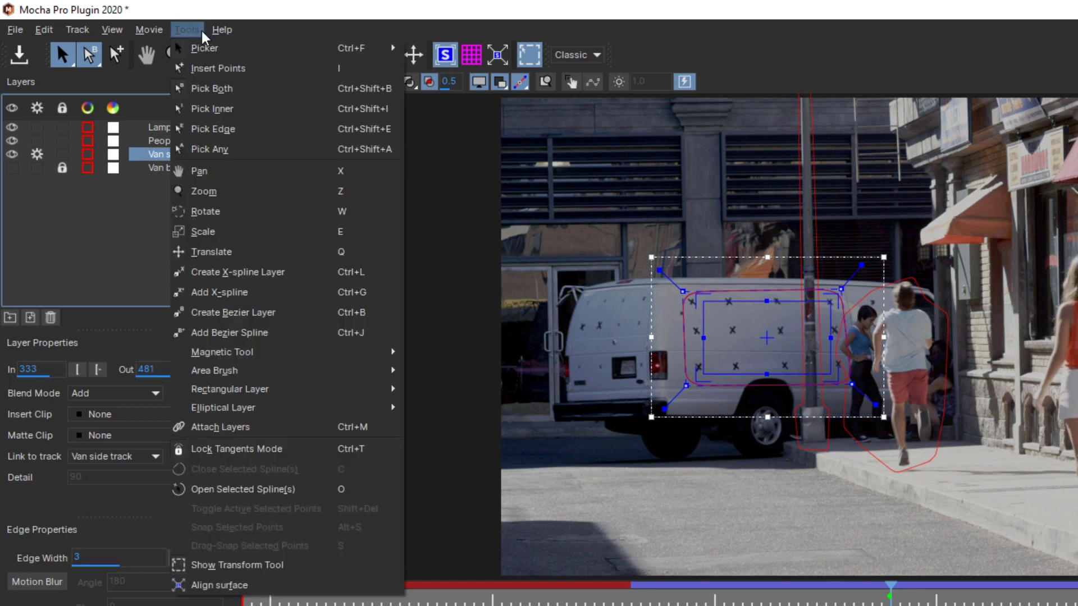
left_click(312, 584)
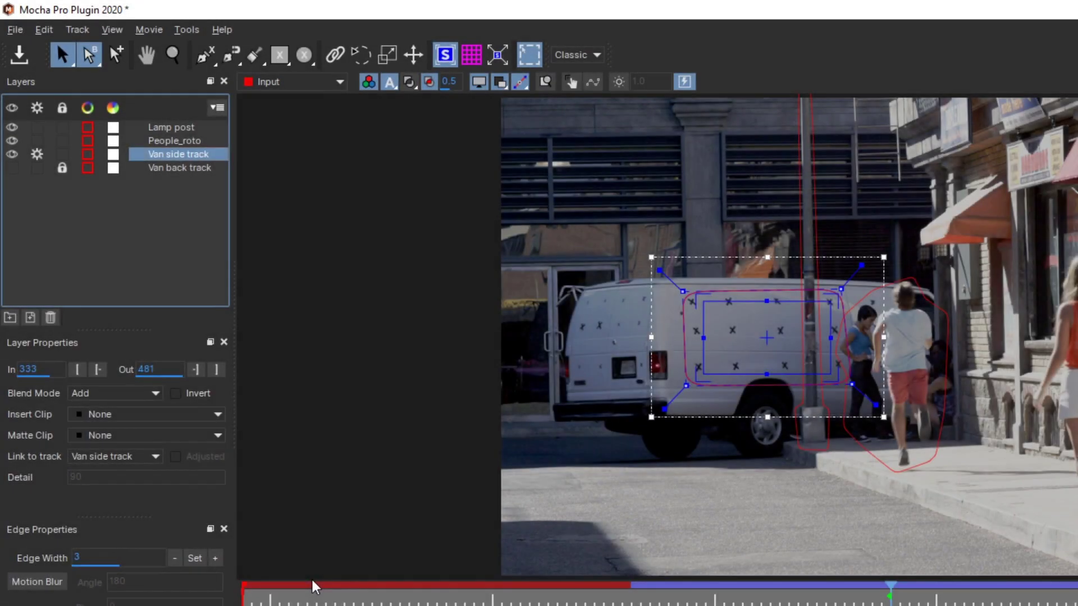
Step: Zoom in on the van side and pin the surface's top-left corner onto the X mark using magnification
key("z")
left_click_drag(750, 391, 946, 3)
key("x")
left_click_drag(739, 344, 859, 385)
key("z")
left_click(859, 383)
key("s")
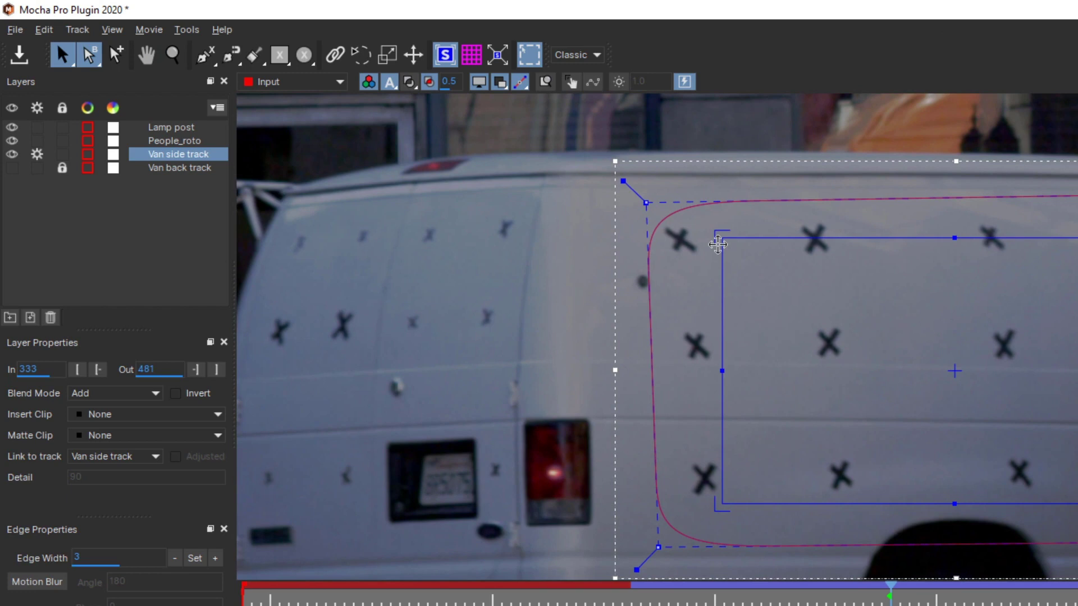
left_click_drag(717, 244, 682, 240)
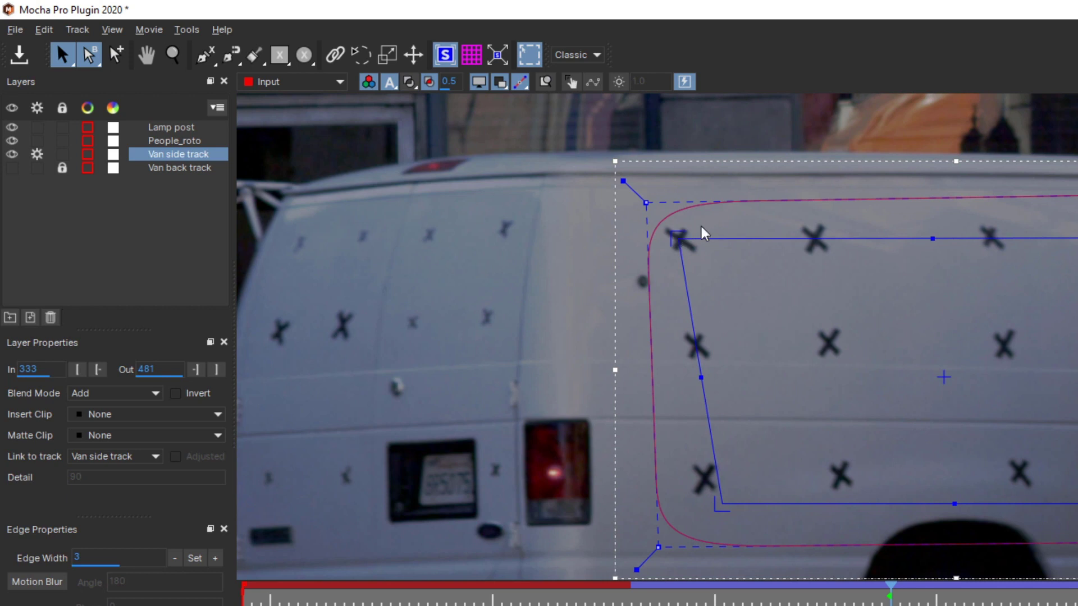
left_click(544, 85)
left_click_drag(679, 239, 685, 247)
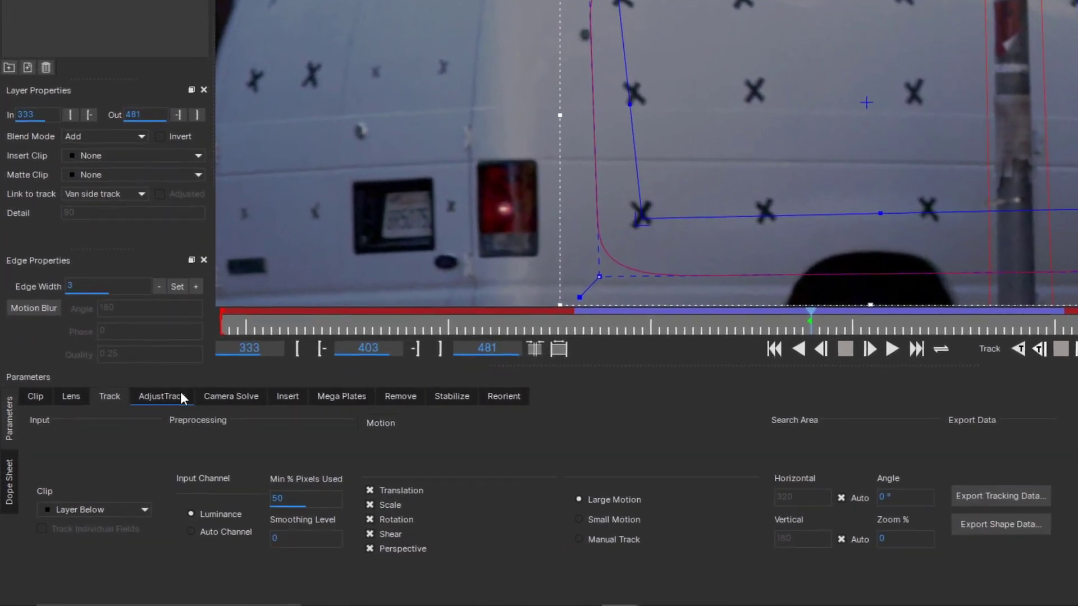
Step: In AdjustTrack, Set Master All, go to frame 377, and select the top-left reference point
left_click(180, 393)
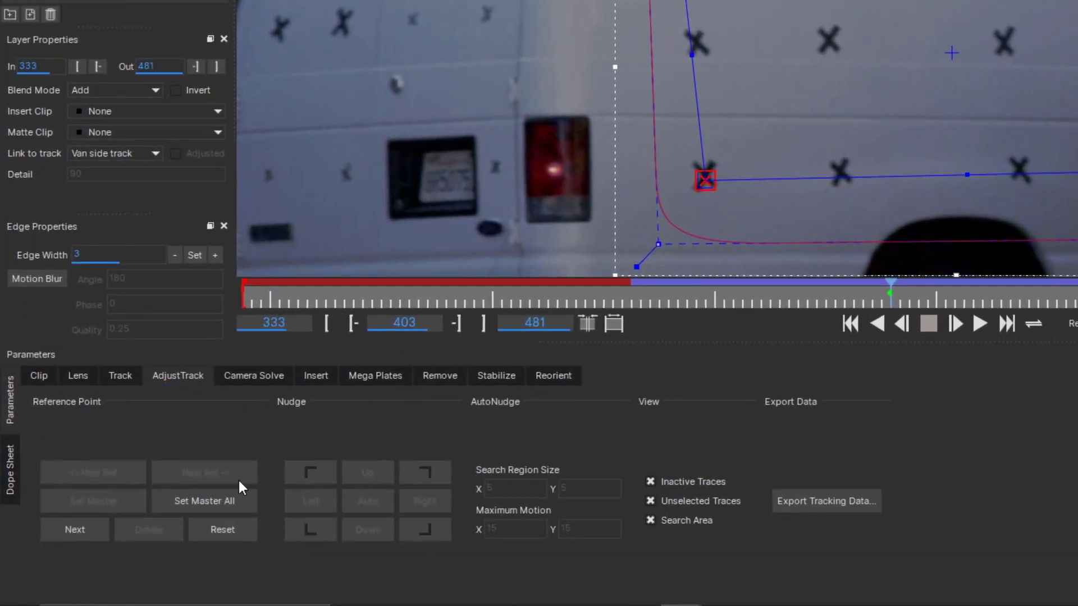
left_click(237, 500)
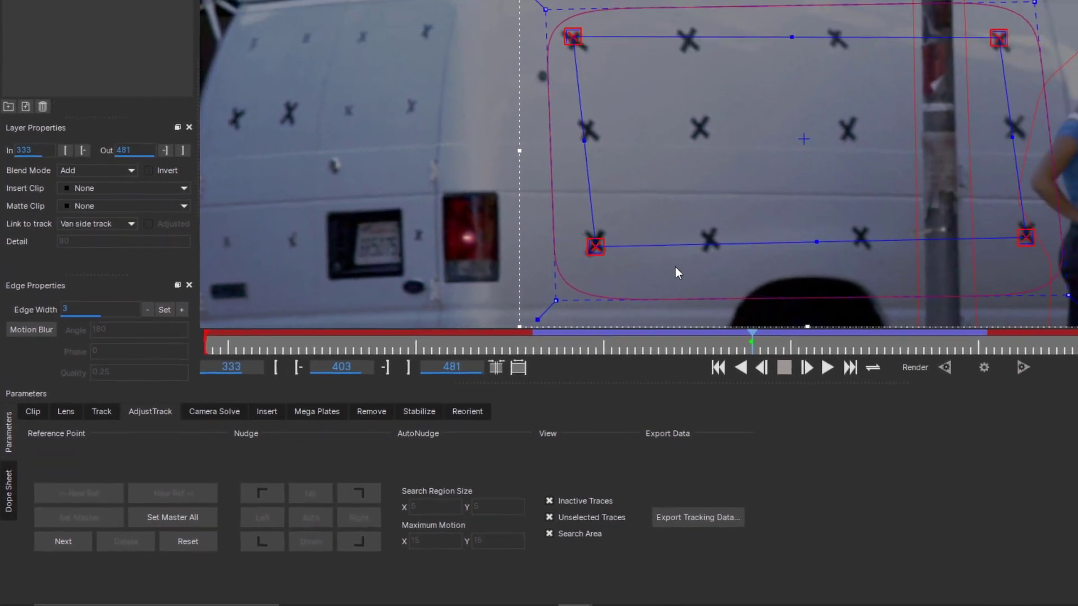
left_click(728, 351)
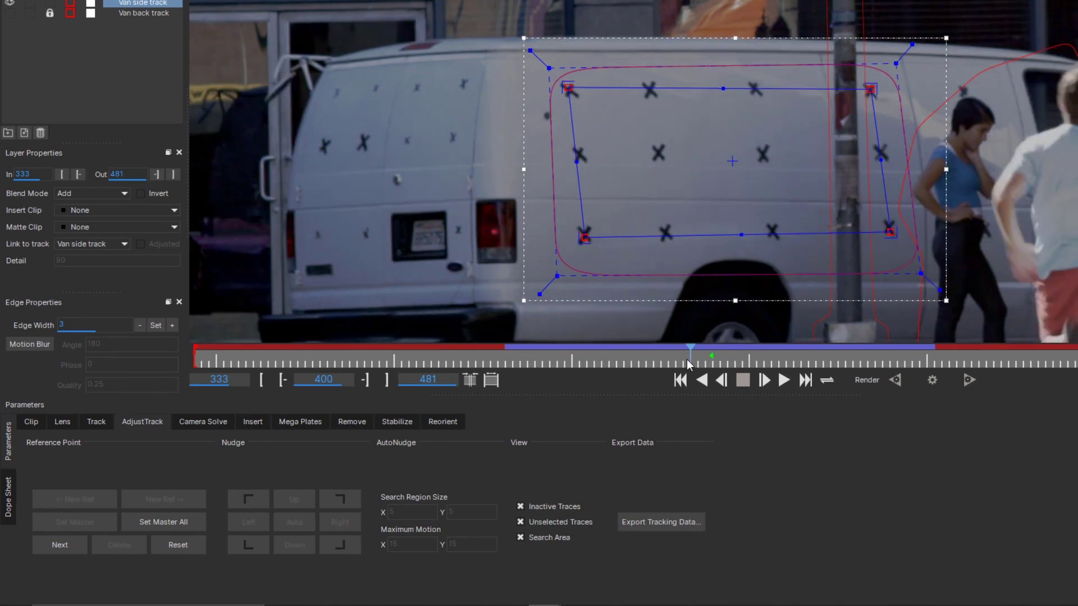
left_click_drag(689, 364, 515, 372)
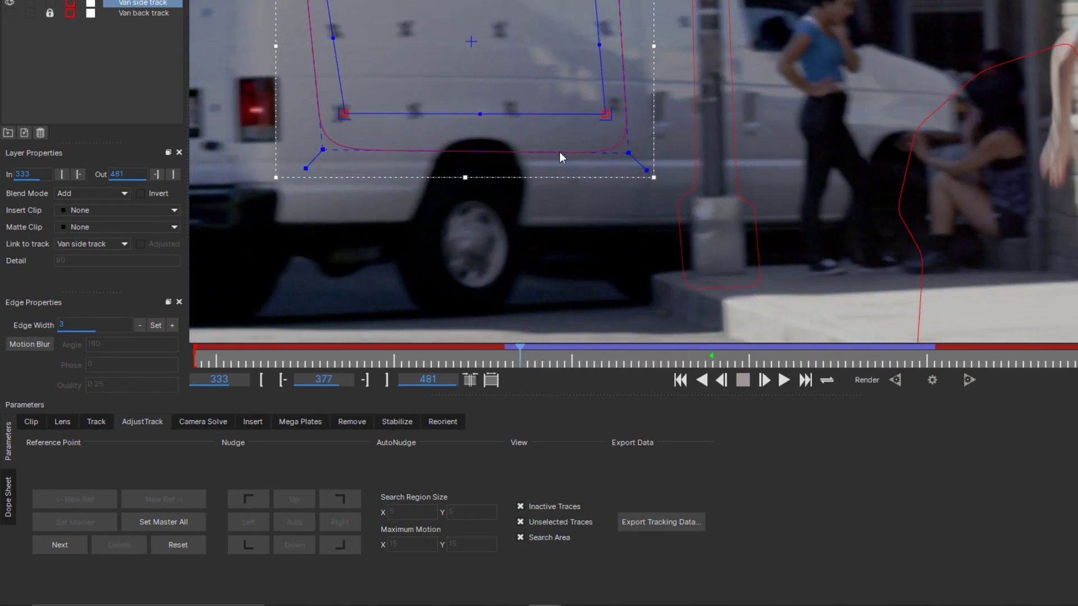
left_click_drag(519, 104, 554, 248)
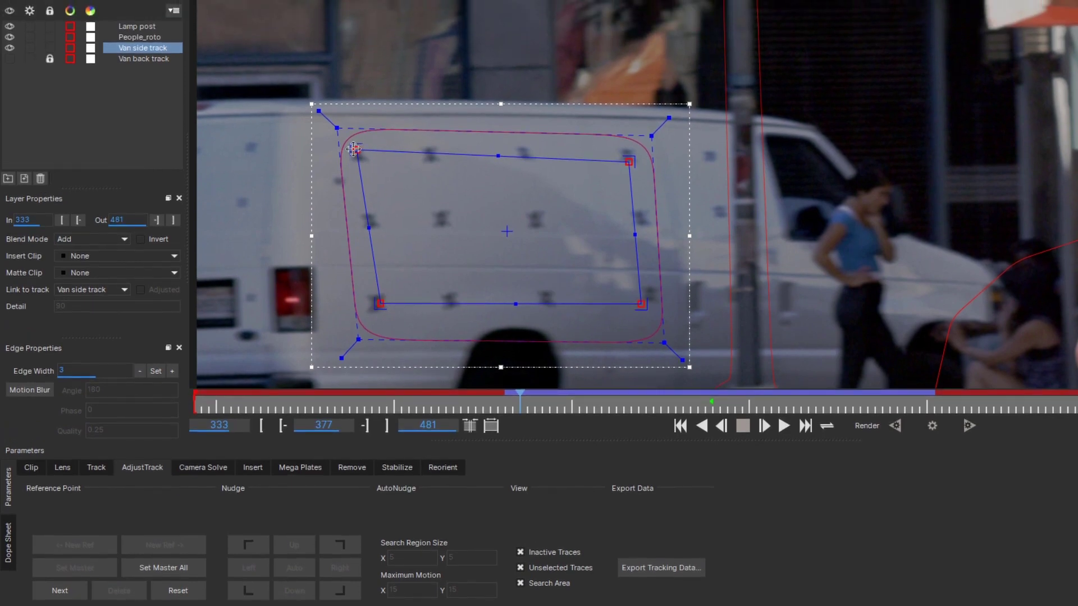
left_click(354, 149)
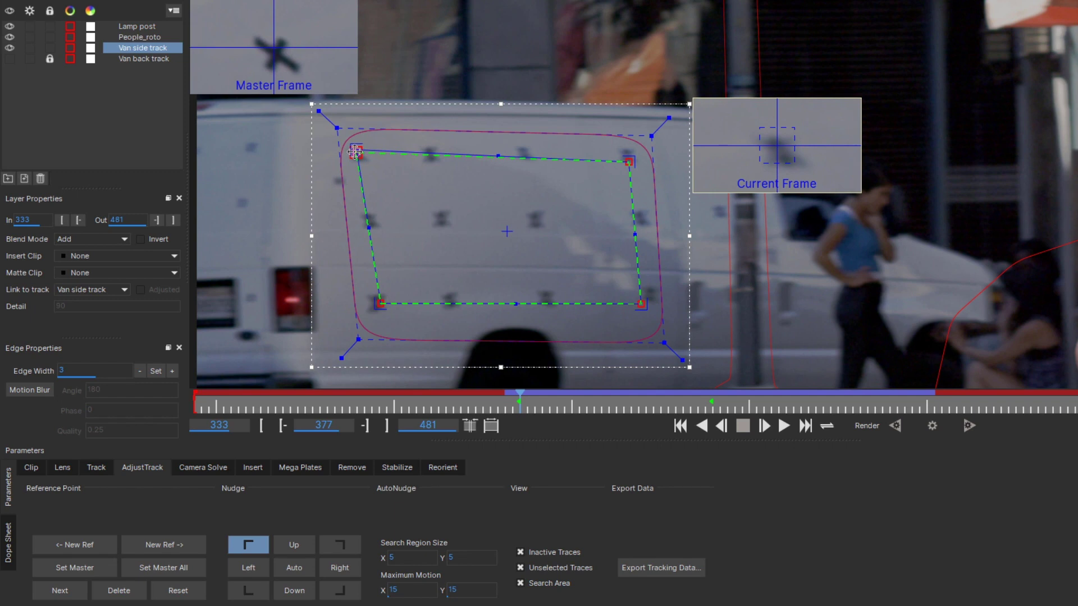
Step: Auto-nudge the top-left corner at frame 377 to match master, with a one-pixel up/down check
left_click(354, 150)
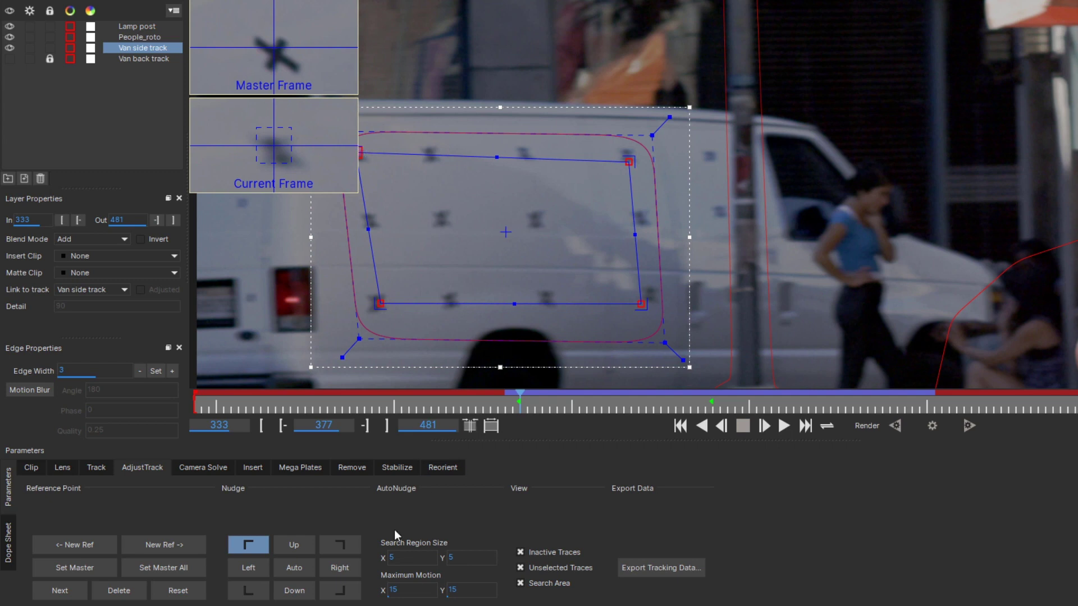
left_click(312, 567)
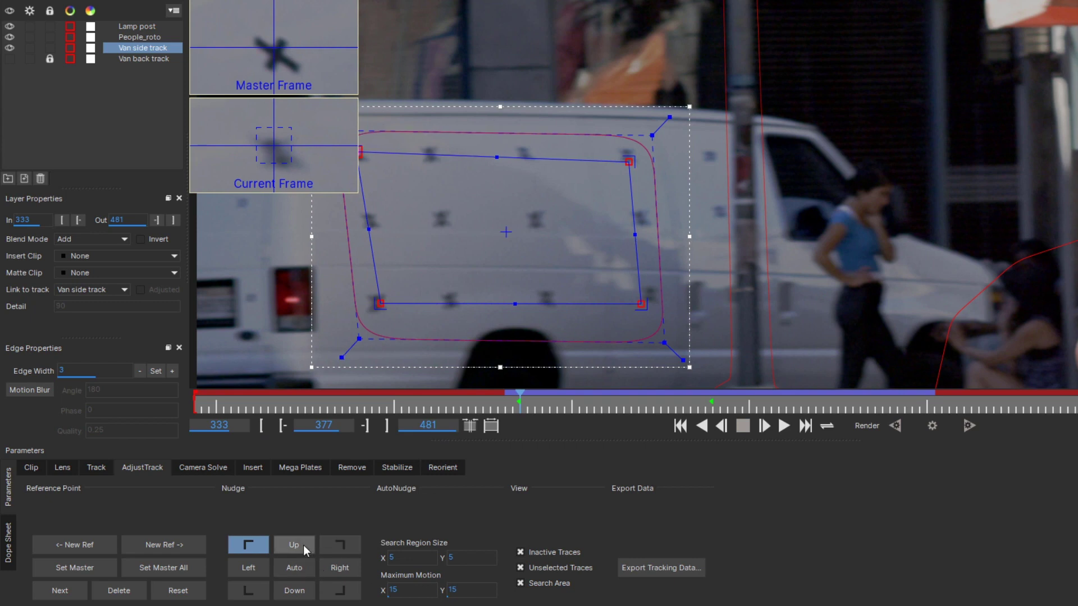
left_click(303, 544)
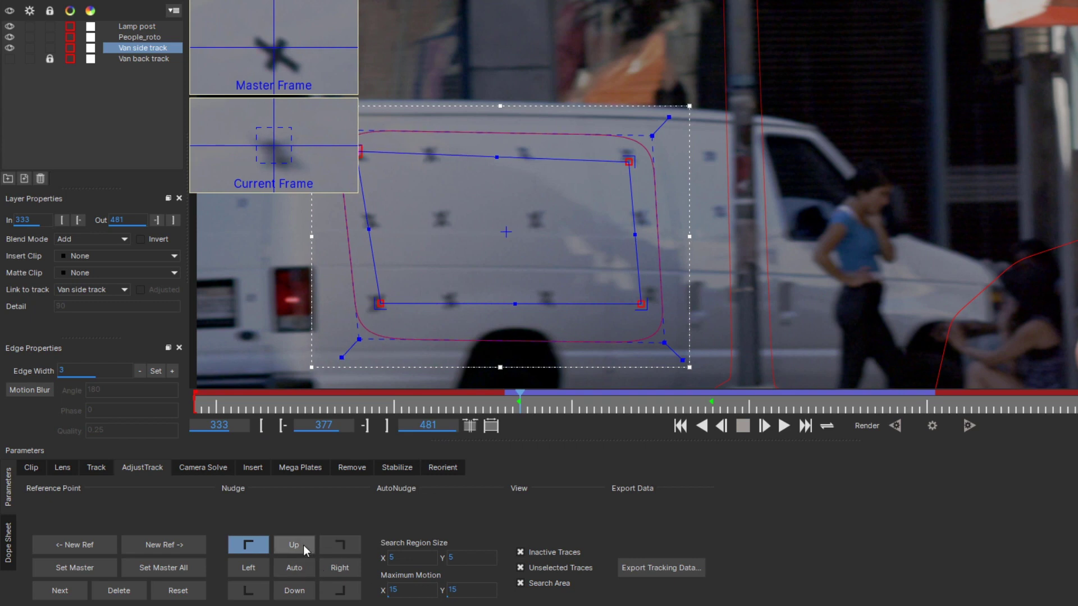
left_click(302, 597)
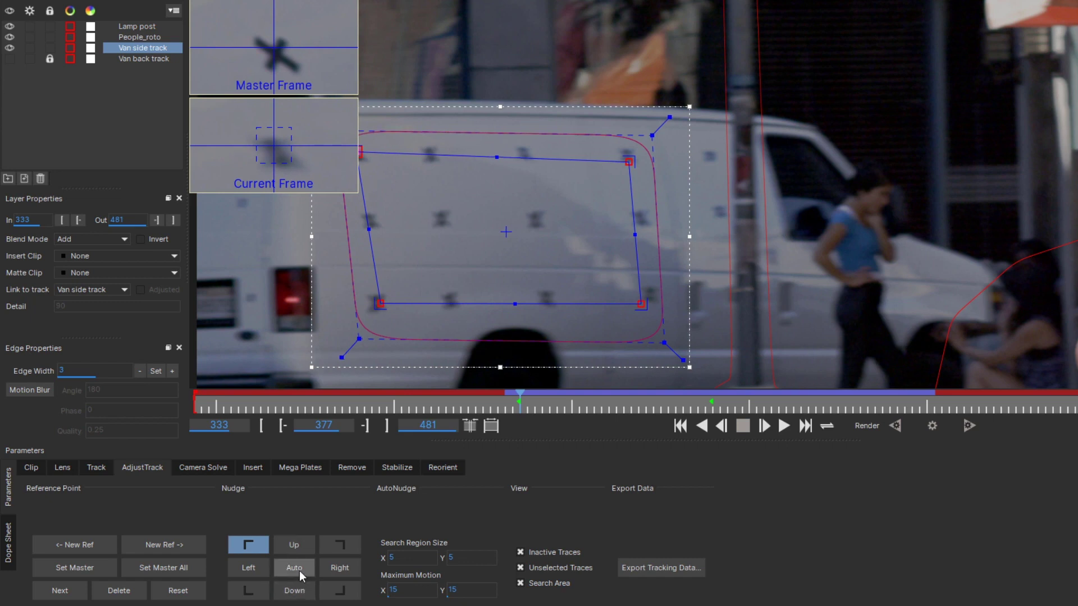
Step: Auto-nudge the top-right and bottom-right corners into place, then advance to frame 414
left_click(345, 542)
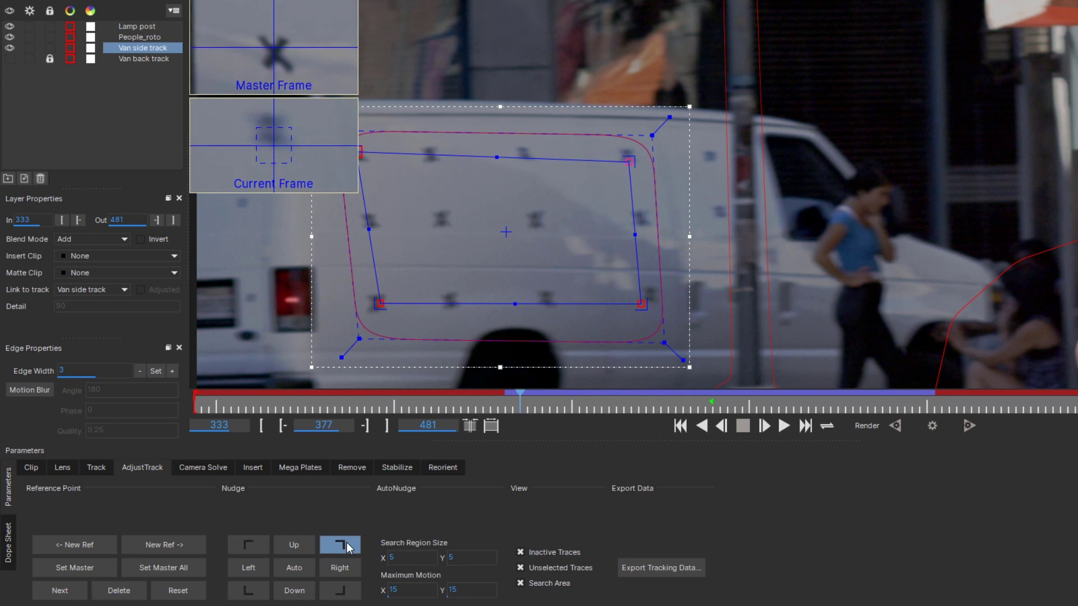
left_click(294, 567)
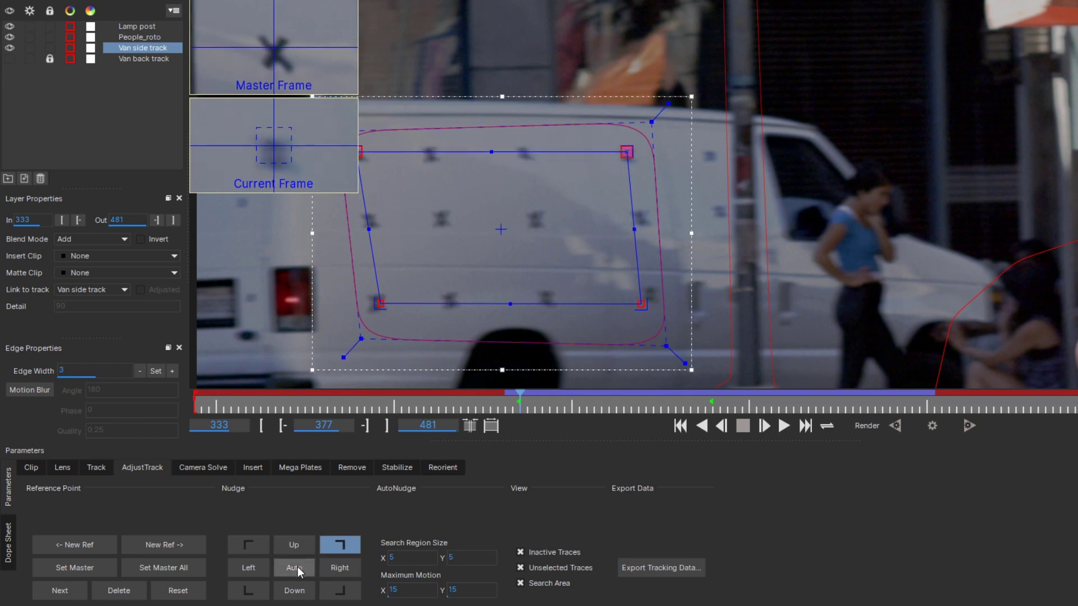
left_click(339, 589)
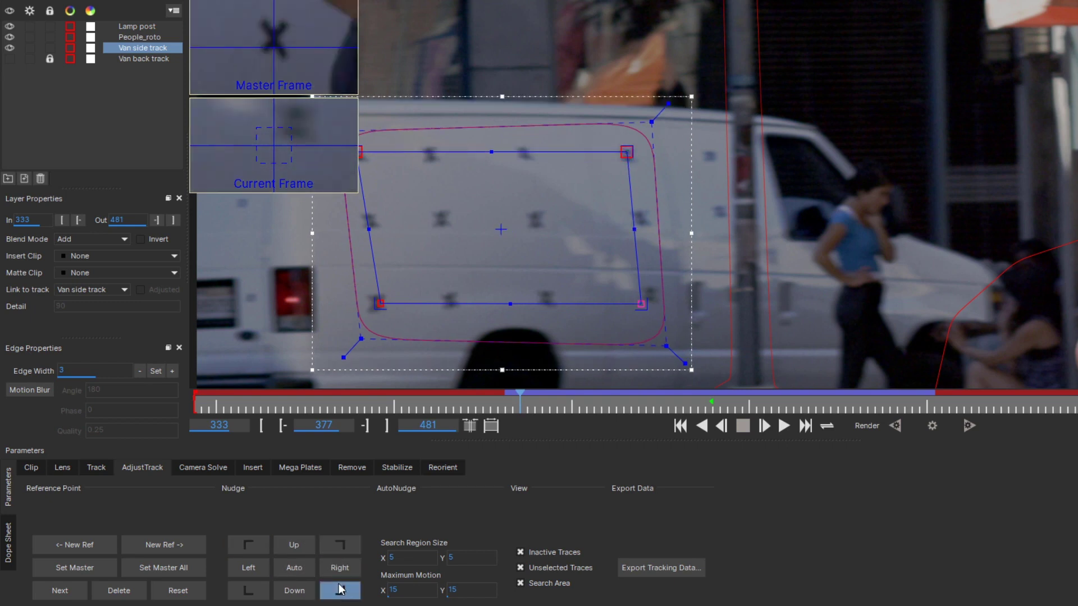
left_click(294, 567)
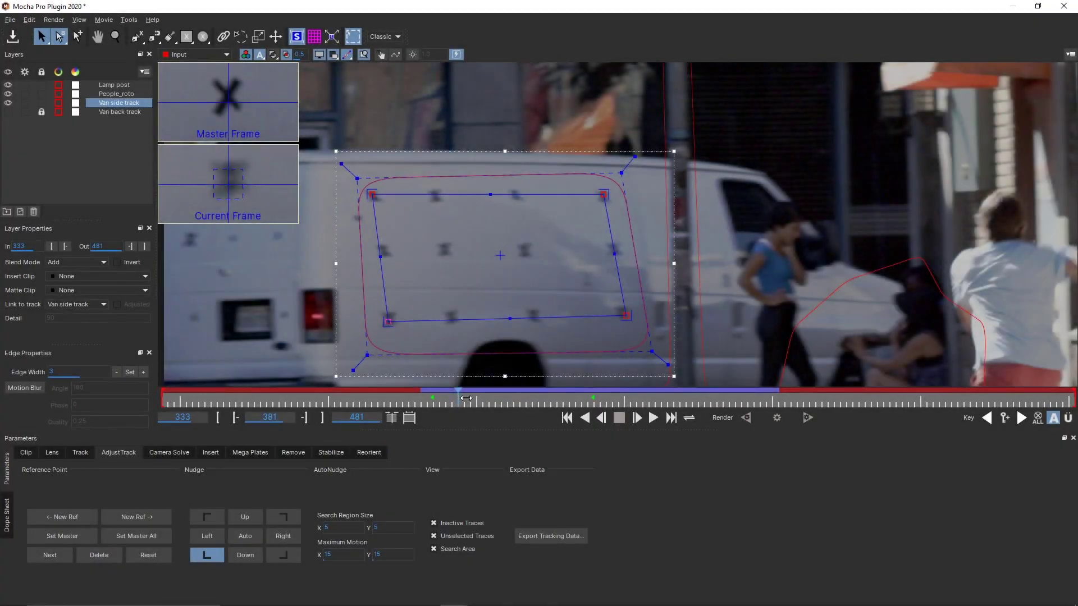
left_click_drag(457, 398, 687, 404)
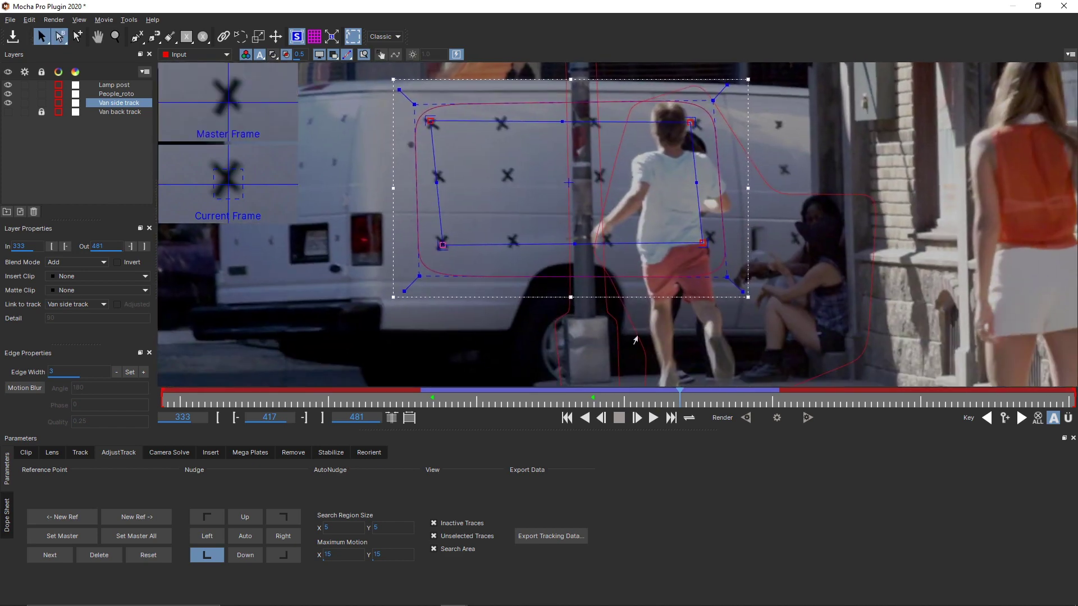
Step: Review the adjusted van track from frame 418 onward, then close Mocha and save the project
left_click(686, 404)
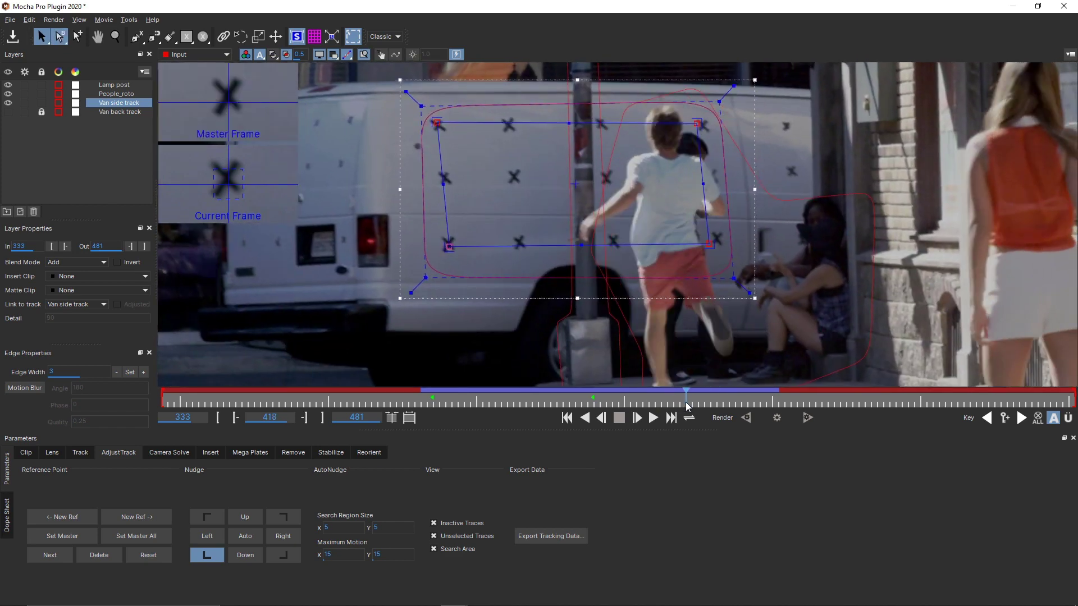
left_click(690, 404)
left_click(717, 247)
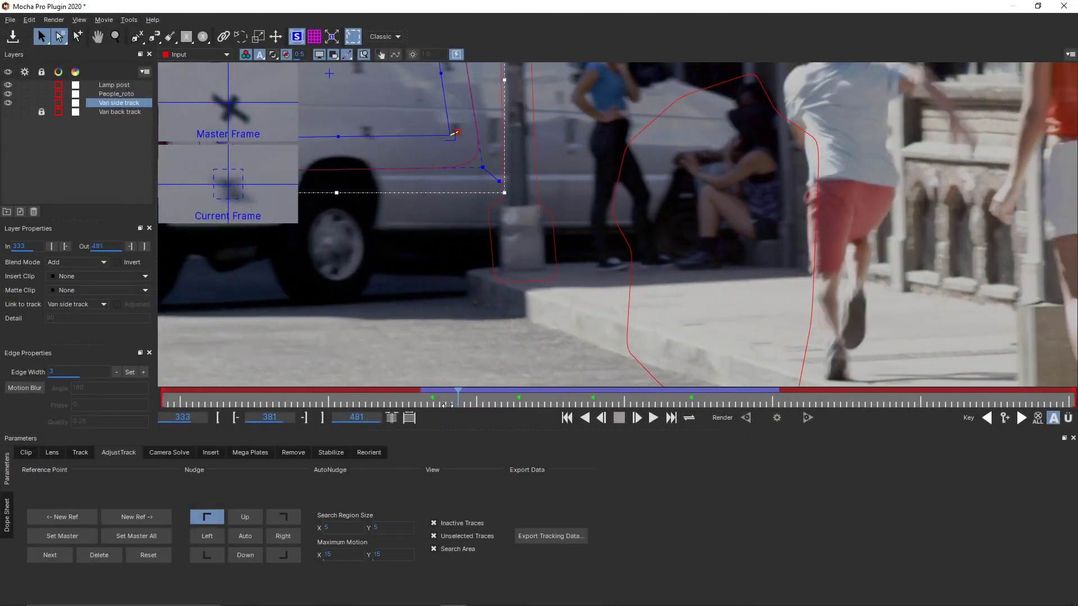
left_click_drag(447, 405, 579, 417)
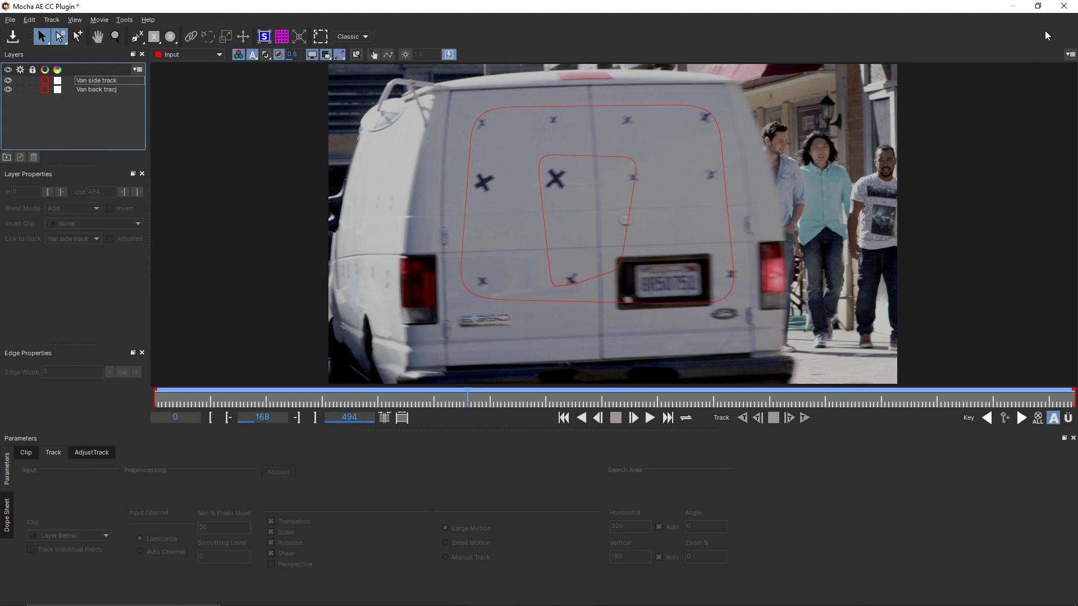
left_click(1063, 9)
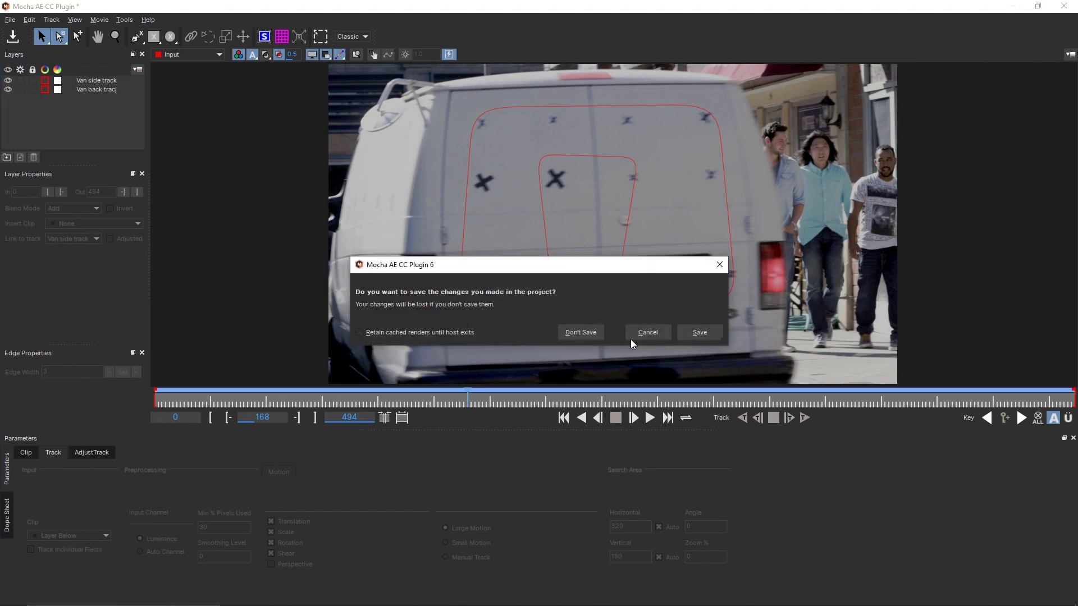
left_click(705, 331)
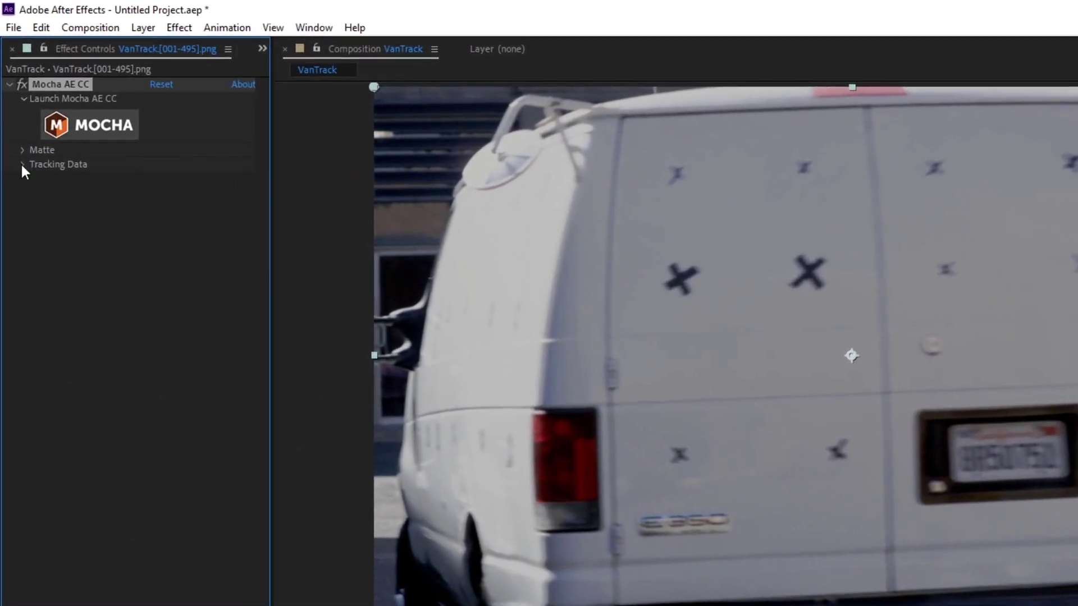
Step: Load the Van back track into the Mocha AE CC Tracking Data so Top Left reads 651.9,195.5
left_click(22, 165)
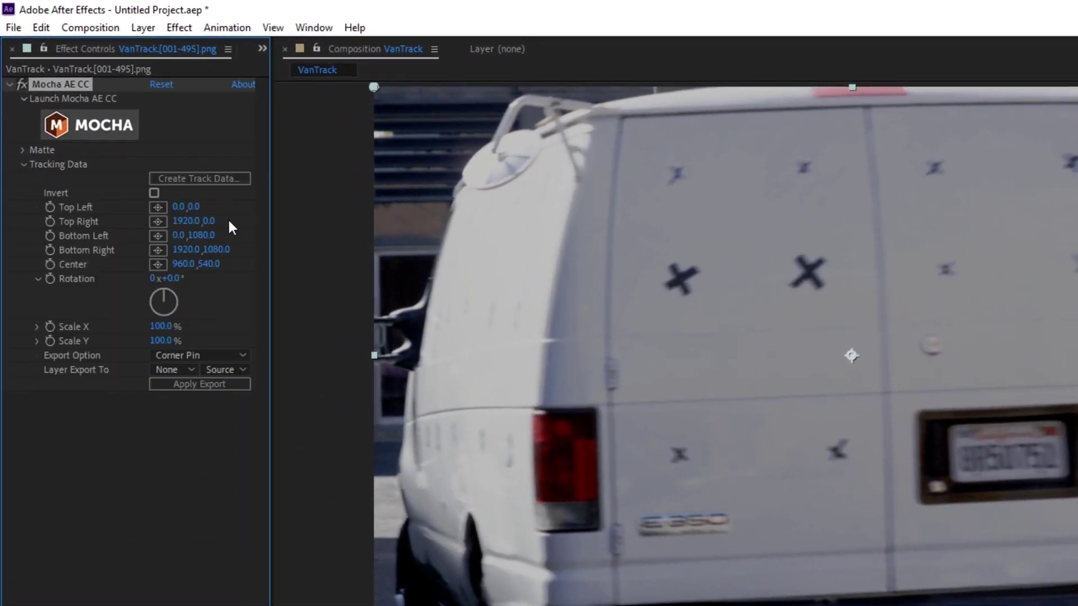
left_click(217, 180)
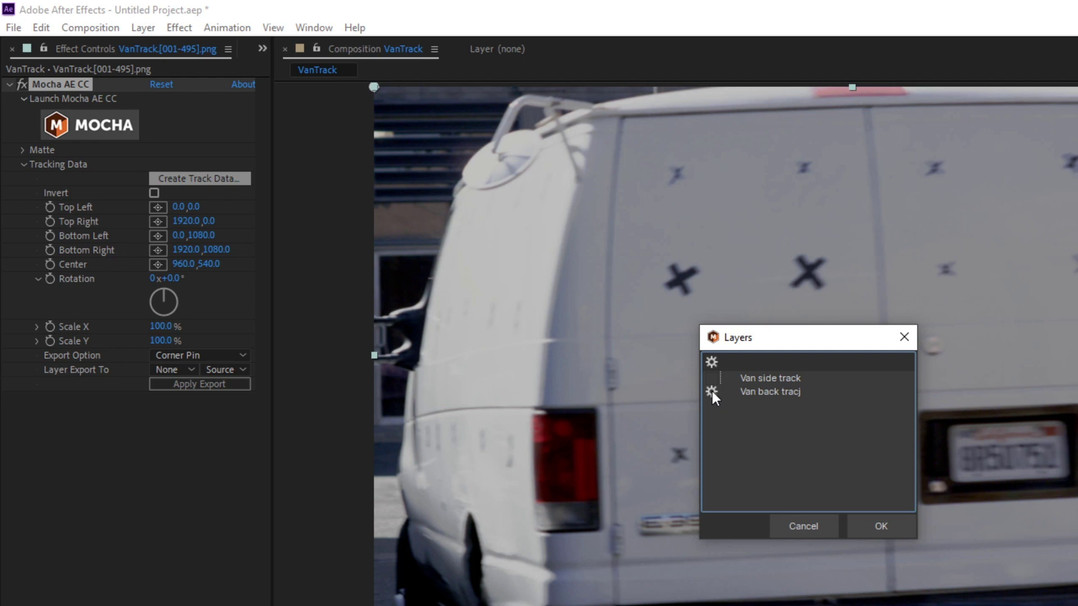
left_click(892, 521)
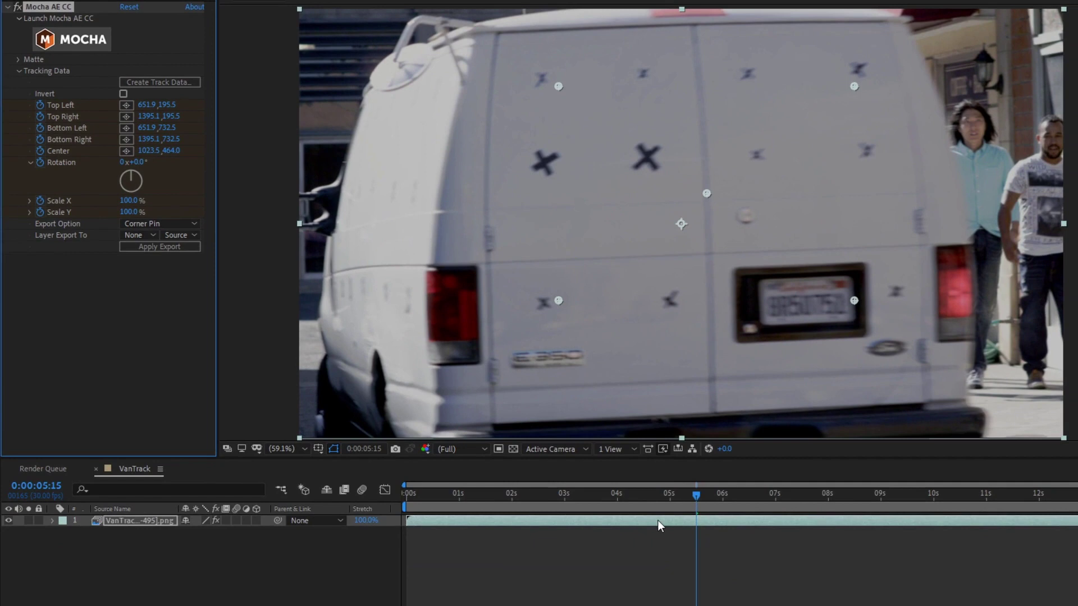
left_click(657, 519)
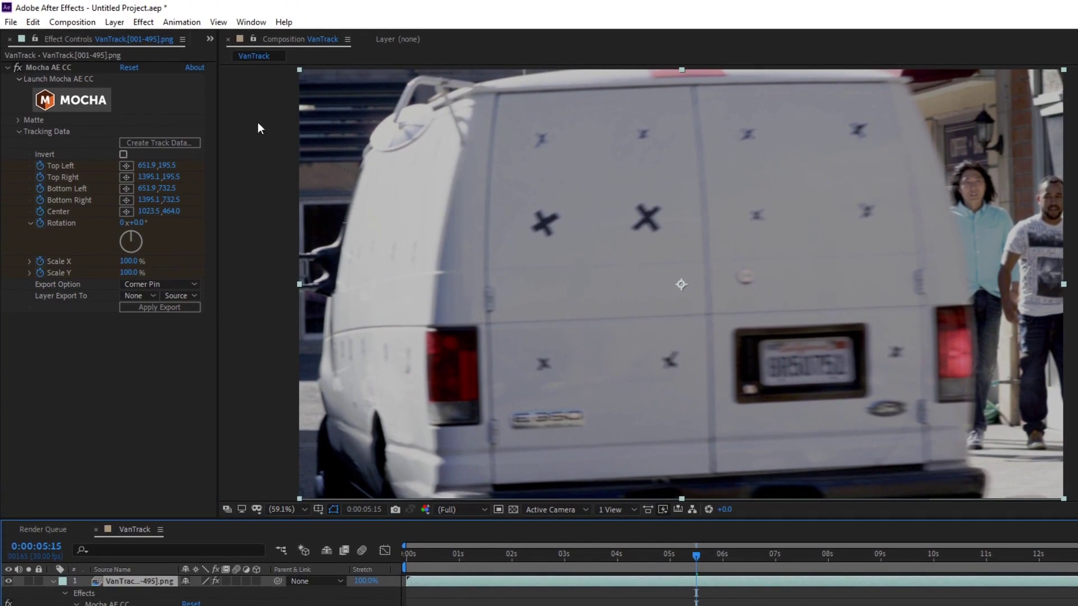
Step: Create a new white solid layer, White Solid 1
left_click(172, 23)
mouse_move(114, 22)
mouse_move(185, 35)
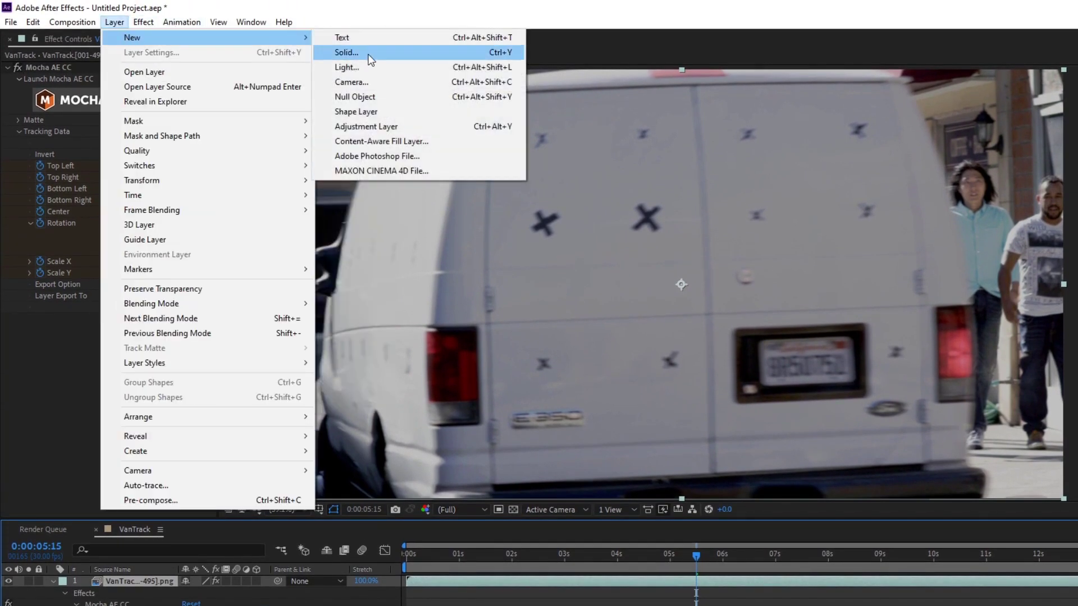
left_click(368, 53)
left_click(224, 273)
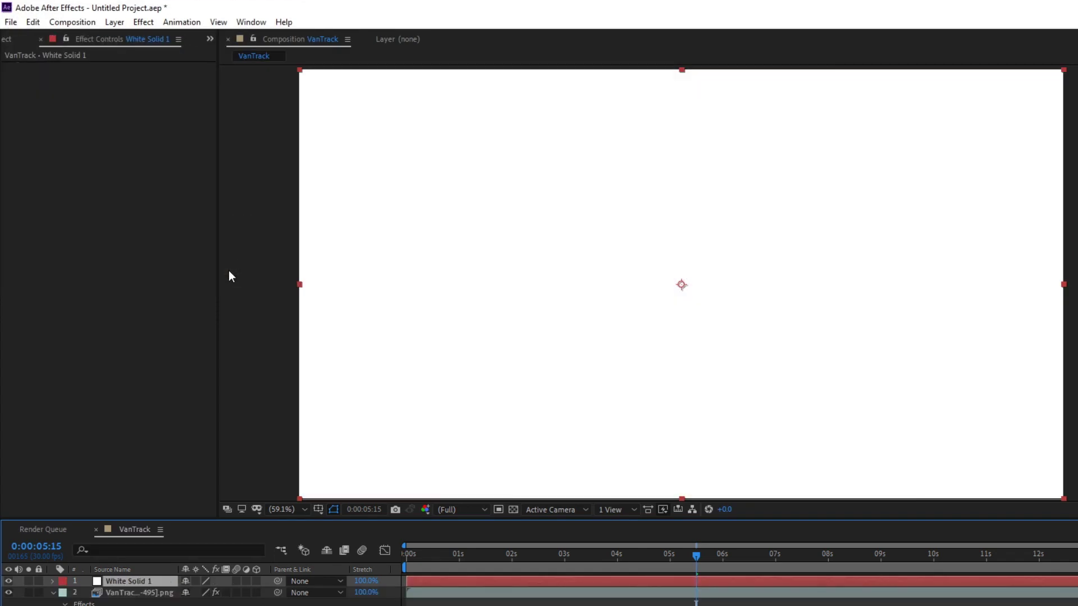
Step: Export the VanTrack corner-pin data to White Solid 1 and scrub to check it follows the van
left_click(138, 593)
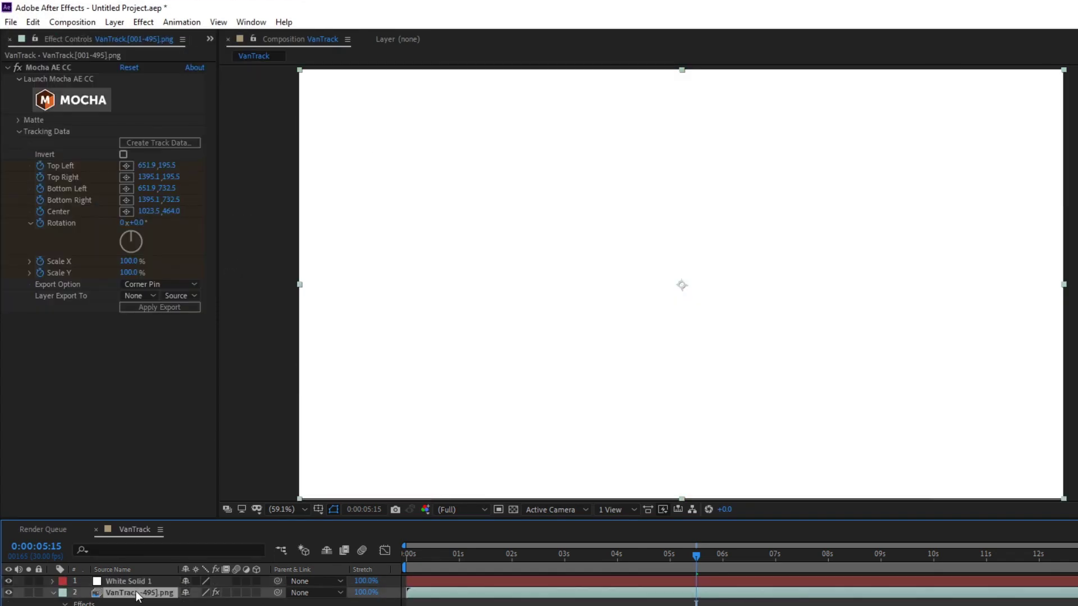
left_click(140, 295)
left_click(157, 331)
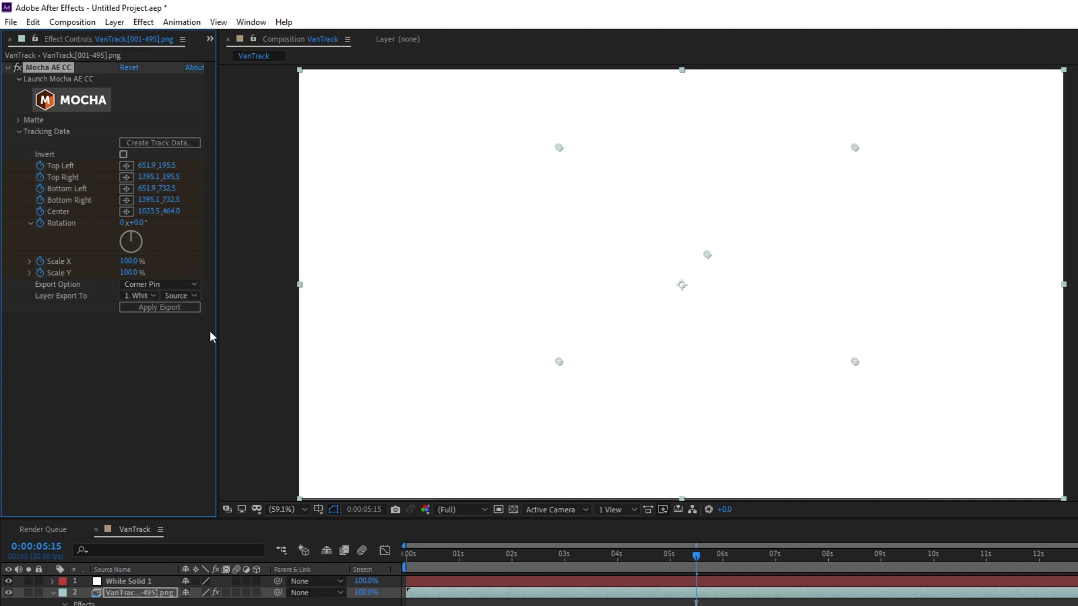
left_click(185, 307)
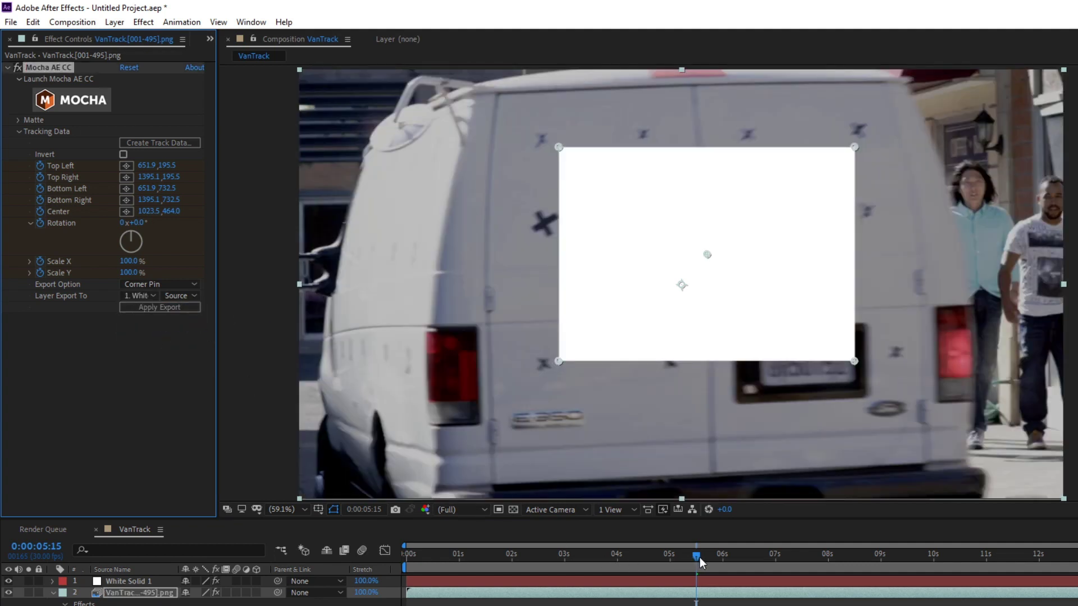
mouse_move(700, 558)
left_mouse_down()
mouse_move(755, 568)
mouse_move(681, 562)
mouse_move(709, 569)
left_mouse_up()
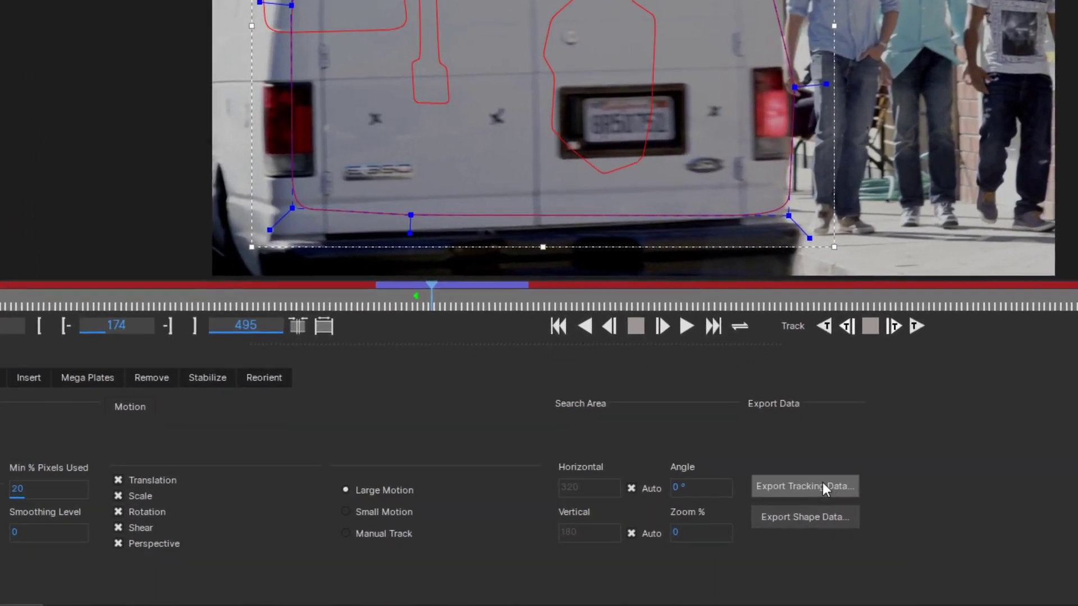
Step: Export the Van back track as Nuke Corner Pin (*.nk) data and copy it to the clipboard
left_click(823, 484)
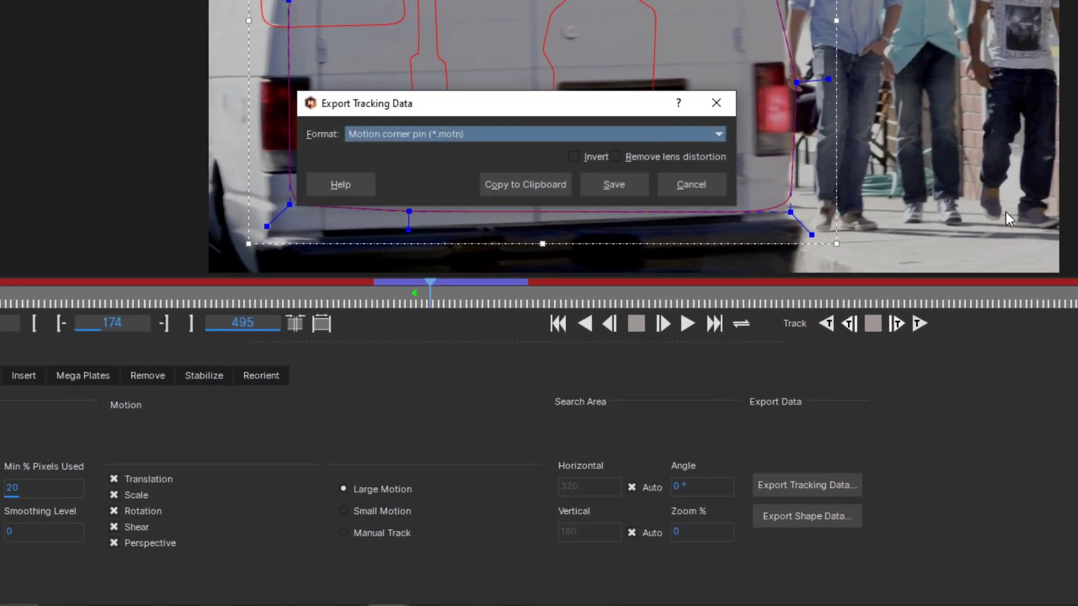
left_click(660, 133)
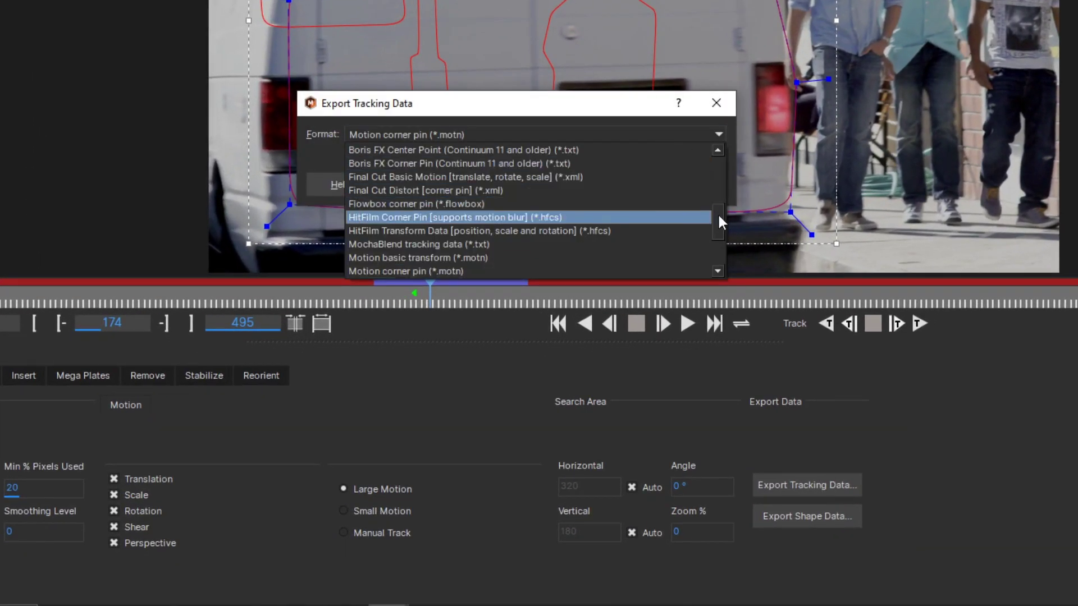
left_click_drag(719, 222, 716, 258)
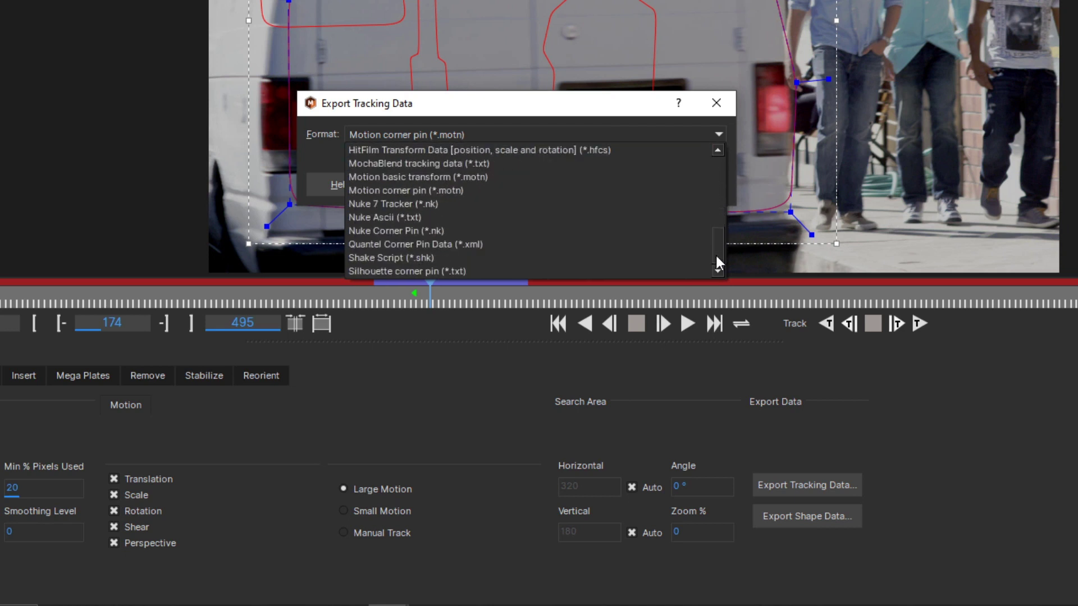
left_click(590, 230)
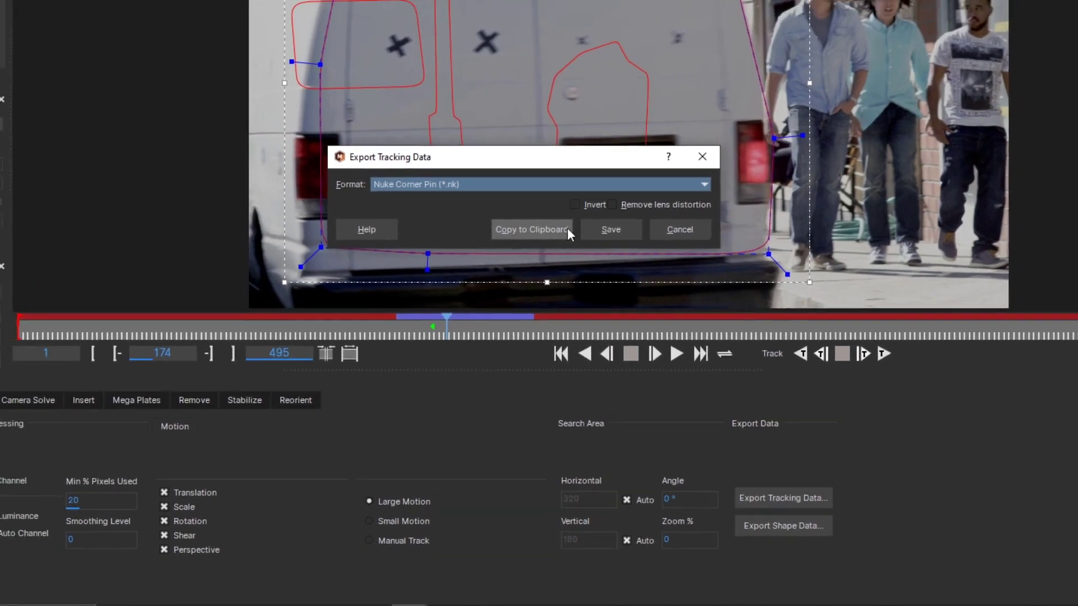
left_click(564, 190)
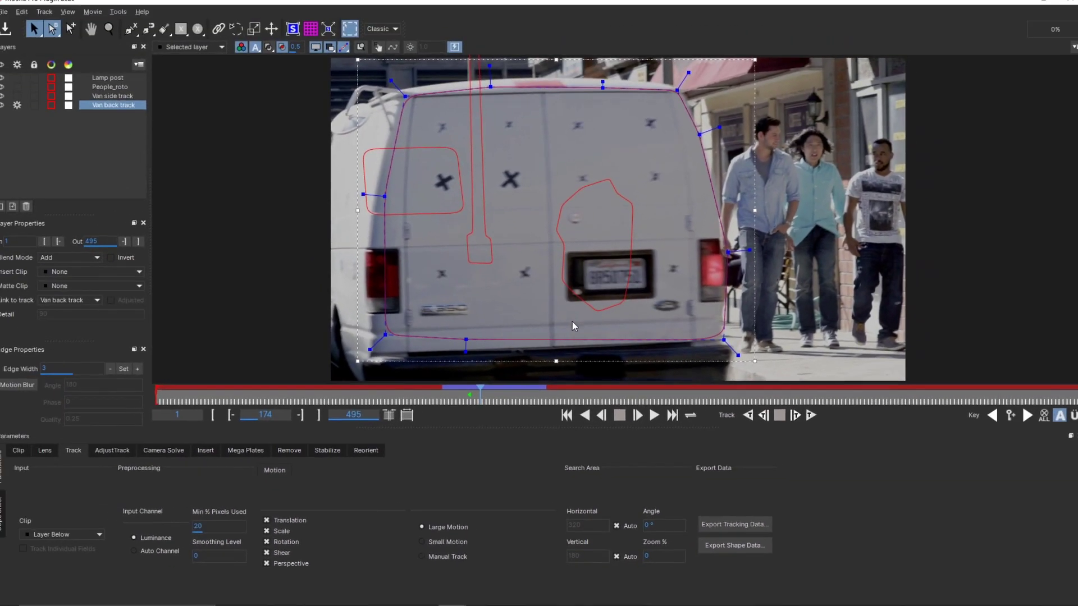
Step: Paste the CornerPin2D_Van_back_track node into Nuke, connect it to Read1, and open its properties
left_click(1063, 6)
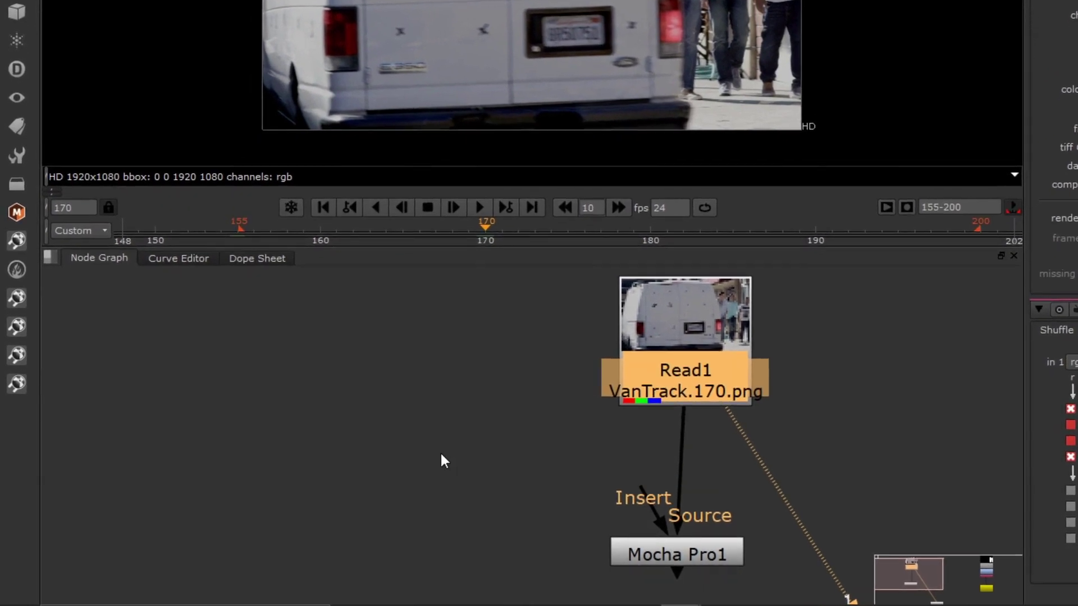
left_click(360, 466)
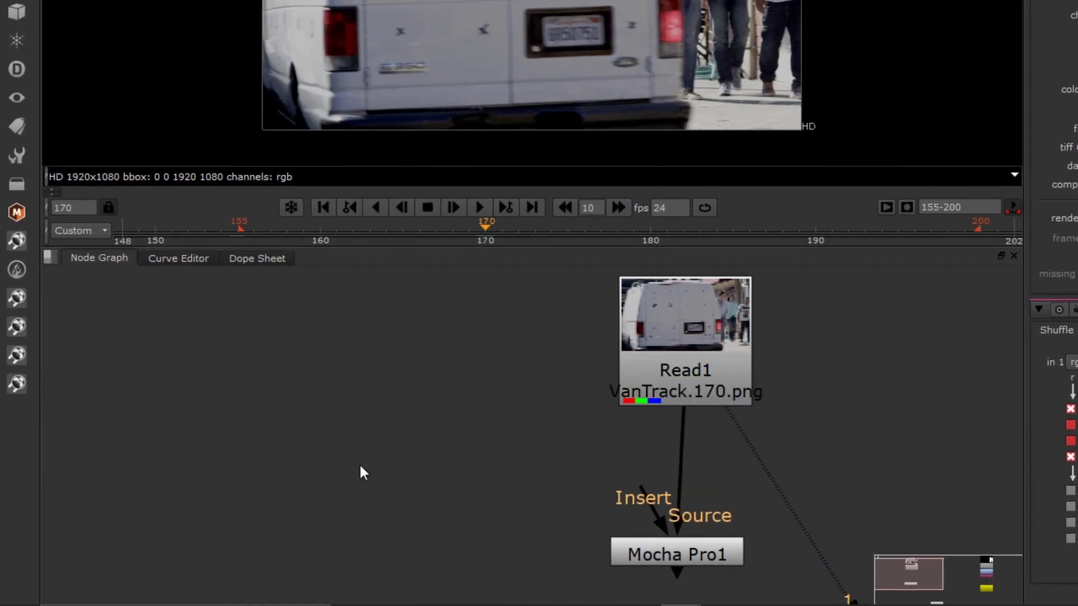
key("ctrl+v")
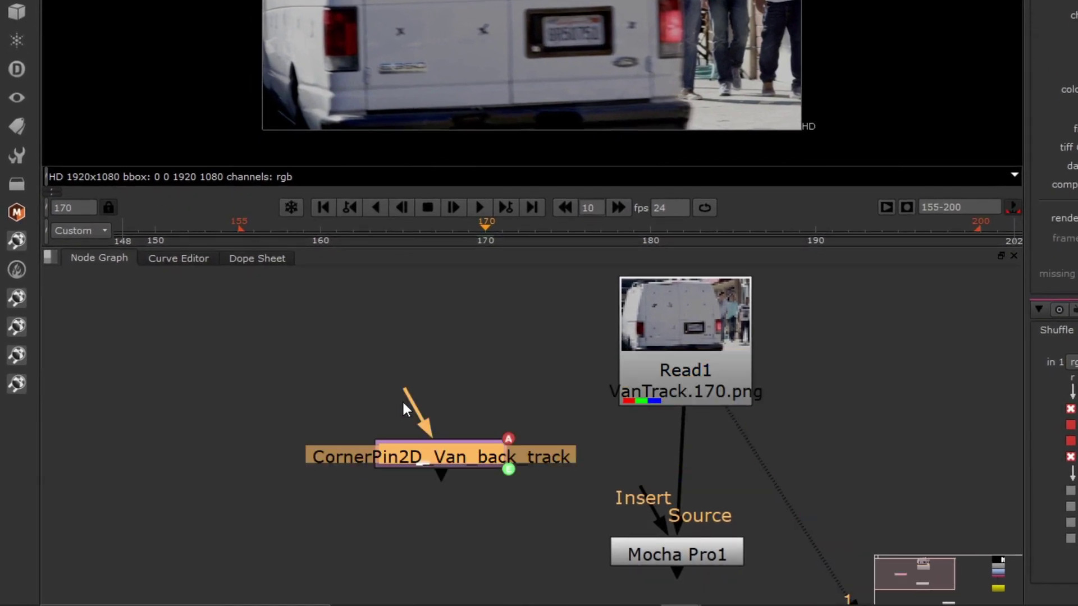
left_click_drag(405, 402, 621, 364)
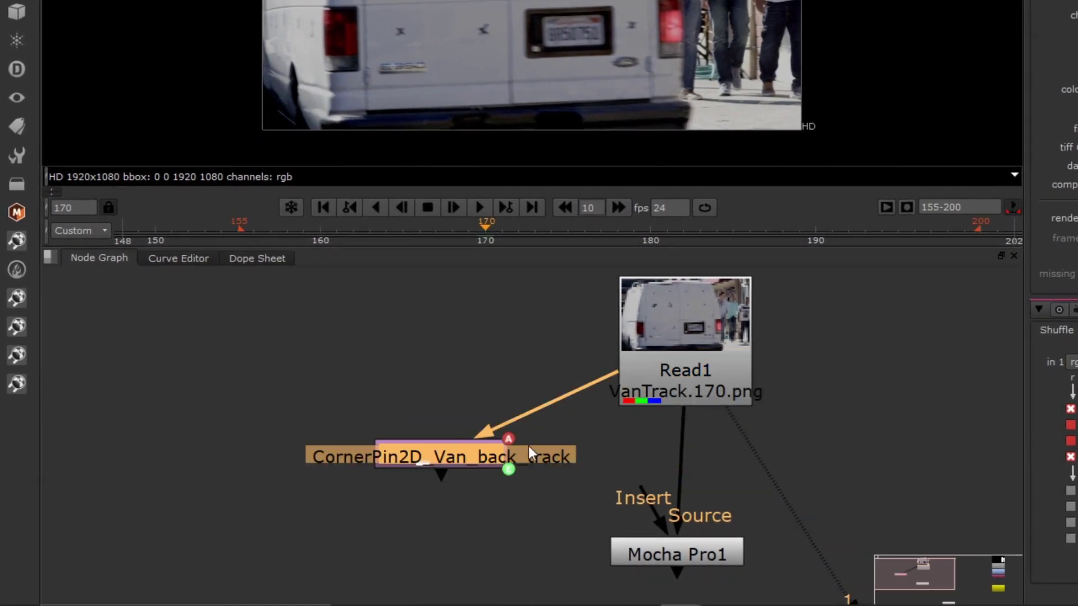
double_click(467, 455)
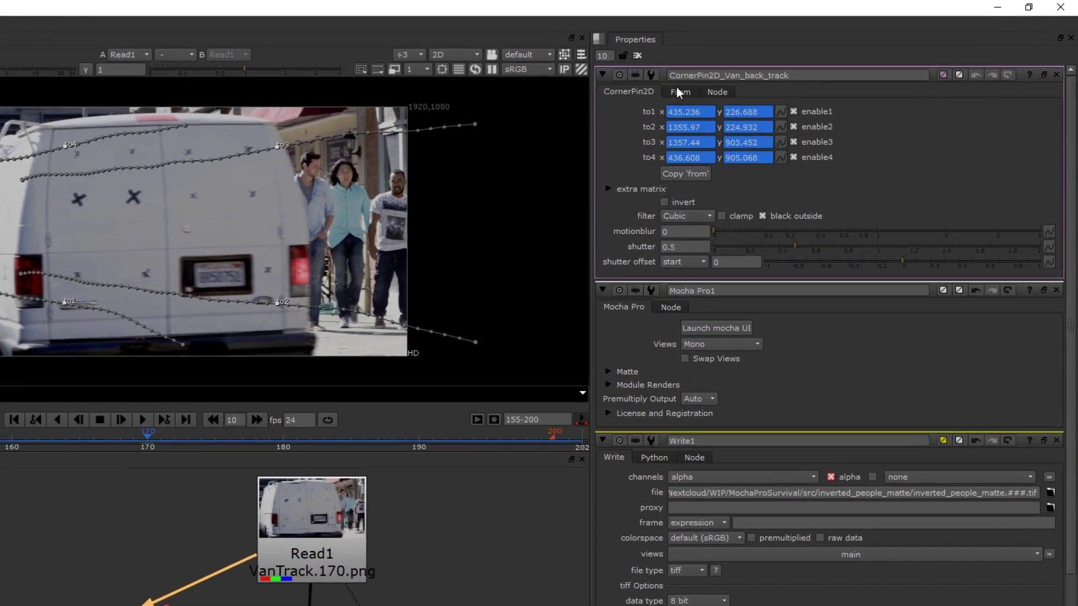
Step: Copy the 'to' corners into the from corners and remove animation from from1 and from2
left_click(756, 74)
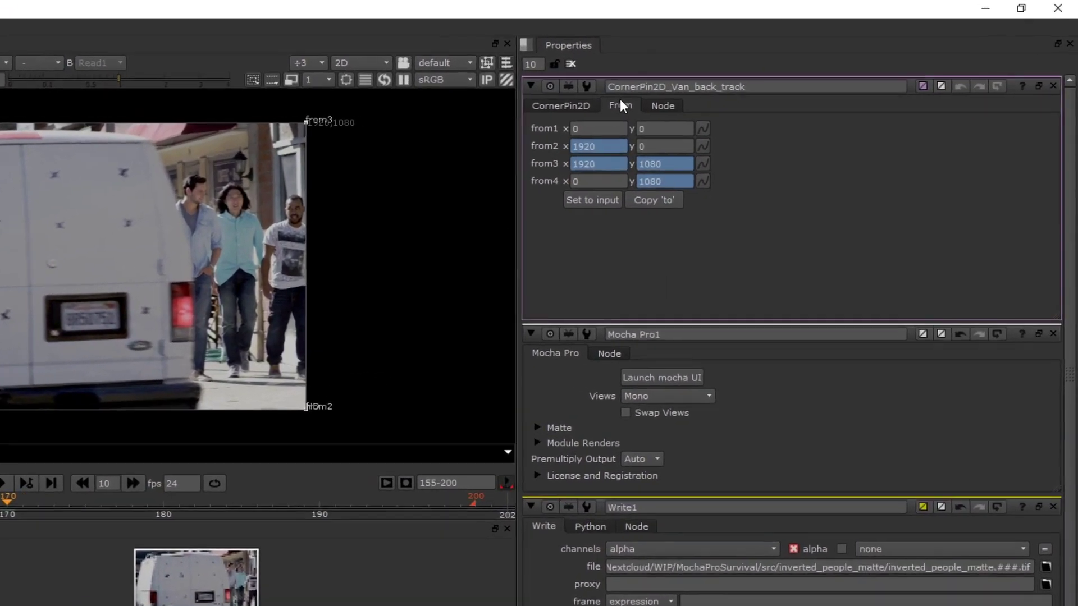
left_click(651, 206)
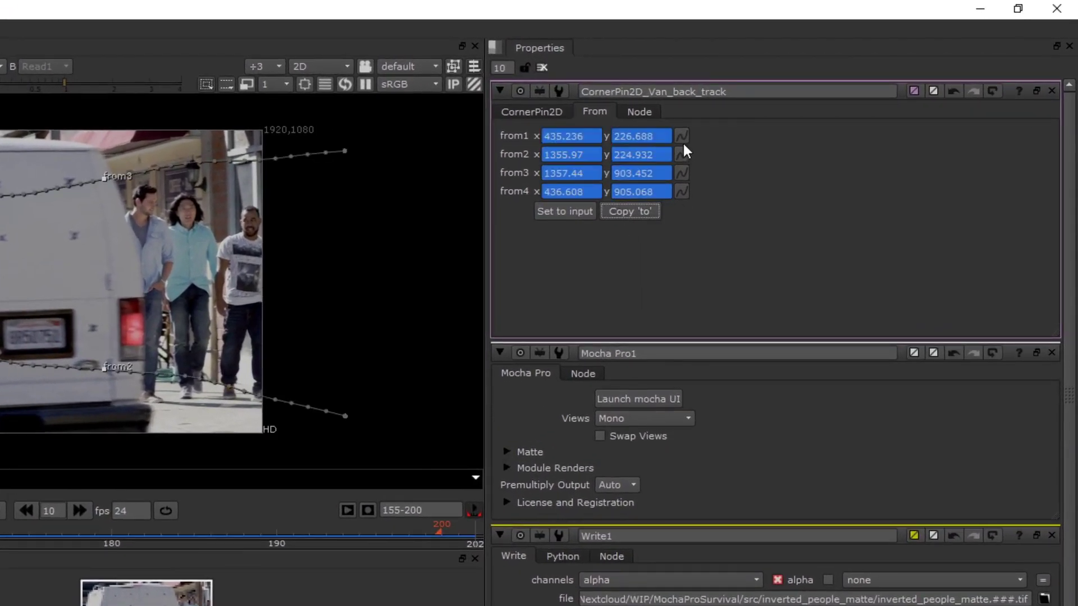
left_click(681, 137)
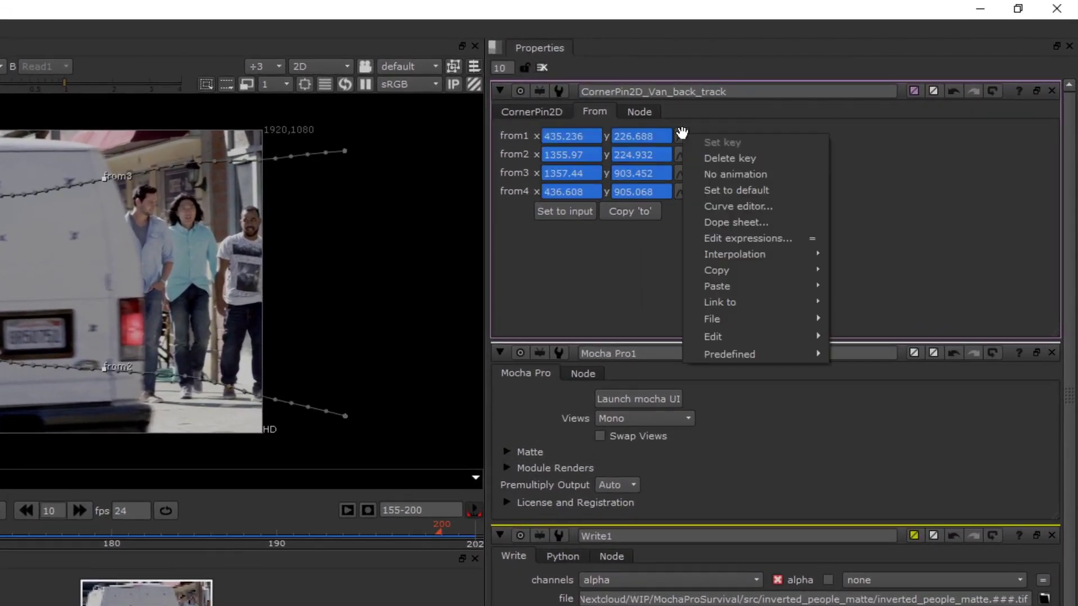
left_click(729, 176)
key("Return")
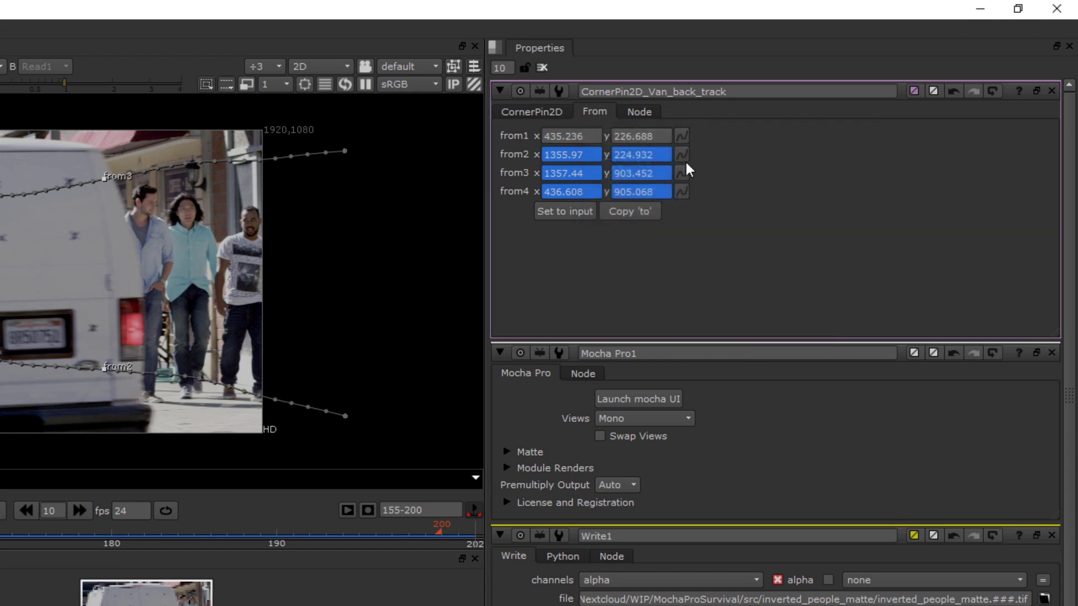
left_click(682, 154)
left_click(725, 195)
key("Return")
Step: Remove animation from from3 and from4, then switch on invert for the corner pin
left_click(681, 173)
left_click(727, 209)
key("Return")
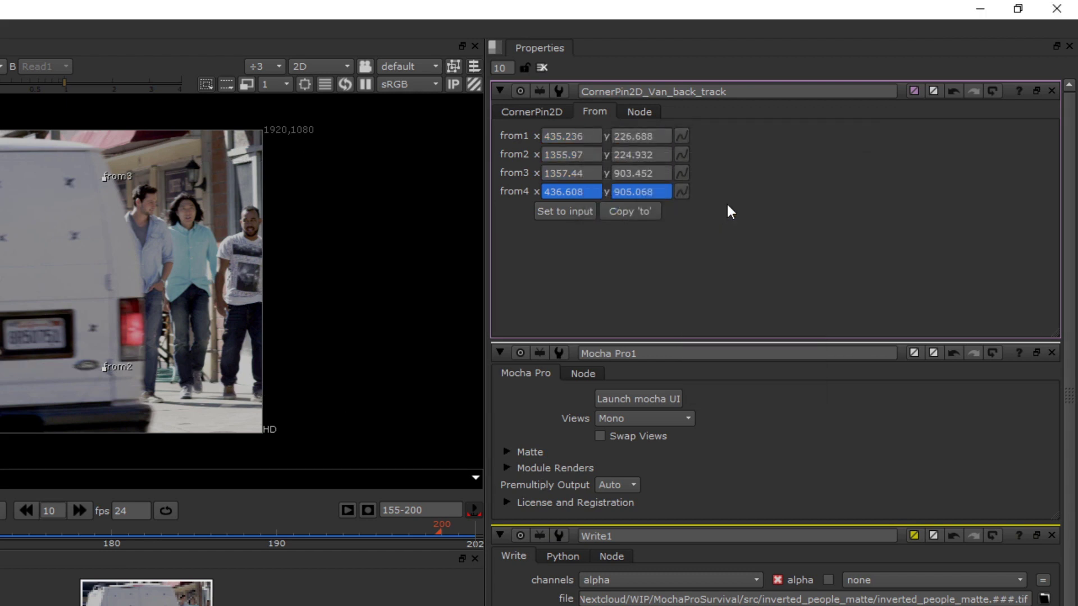
left_click(681, 192)
left_click(714, 235)
key("Return")
left_click(539, 113)
left_click(575, 246)
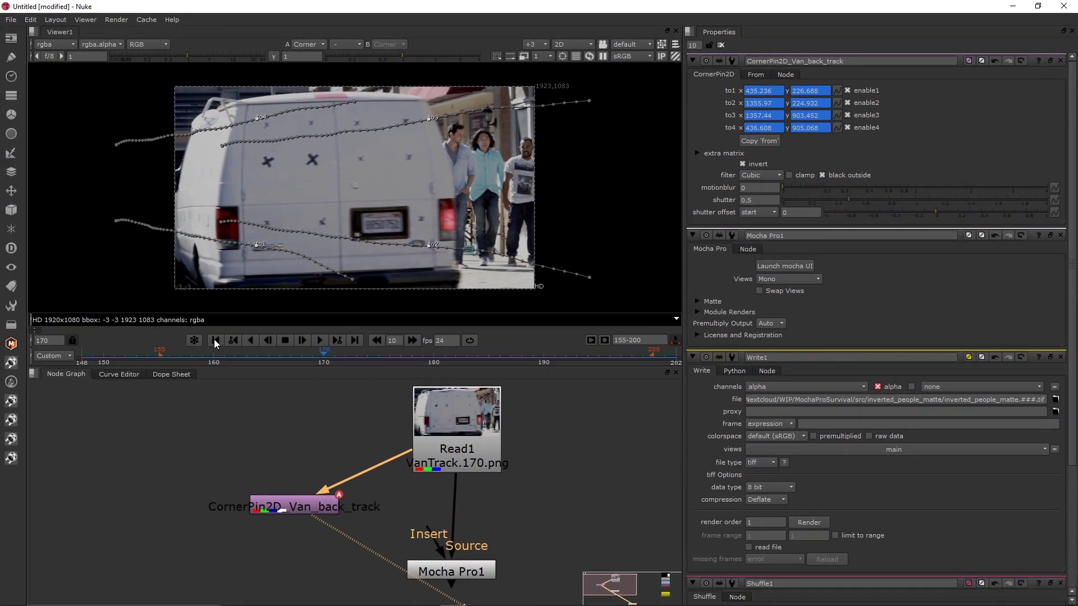
Step: Play the stabilized van from frame 155, stop at 167, and relaunch the Mocha UI
left_click(215, 340)
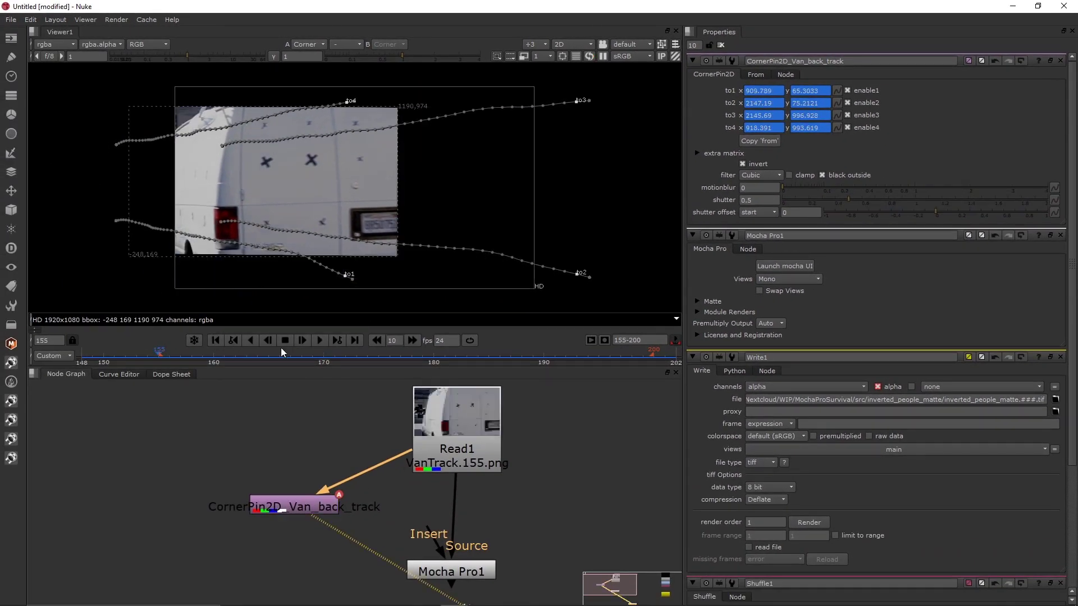
left_click(320, 343)
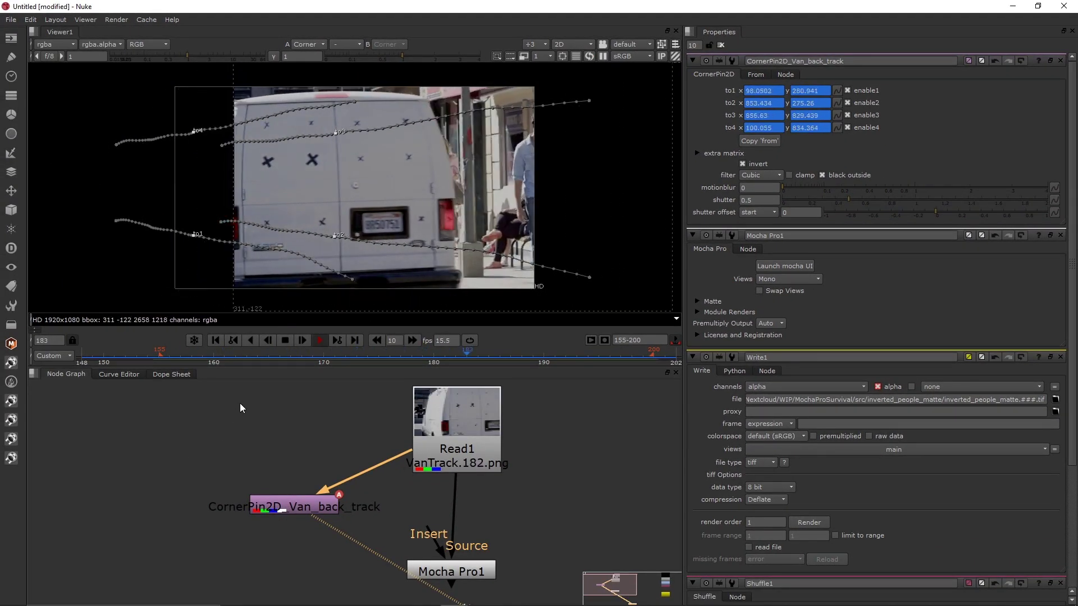
left_click(285, 340)
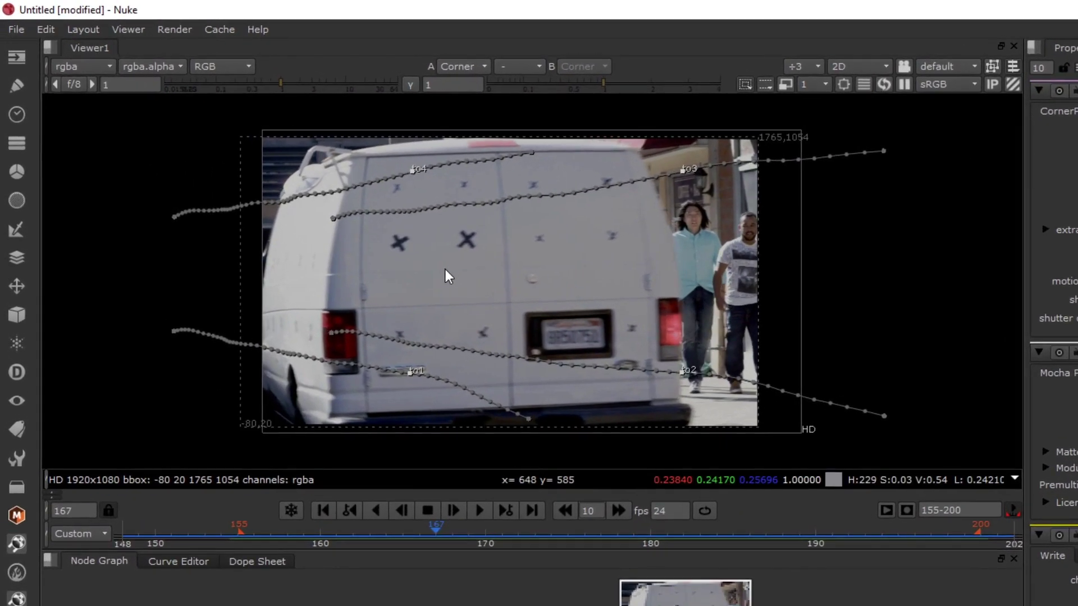
key("Right")
key("Left")
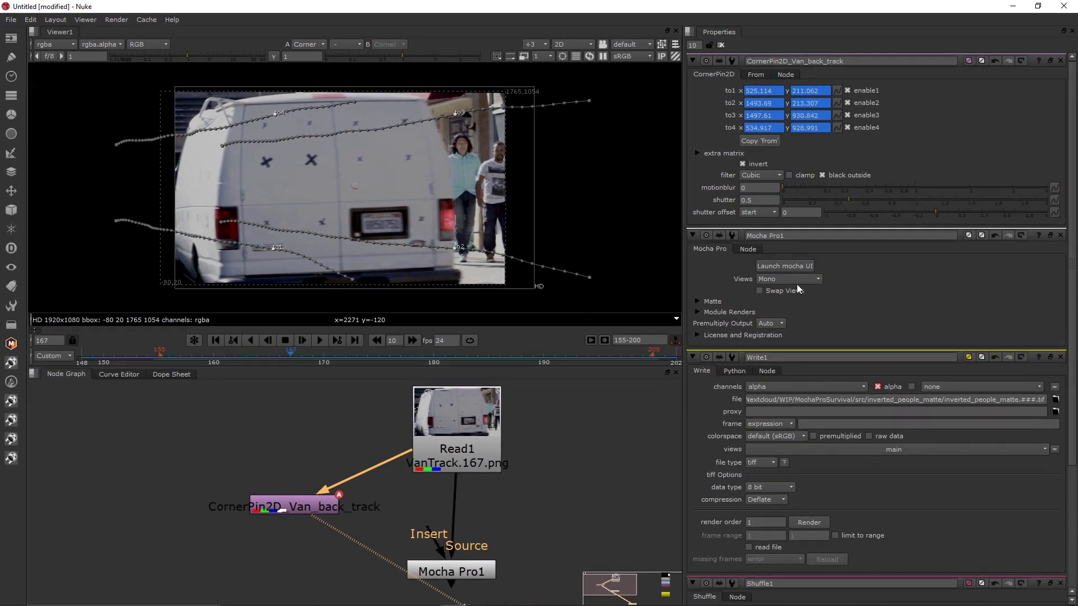
left_click(790, 267)
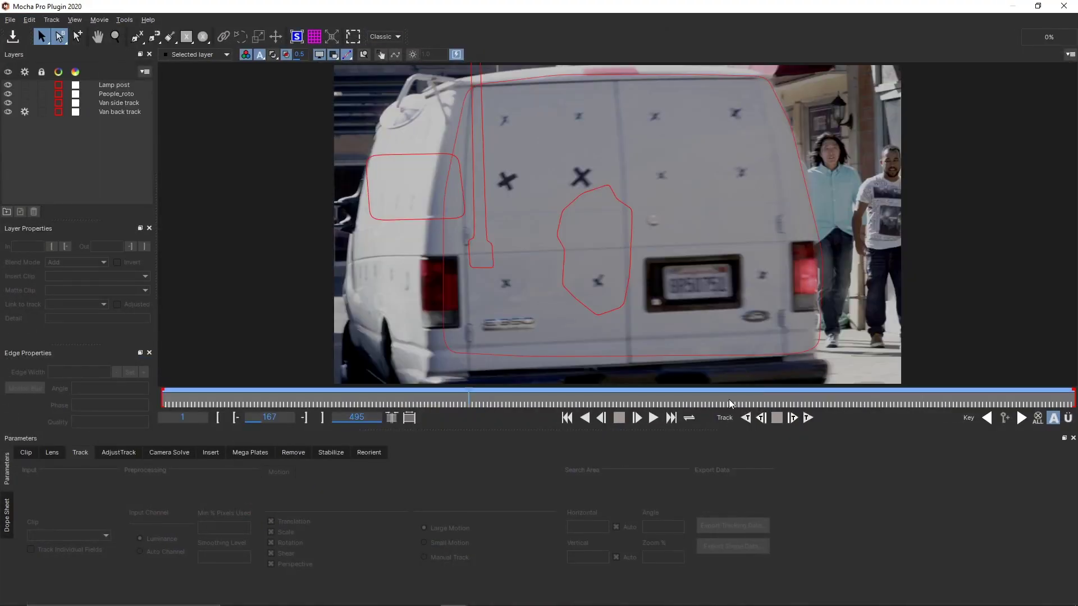